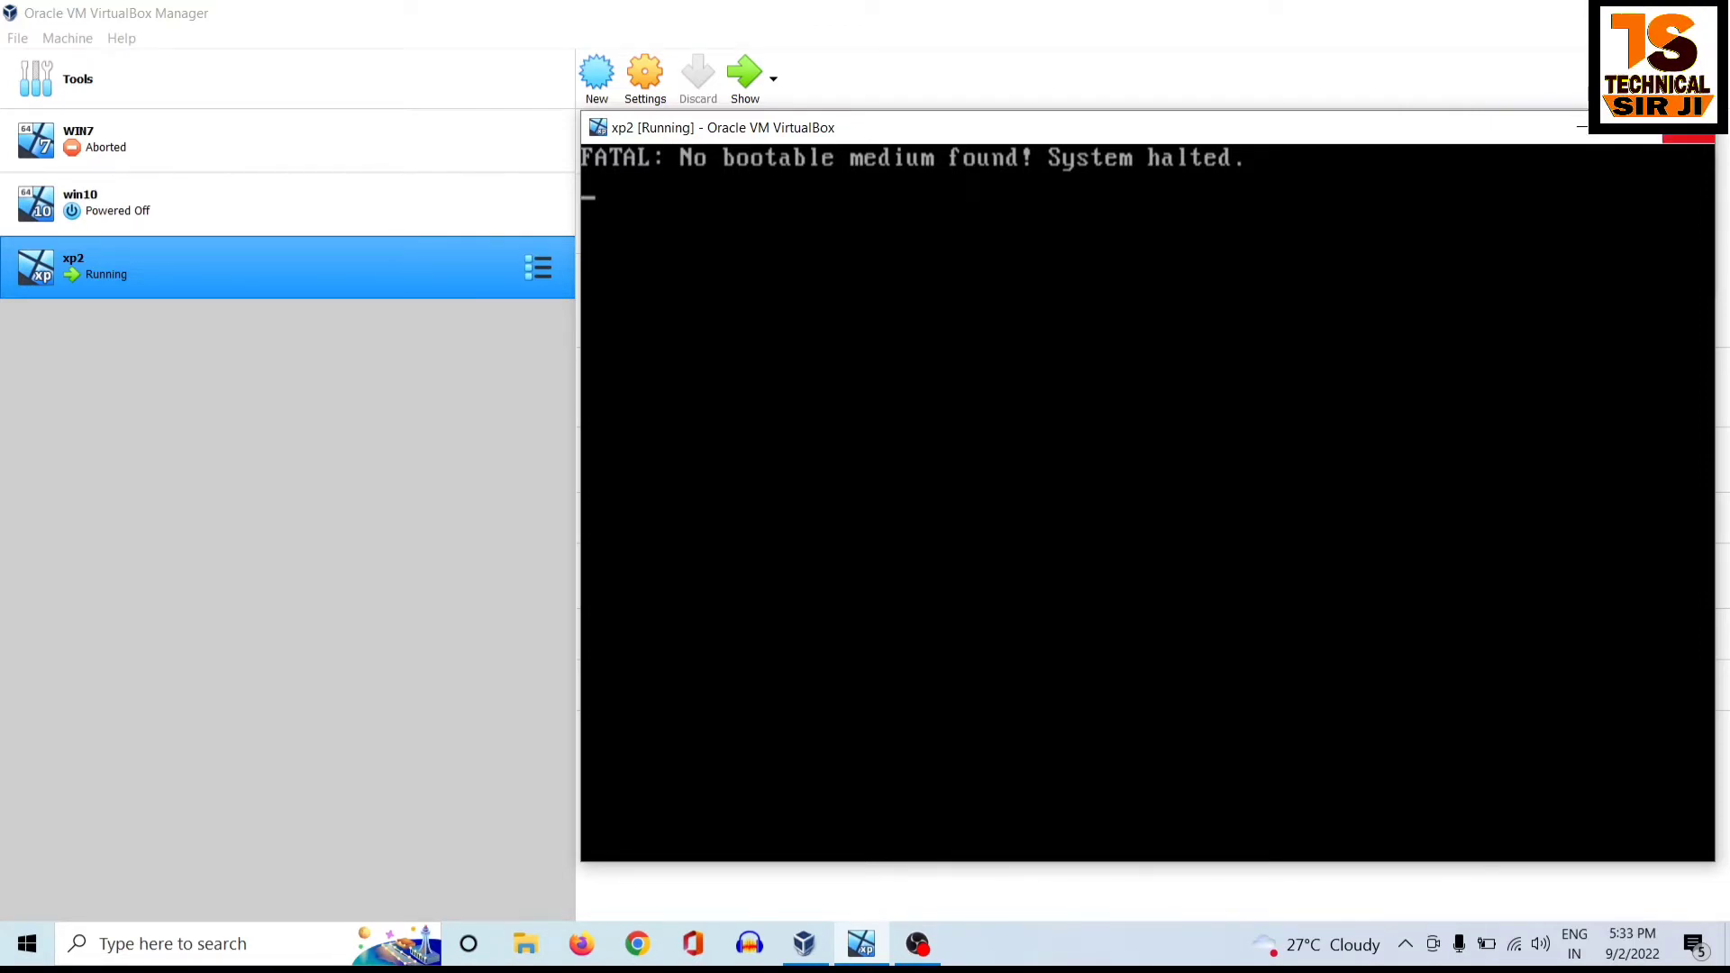
- Power off the running xp2 virtual machine, then remove it together with all its files
{"action": "left_click", "coordinate": [1674, 135]}
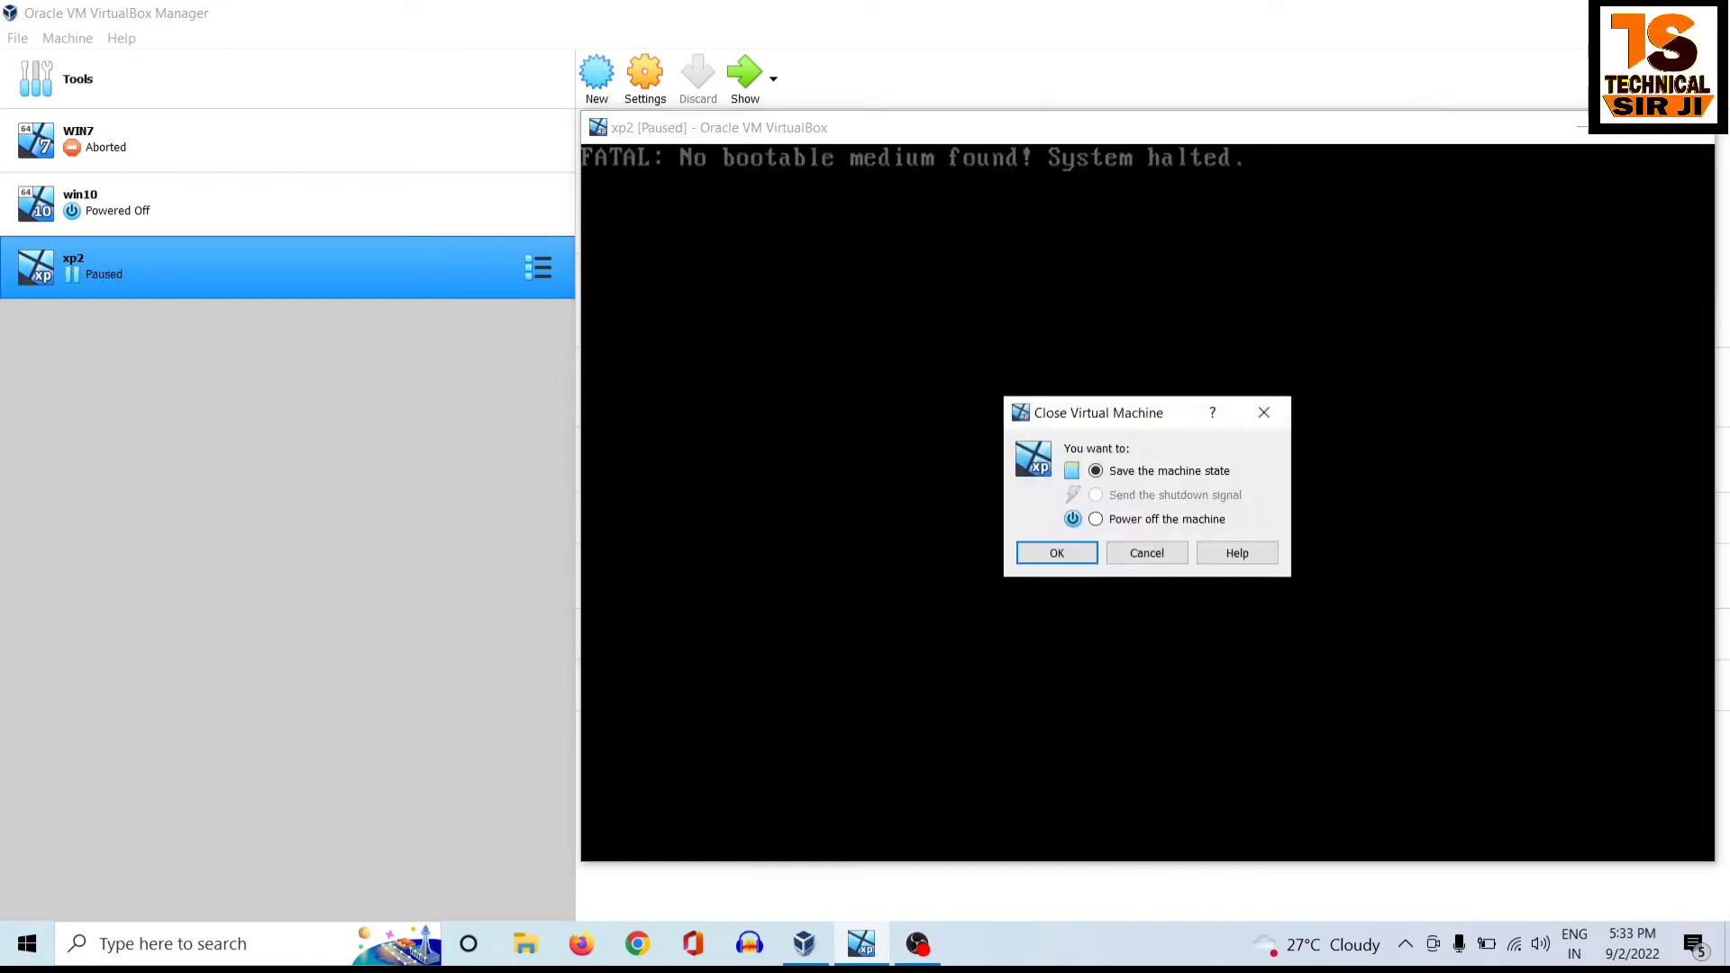
{"action": "left_click", "coordinate": [1096, 519]}
{"action": "left_click", "coordinate": [1057, 553]}
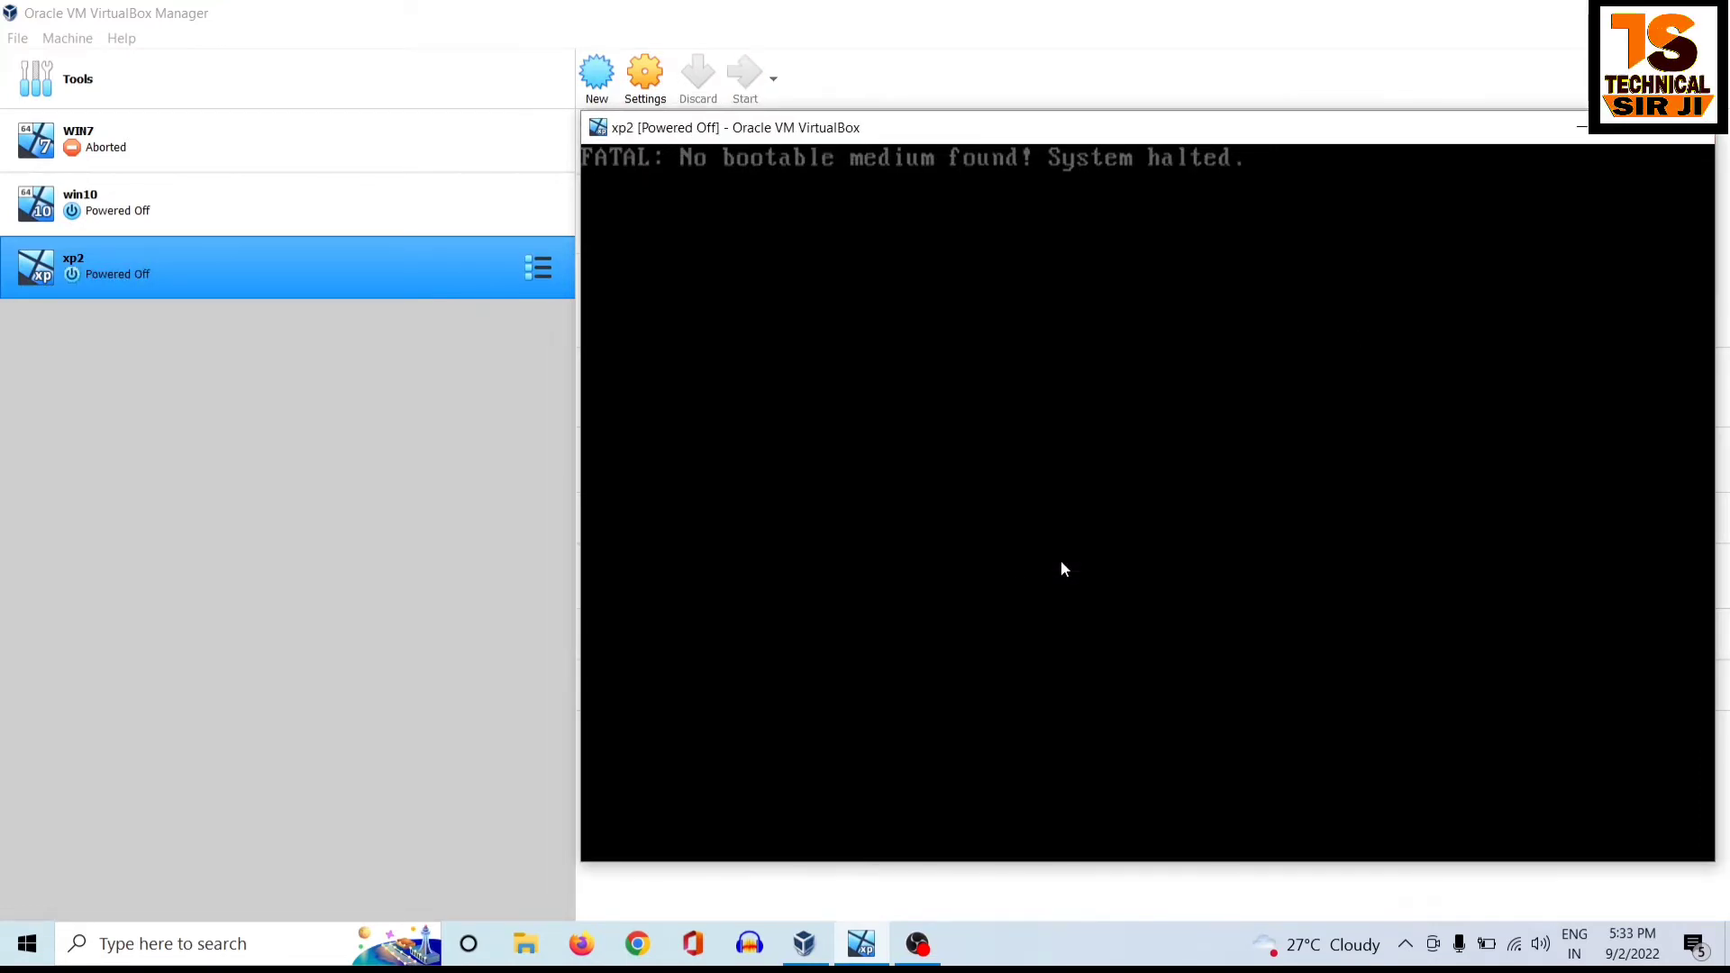
{"action": "right_click", "coordinate": [196, 291]}
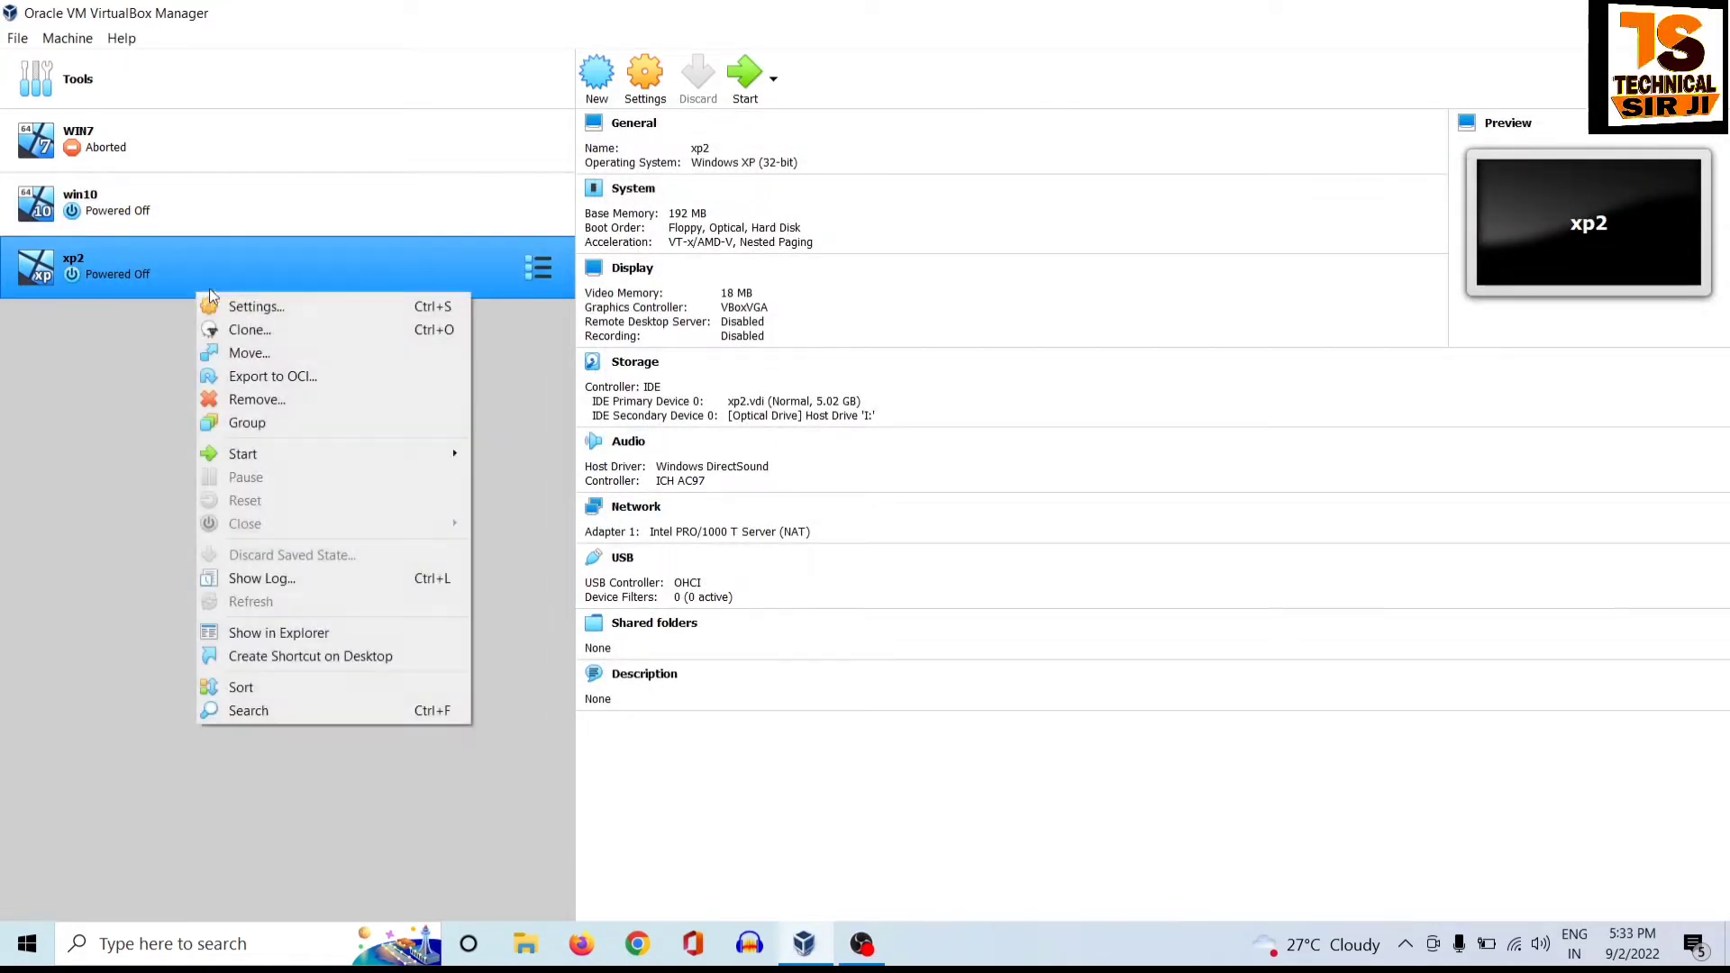
{"action": "left_click", "coordinate": [267, 401]}
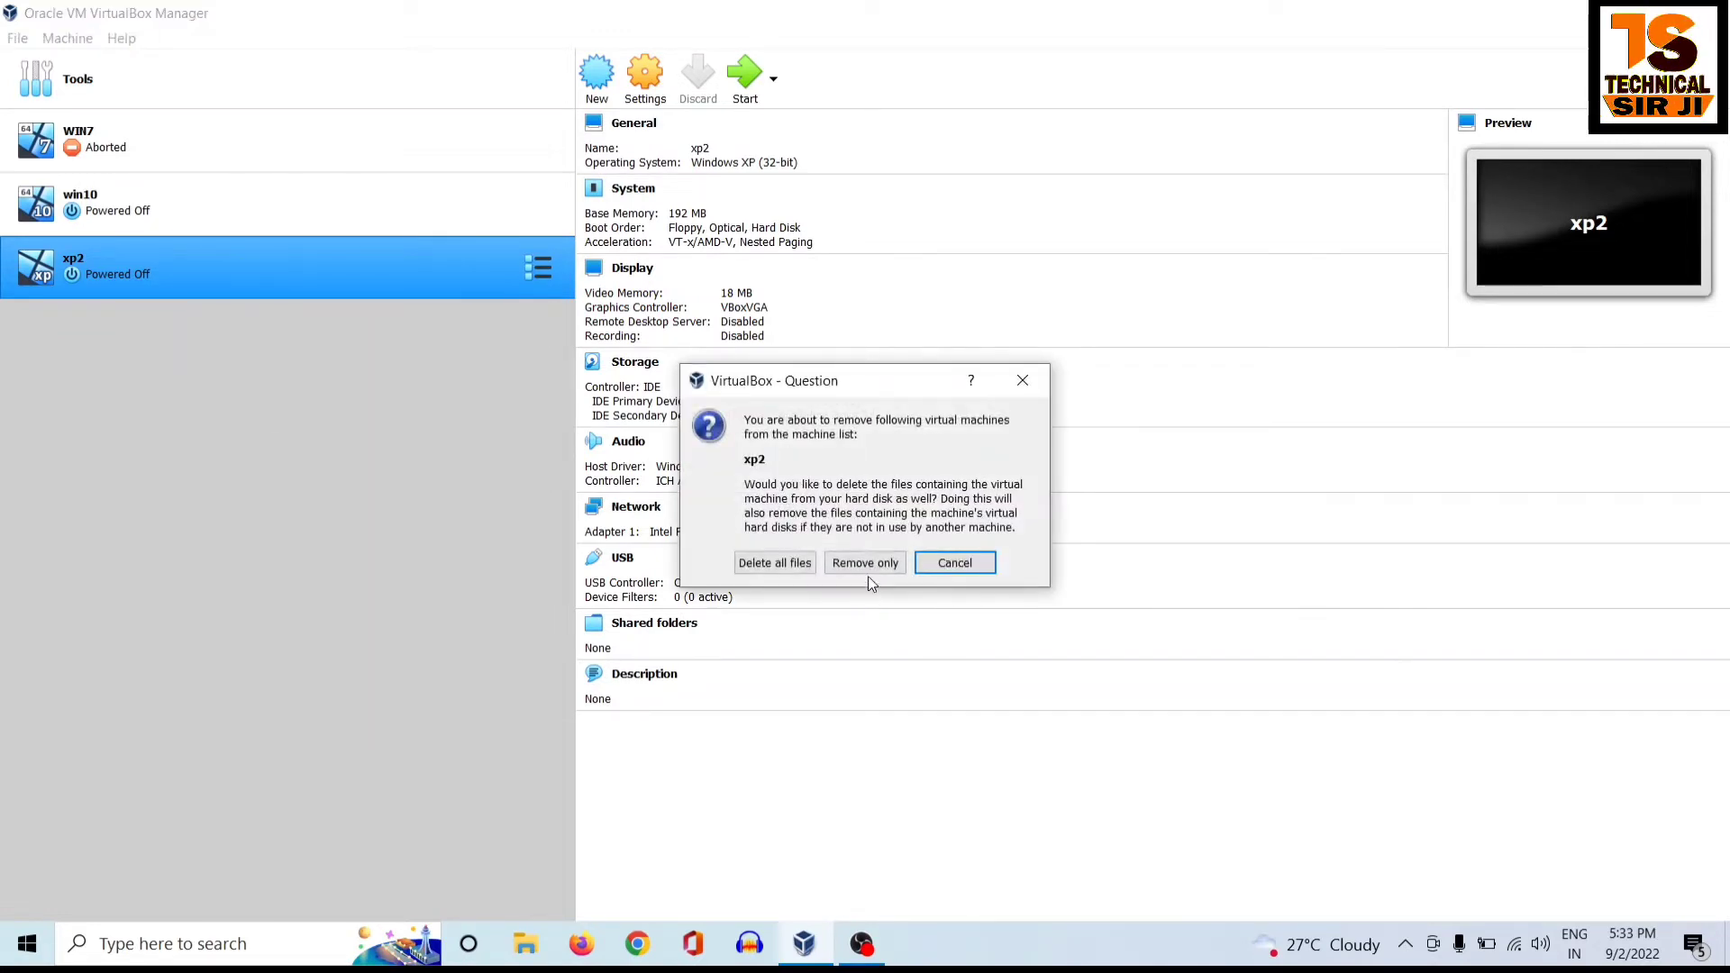
{"action": "left_click", "coordinate": [777, 563]}
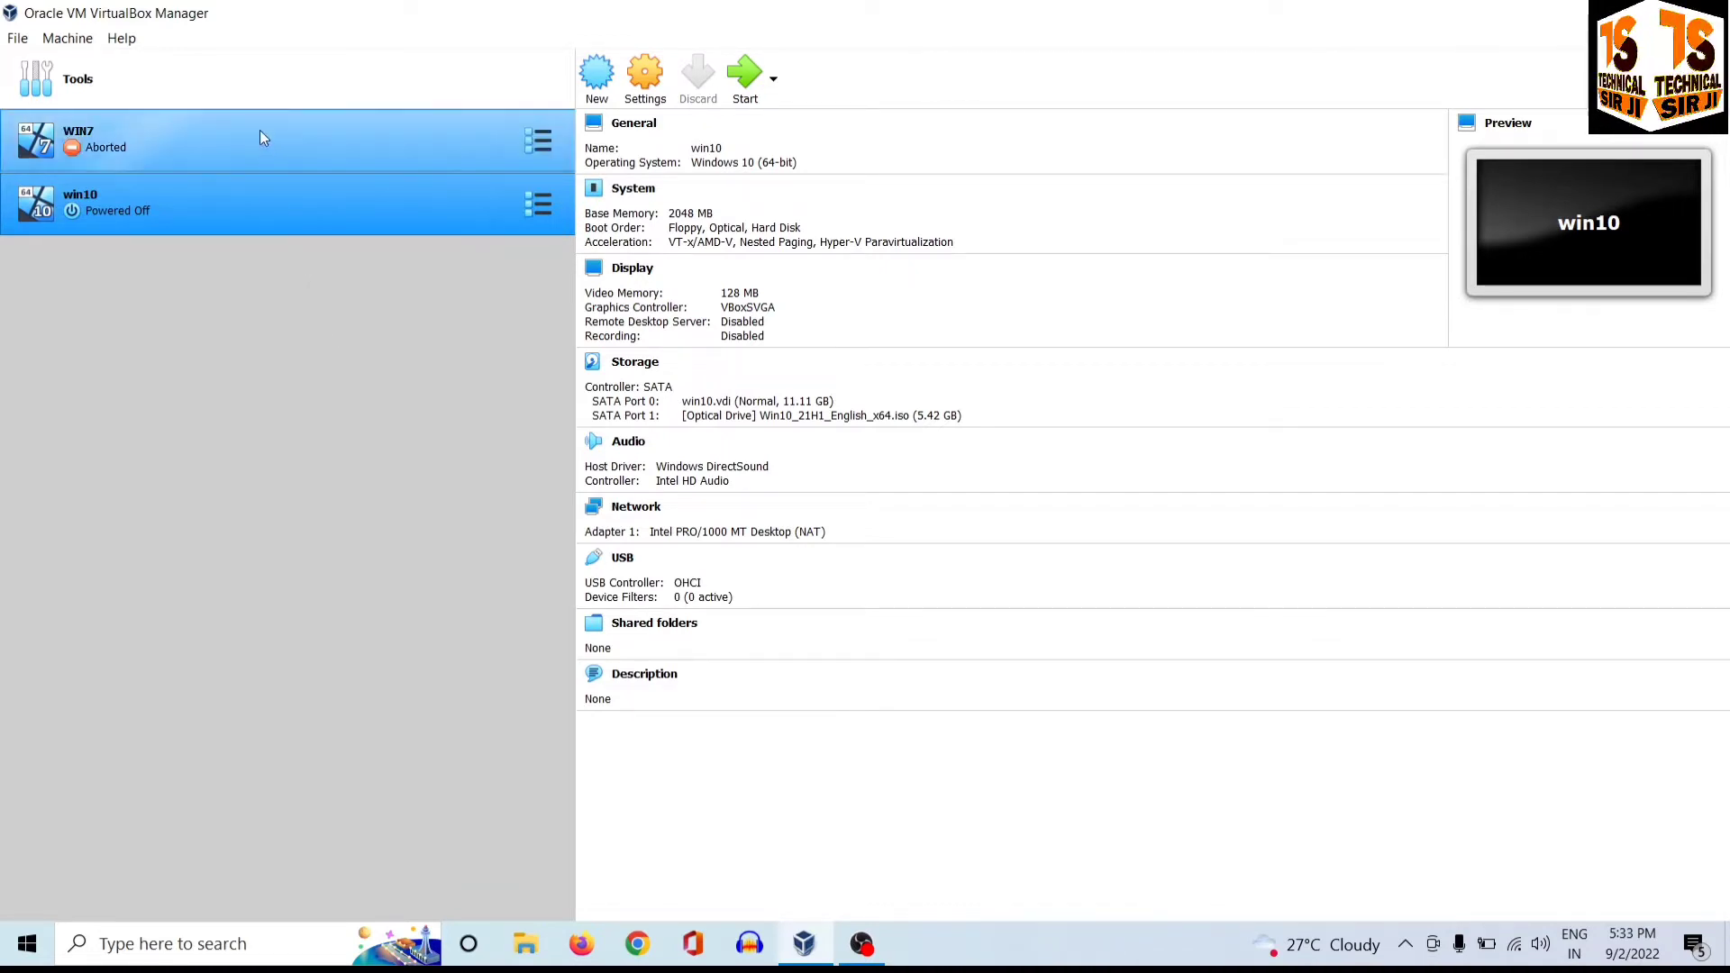
- Set up a new virtual machine named xp2 with version Windows XP (64-bit) and 512 MB of memory
{"action": "left_click", "coordinate": [596, 76]}
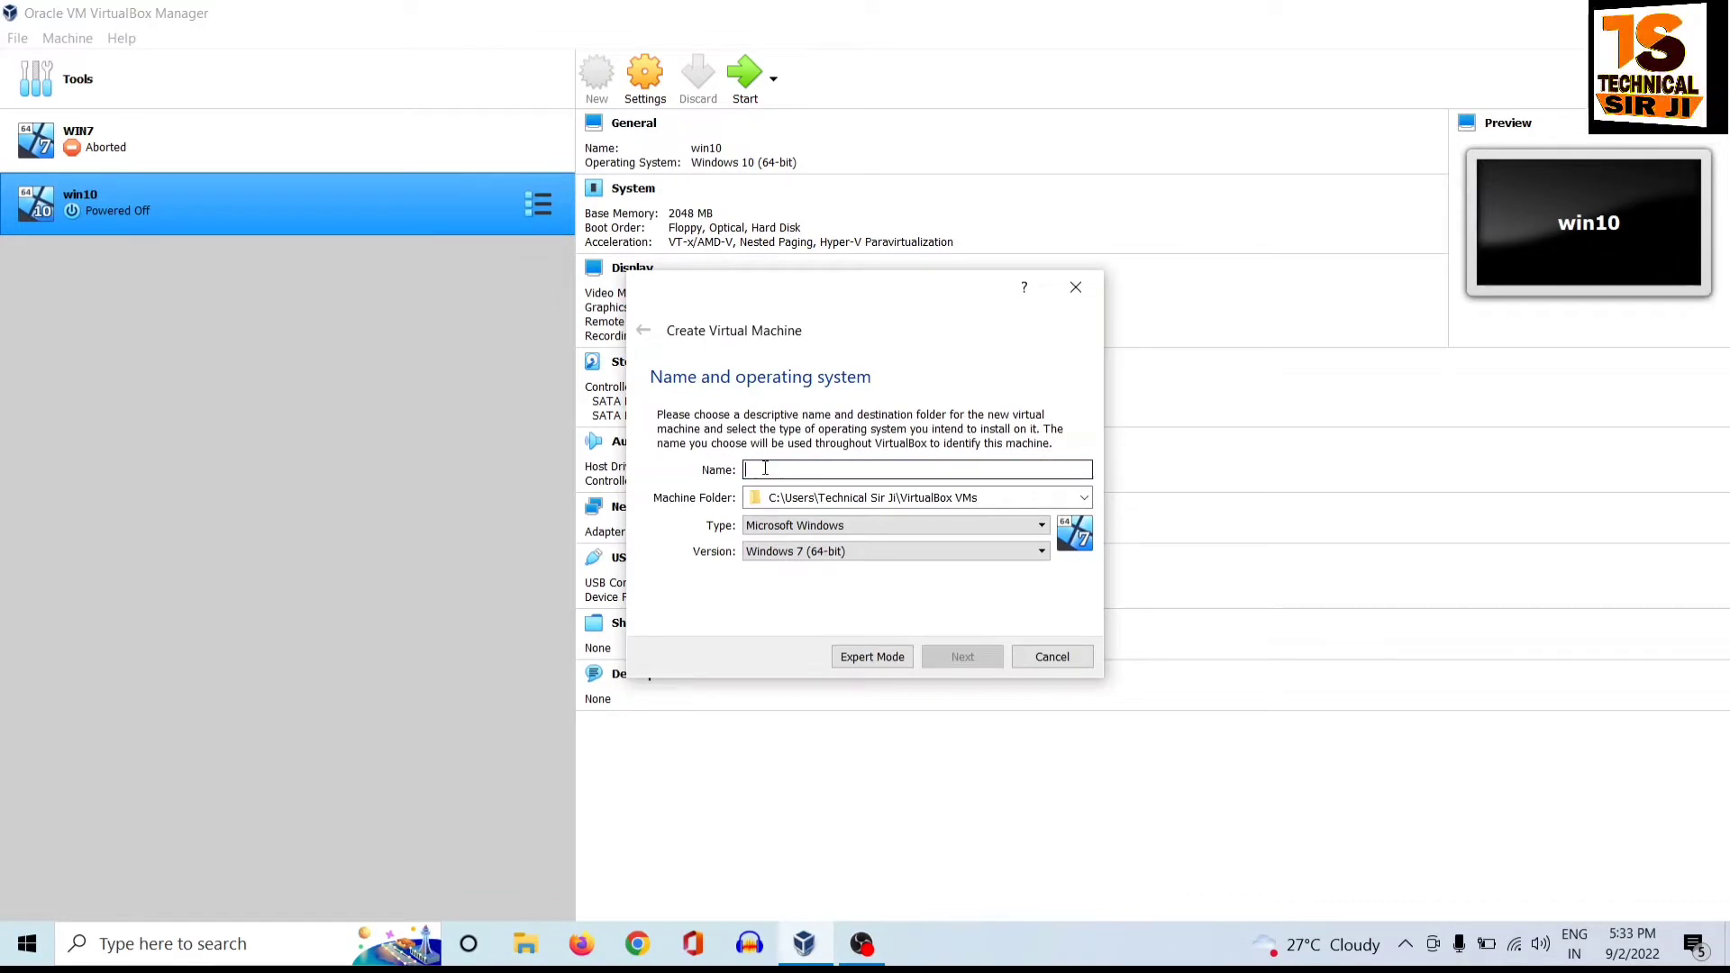
{"action": "type", "text": "xp"}
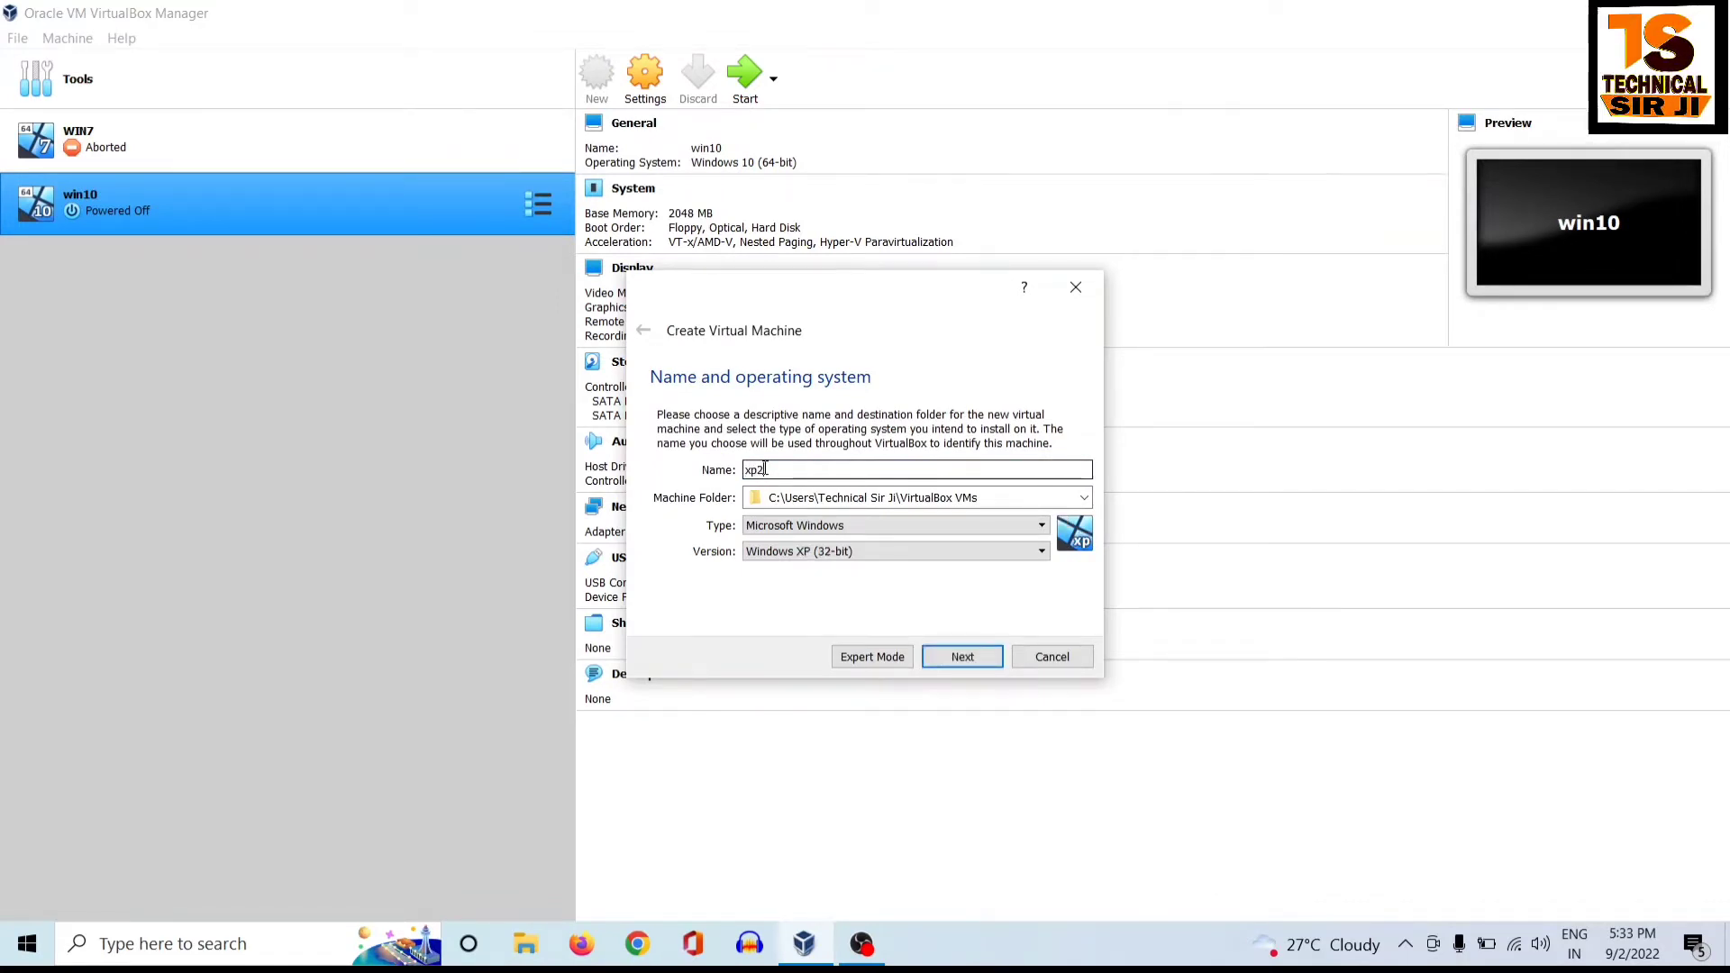
{"action": "type", "text": "2"}
{"action": "left_click", "coordinate": [798, 551]}
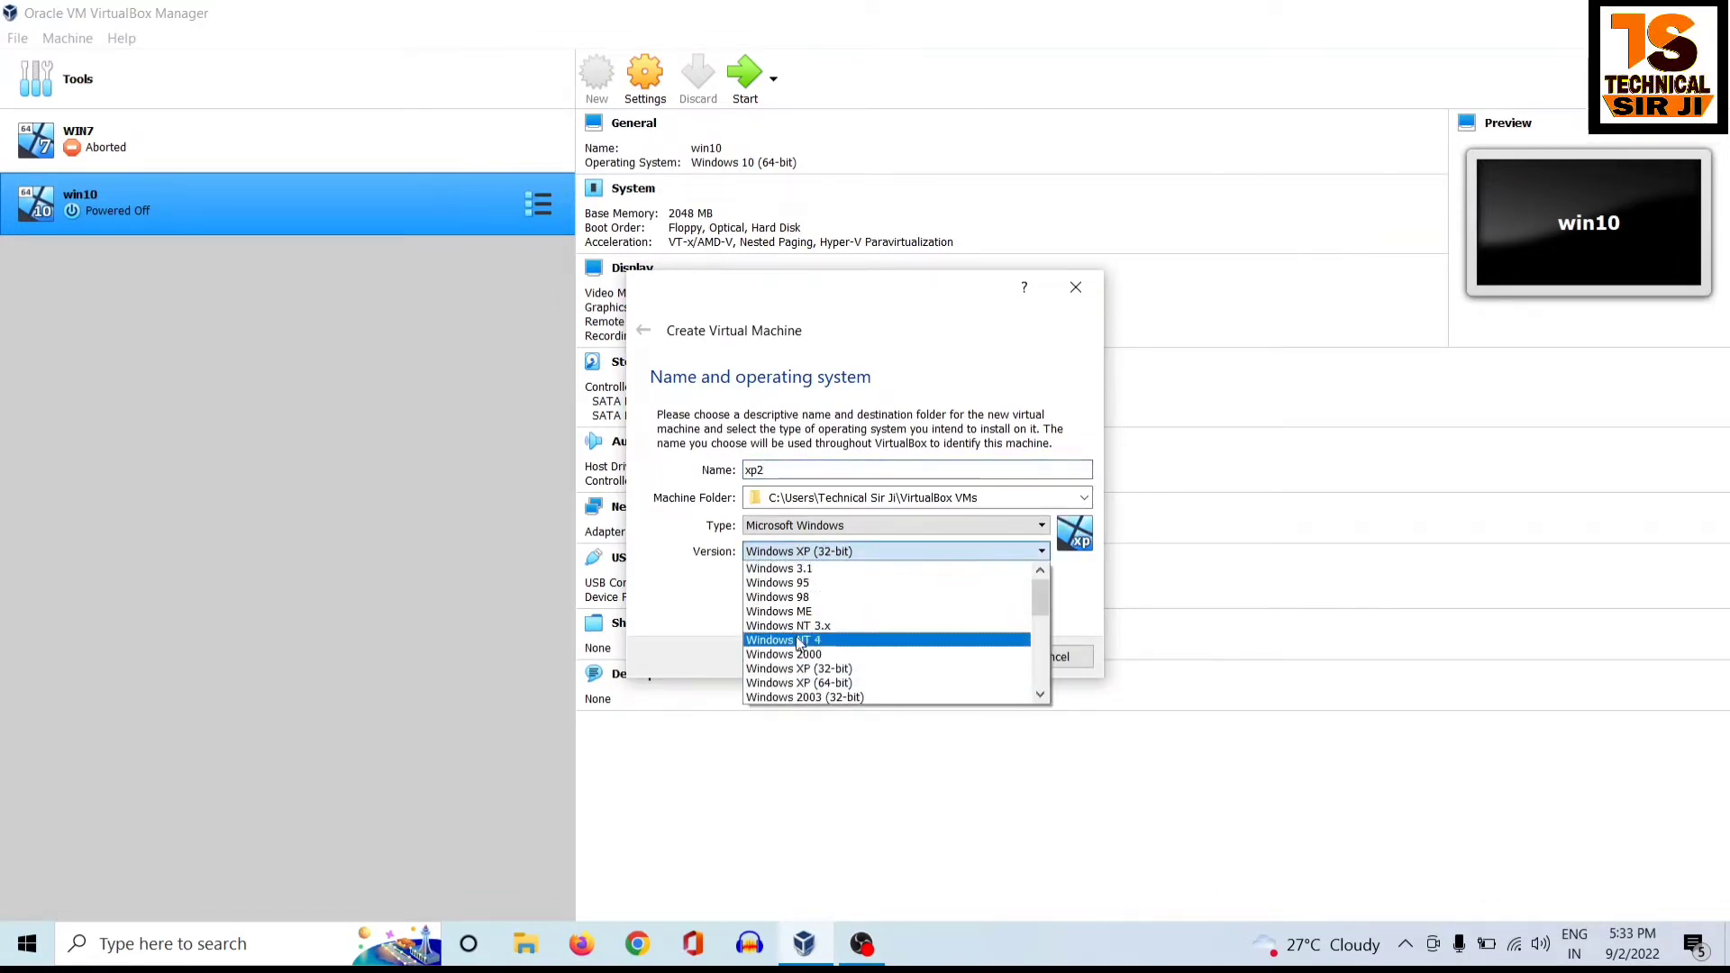
{"action": "left_click", "coordinate": [800, 682]}
{"action": "left_click", "coordinate": [959, 656]}
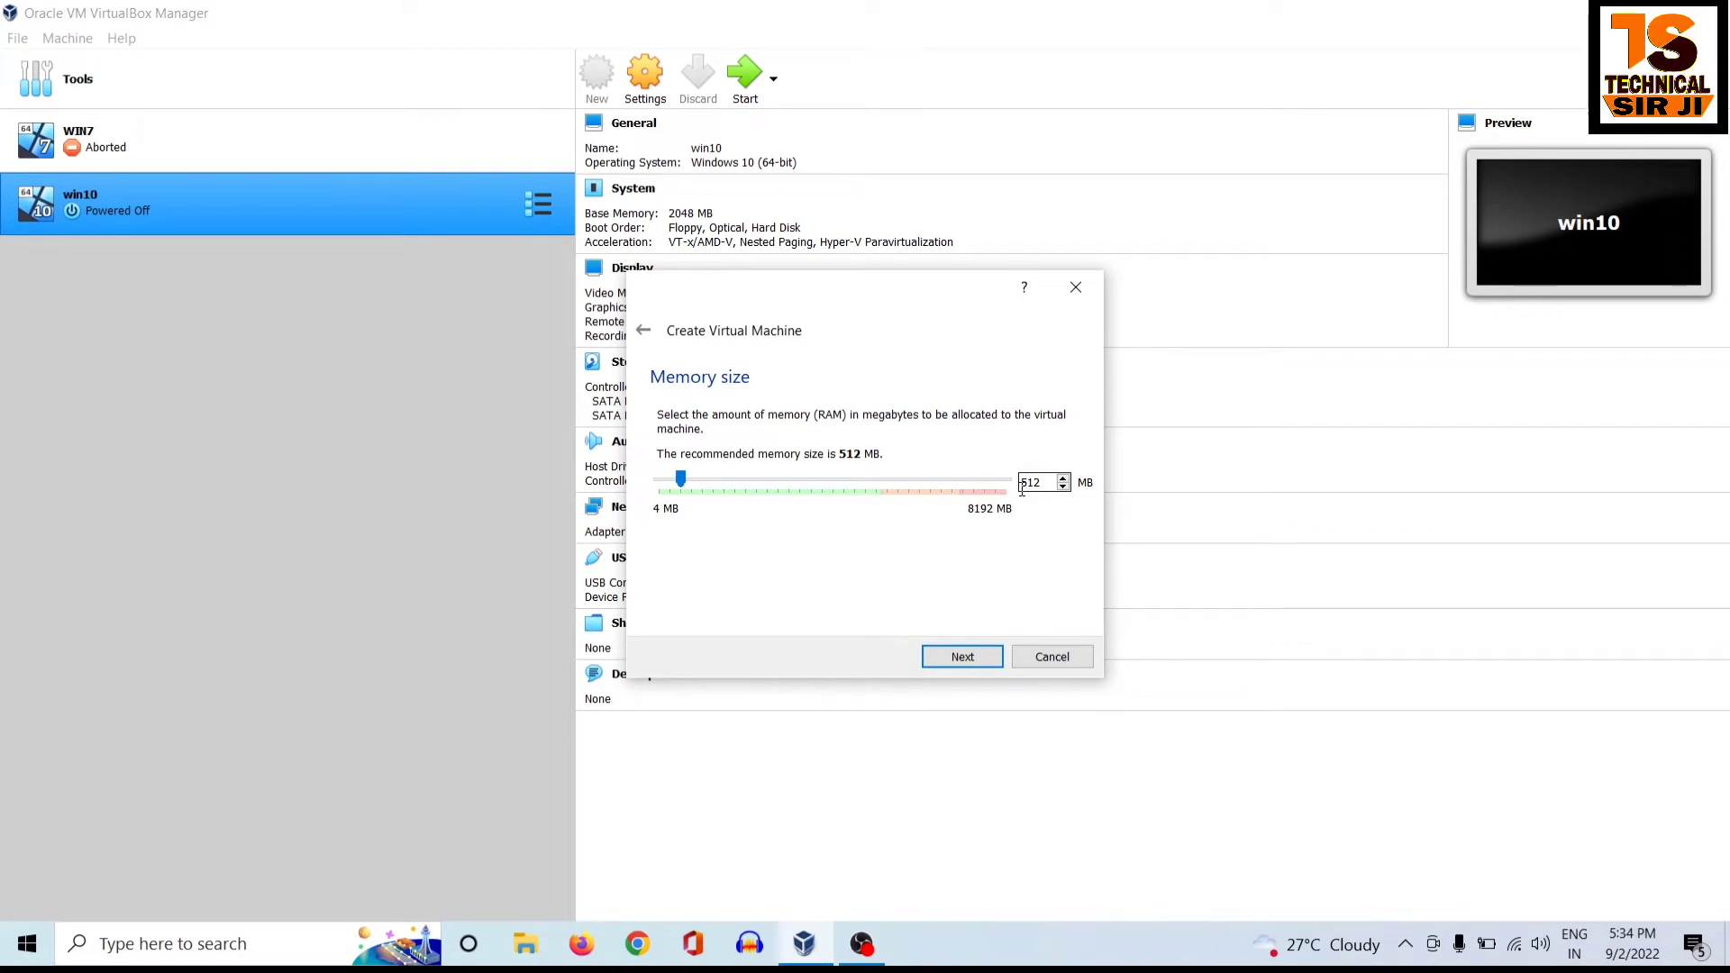
{"action": "left_click", "coordinate": [968, 666]}
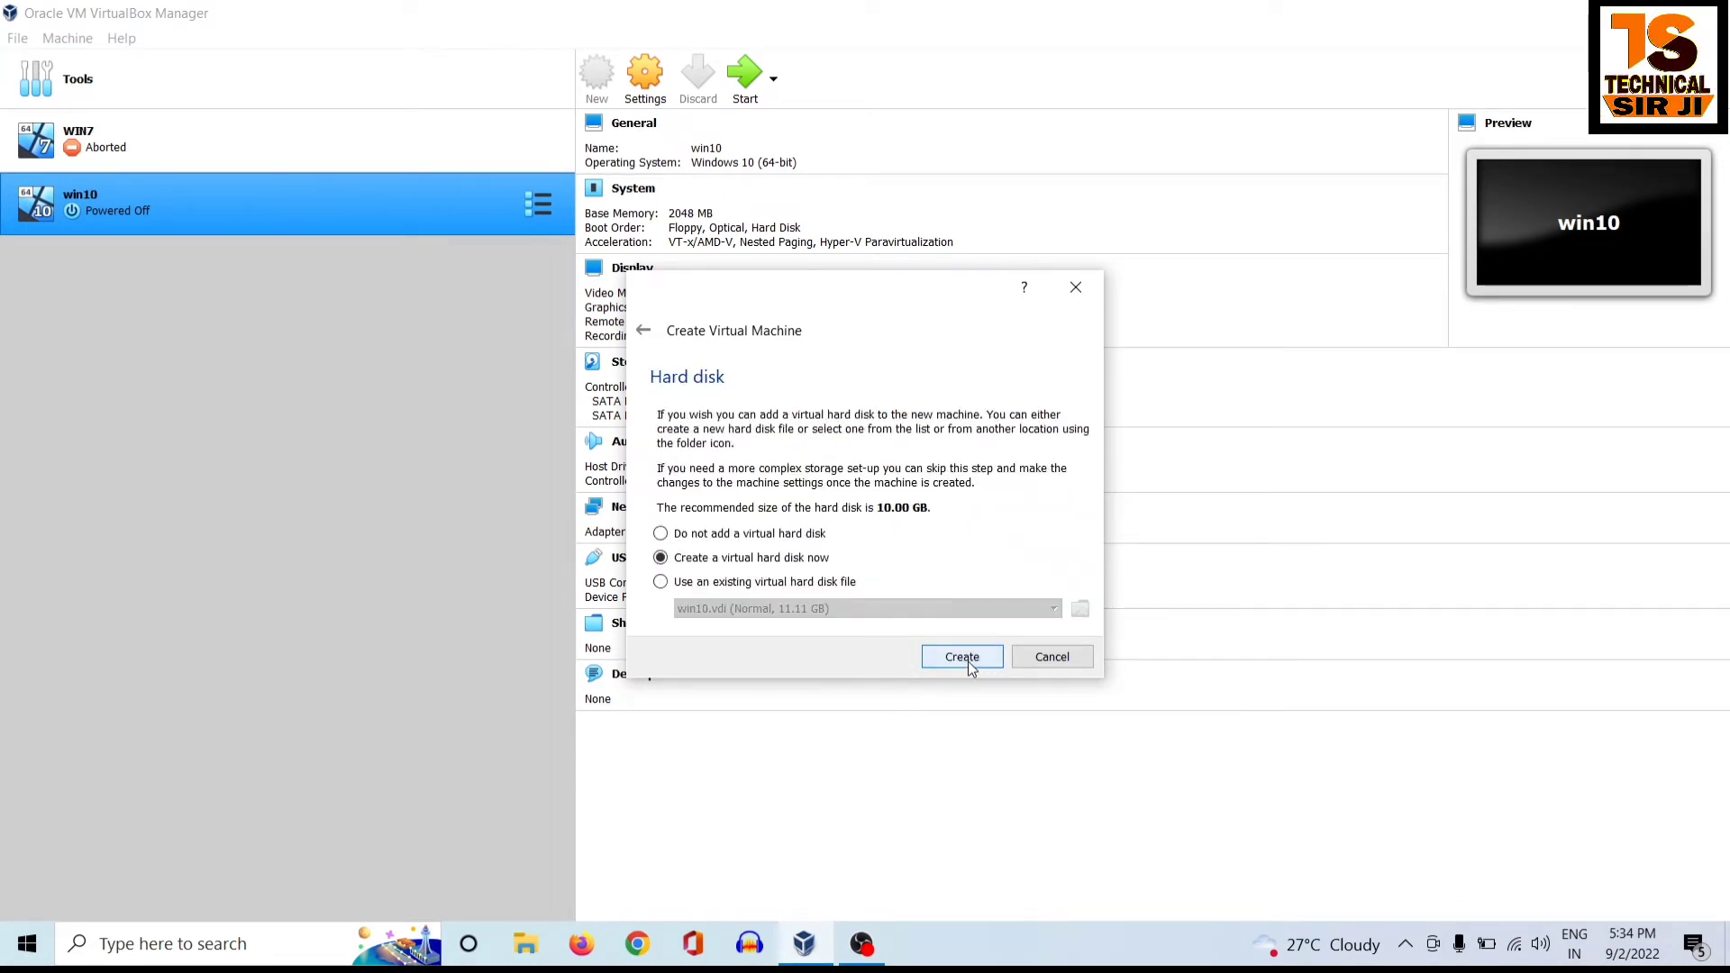
- Create a dynamically allocated VDI virtual hard disk of 5.02 GB for the new xp2 machine
{"action": "left_click", "coordinate": [968, 665]}
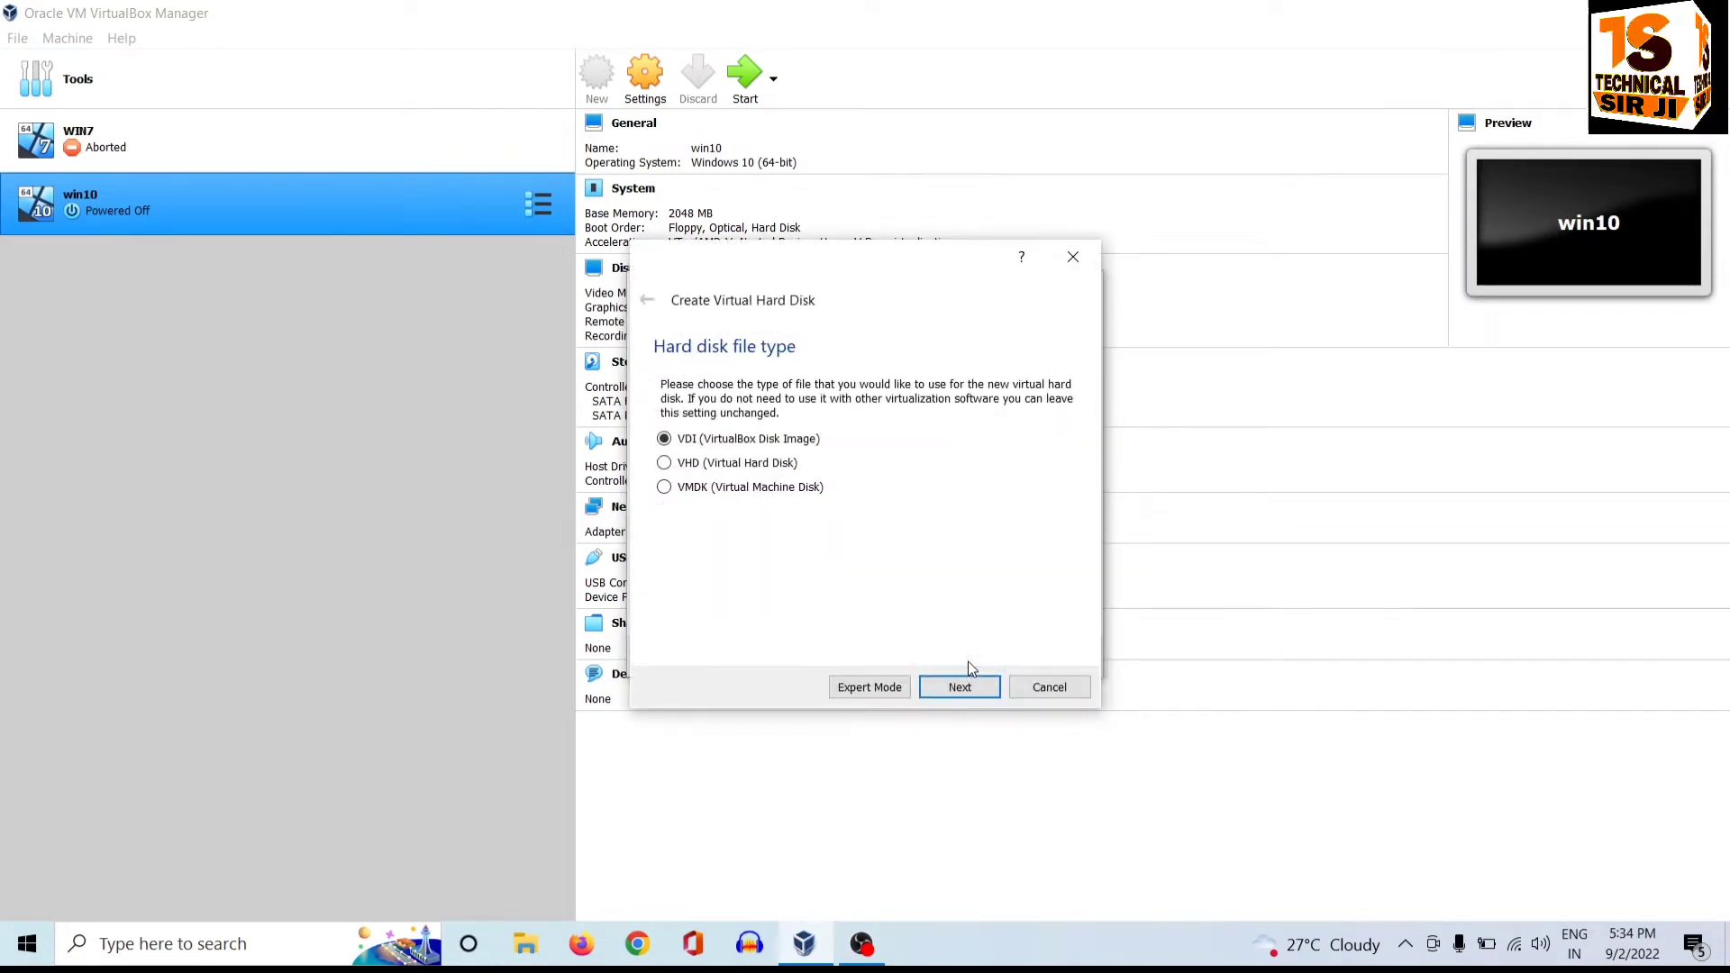
{"action": "left_click", "coordinate": [962, 692]}
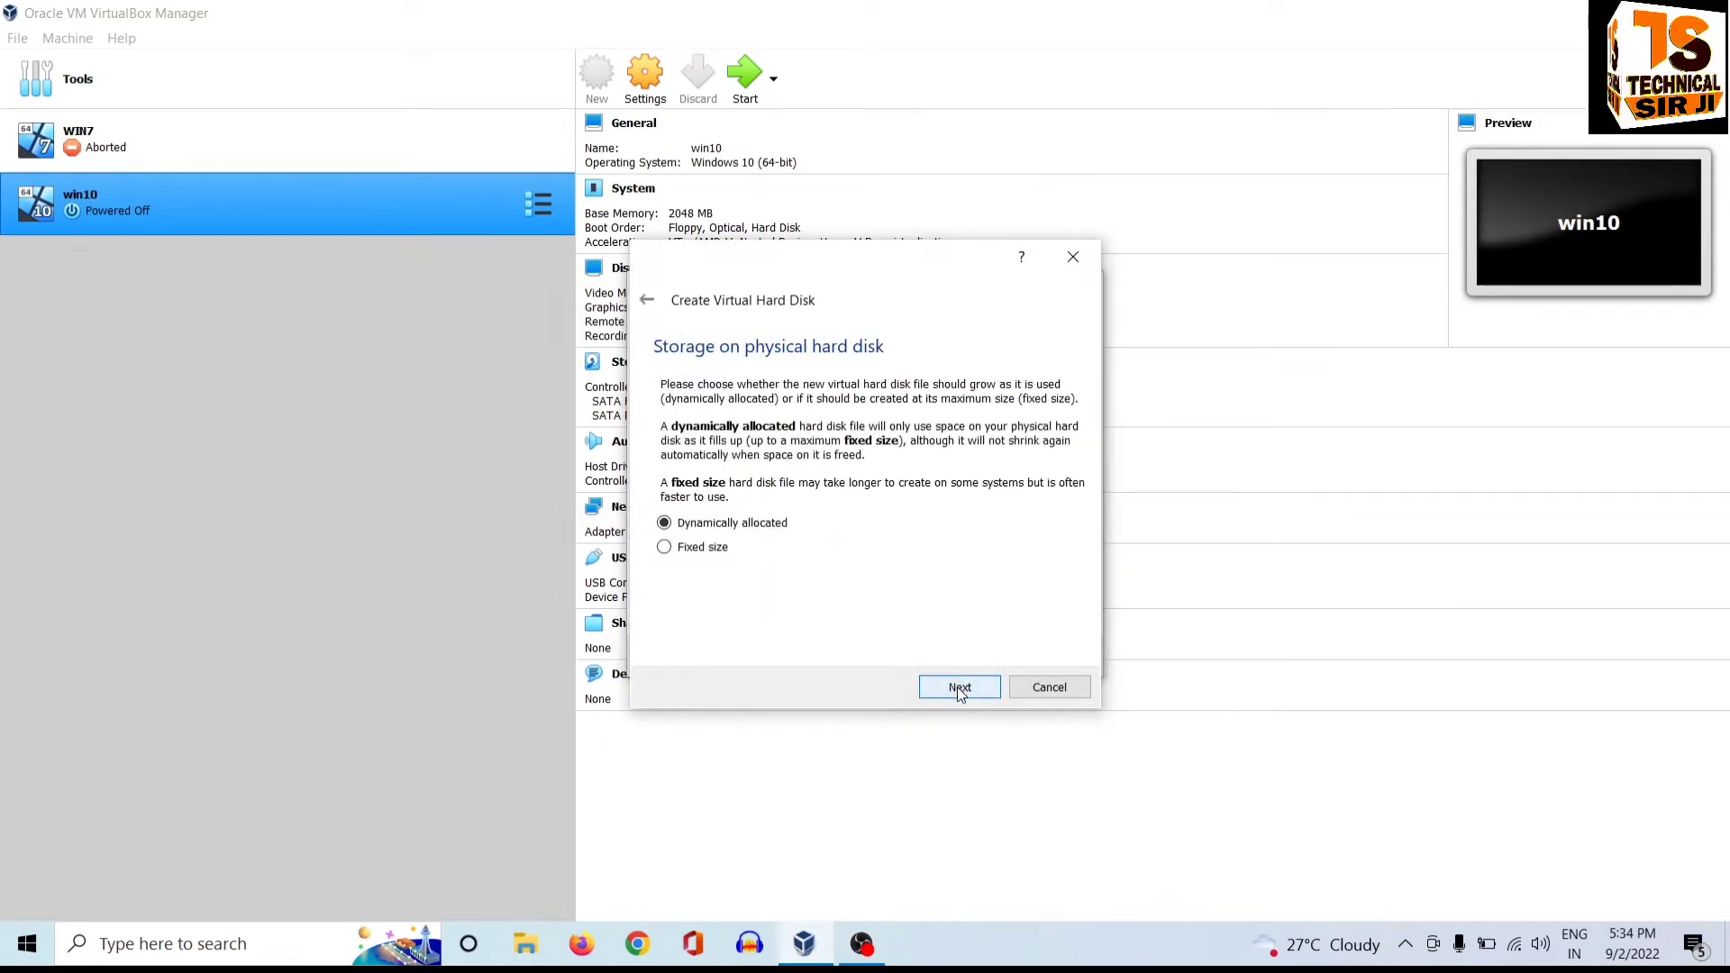
{"action": "left_click", "coordinate": [959, 689]}
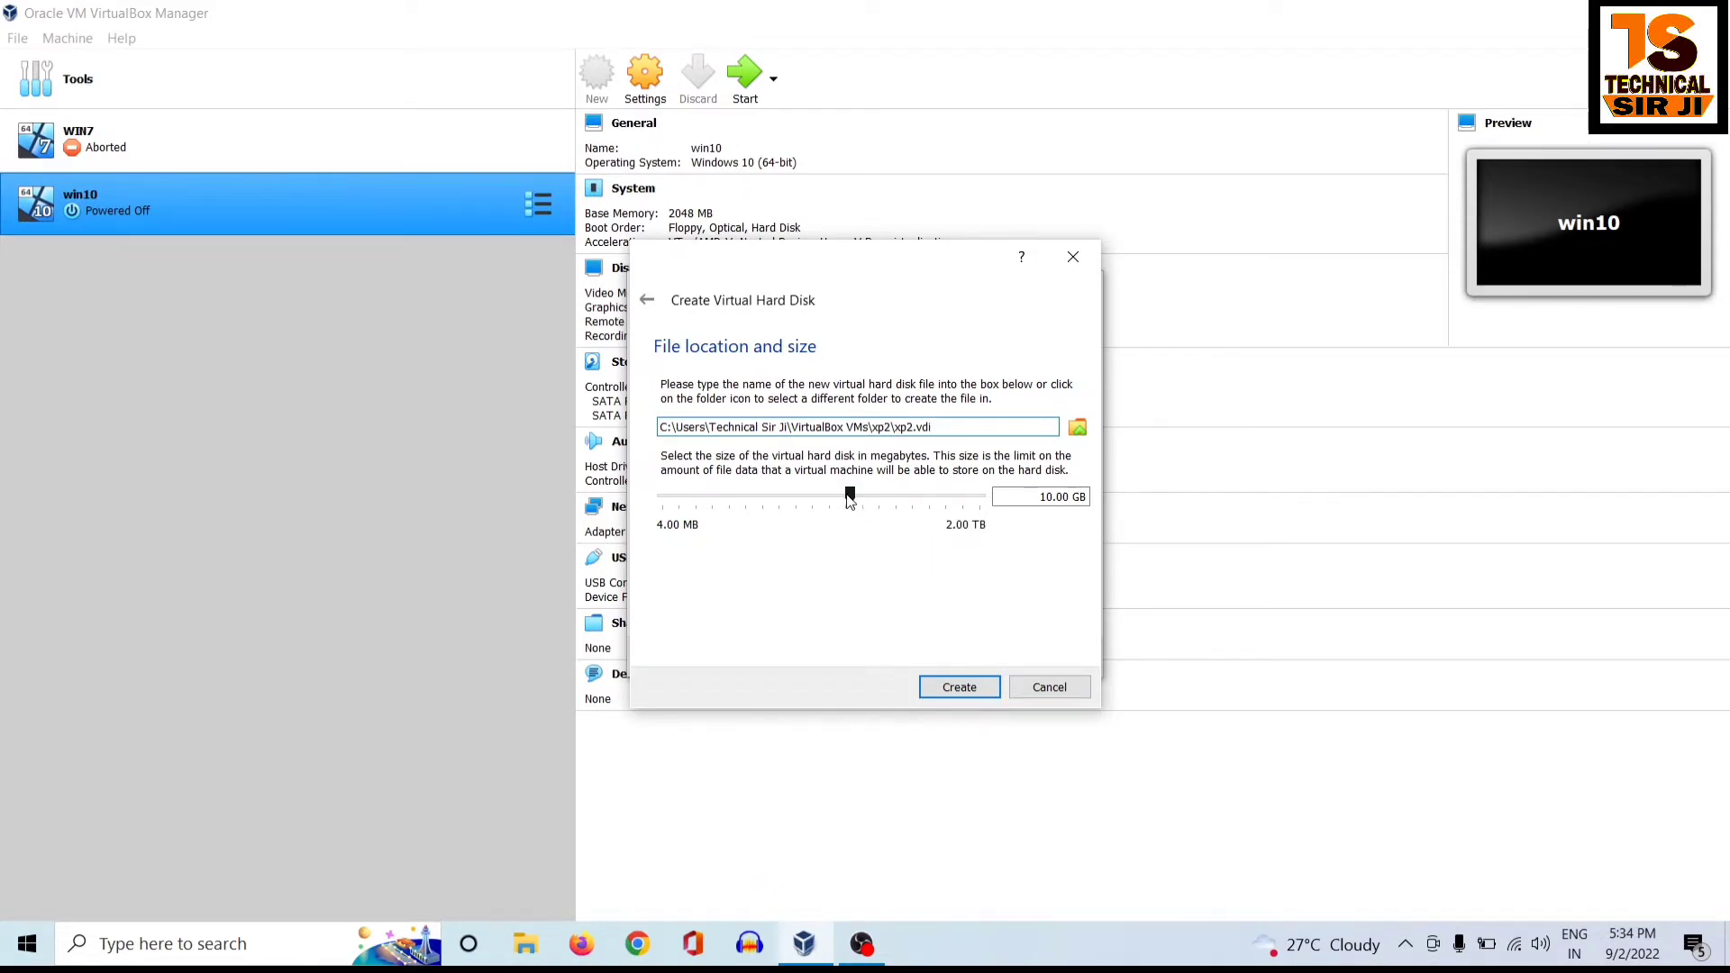
{"action": "mouse_move", "coordinate": [848, 494]}
{"action": "left_mouse_down"}
{"action": "mouse_move", "coordinate": [802, 500]}
{"action": "mouse_move", "coordinate": [830, 500]}
{"action": "left_mouse_up"}
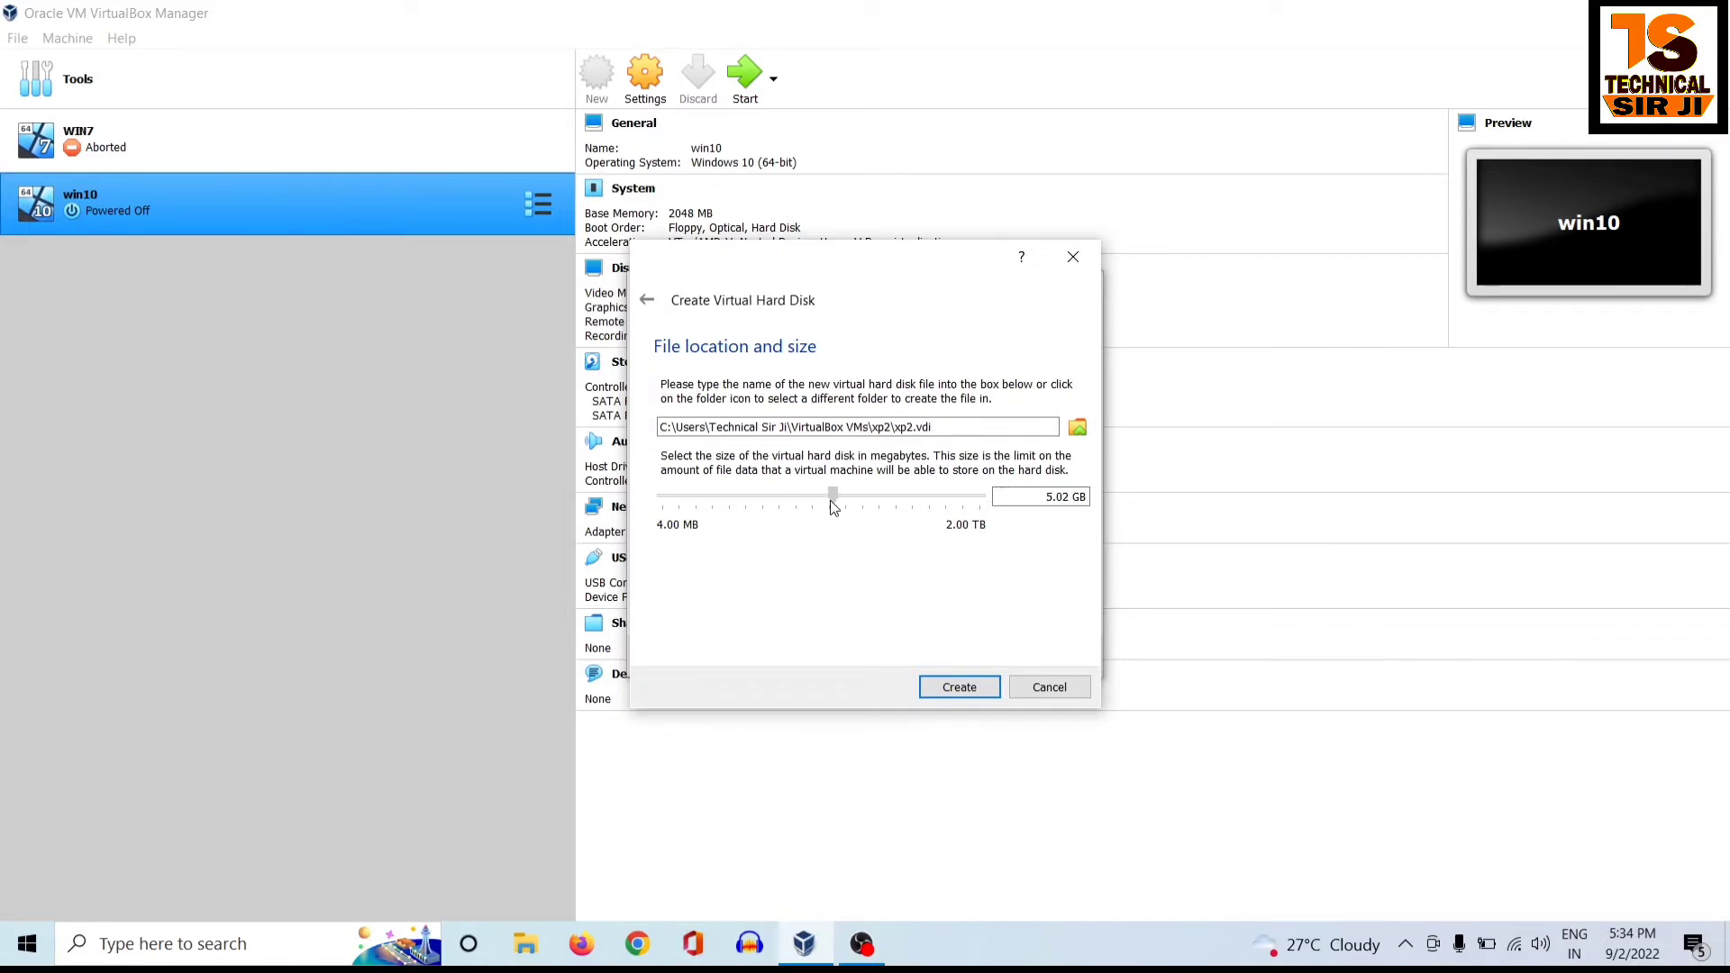
{"action": "left_click", "coordinate": [976, 684]}
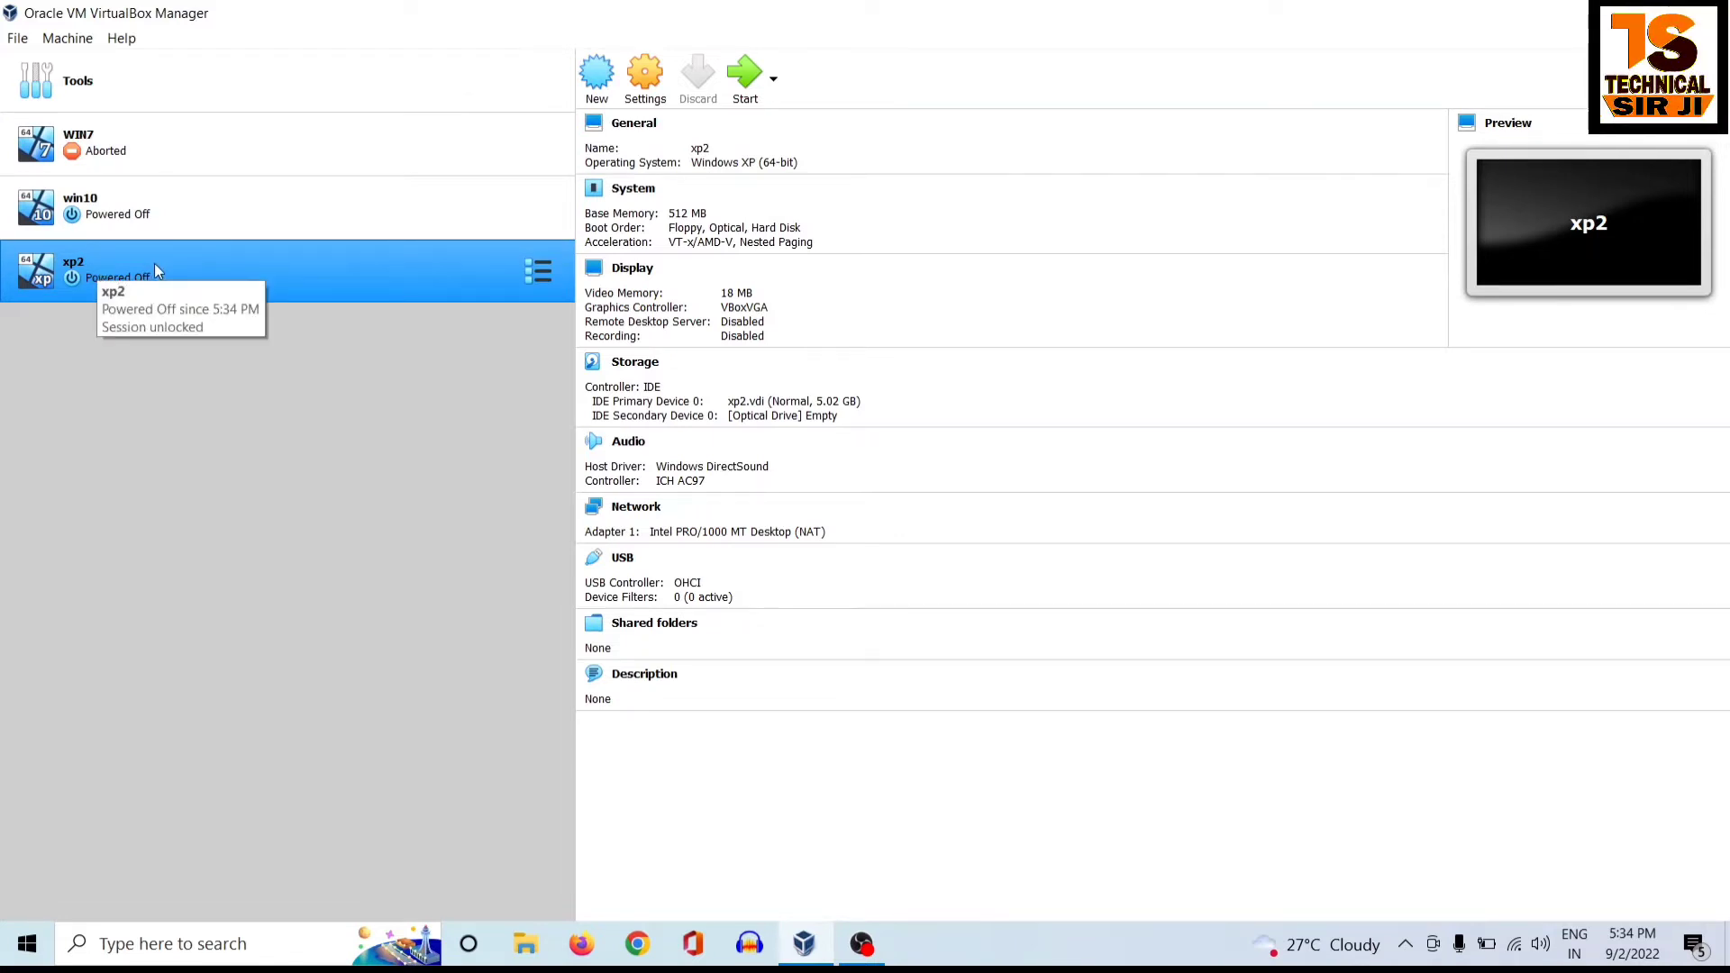
- Start xp2, add en_windows_xp_professional_64-bit_dvd in the optical disk selector but leave the choice empty, and boot from Host Drive 'I:'
{"action": "double_click", "coordinate": [232, 265]}
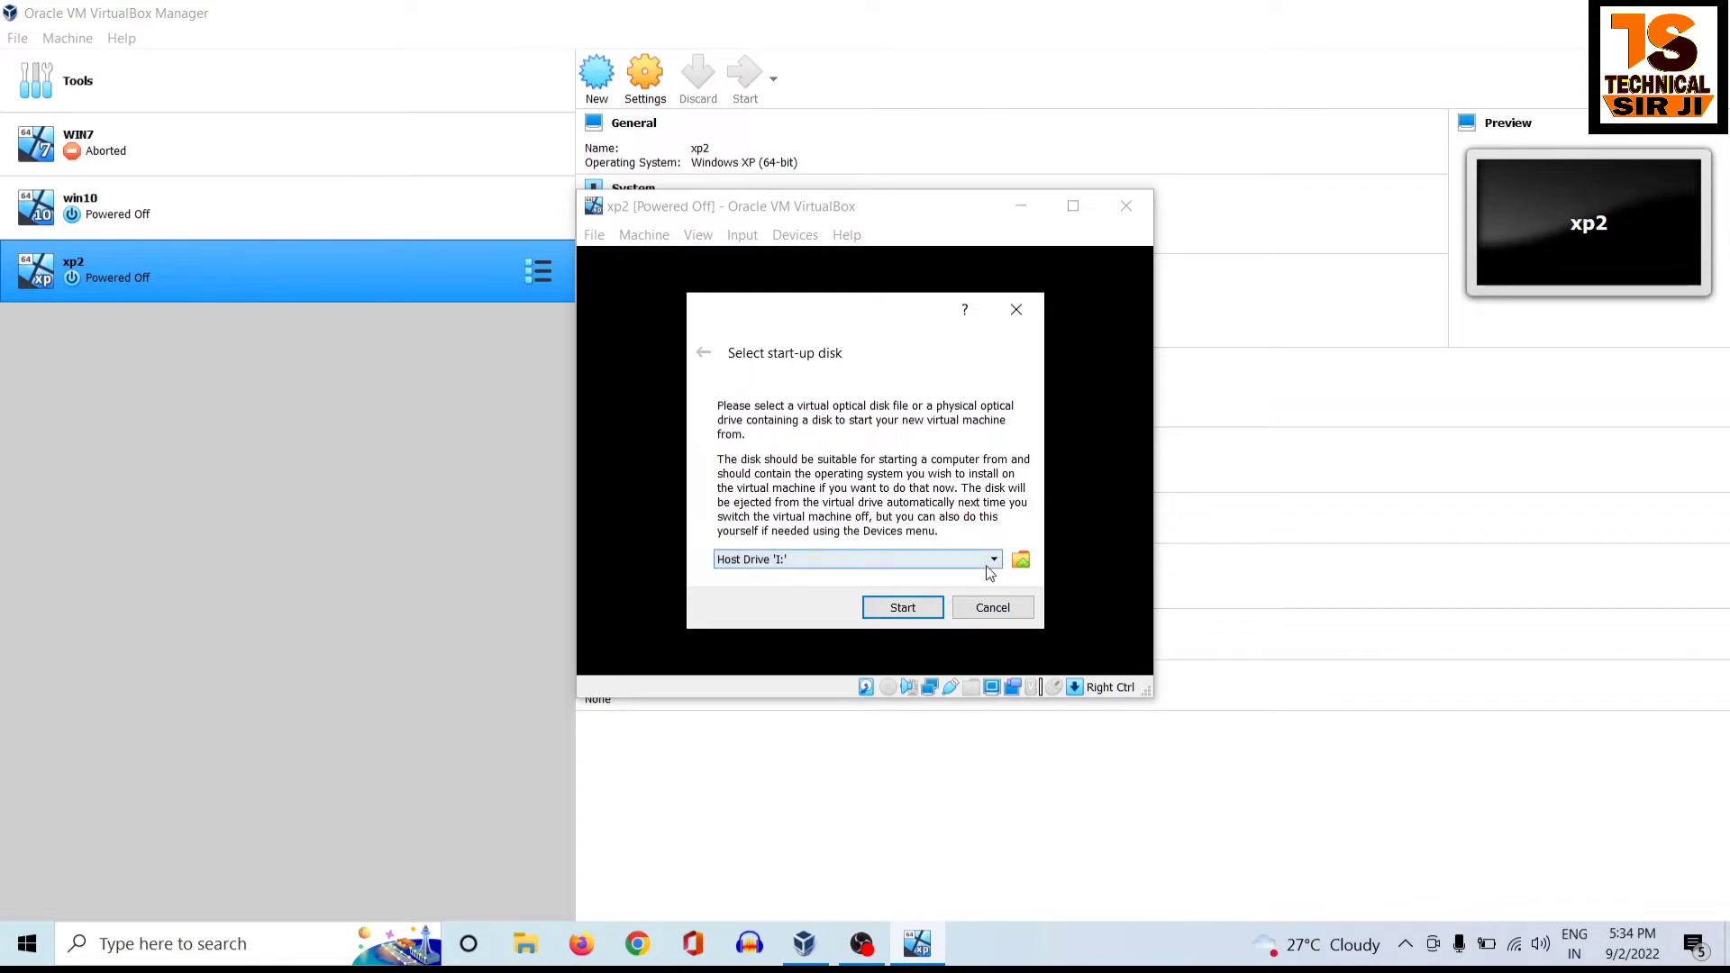
{"action": "left_click", "coordinate": [1021, 559]}
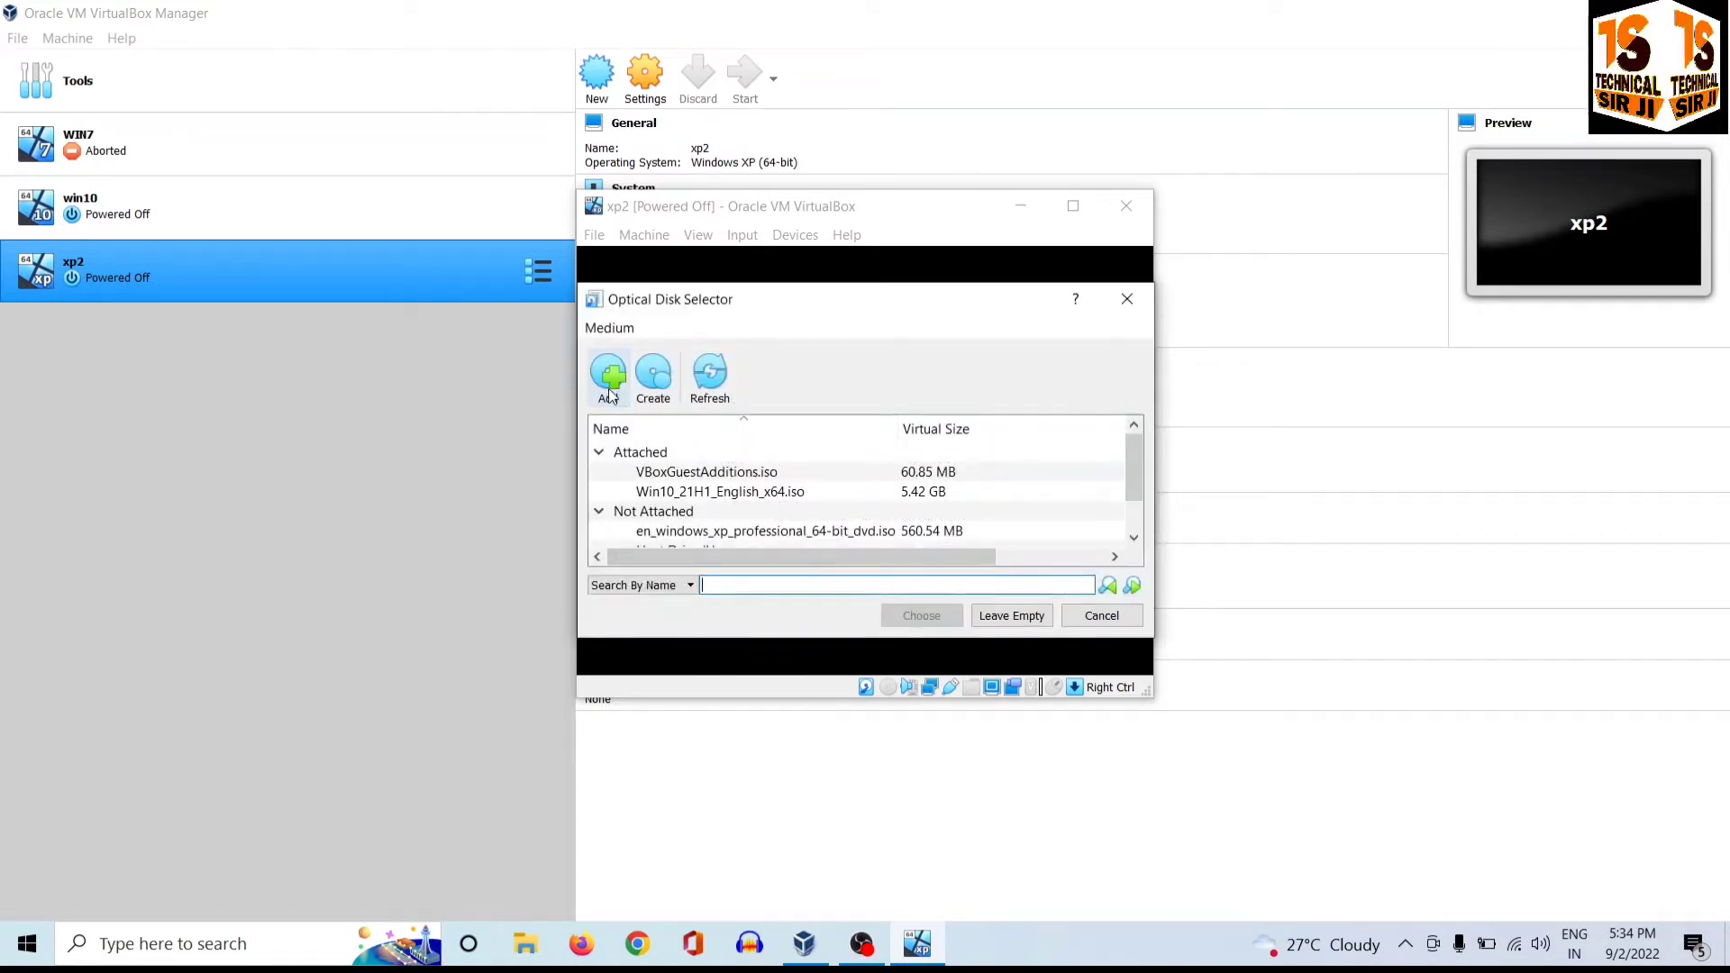
{"action": "left_click", "coordinate": [608, 377]}
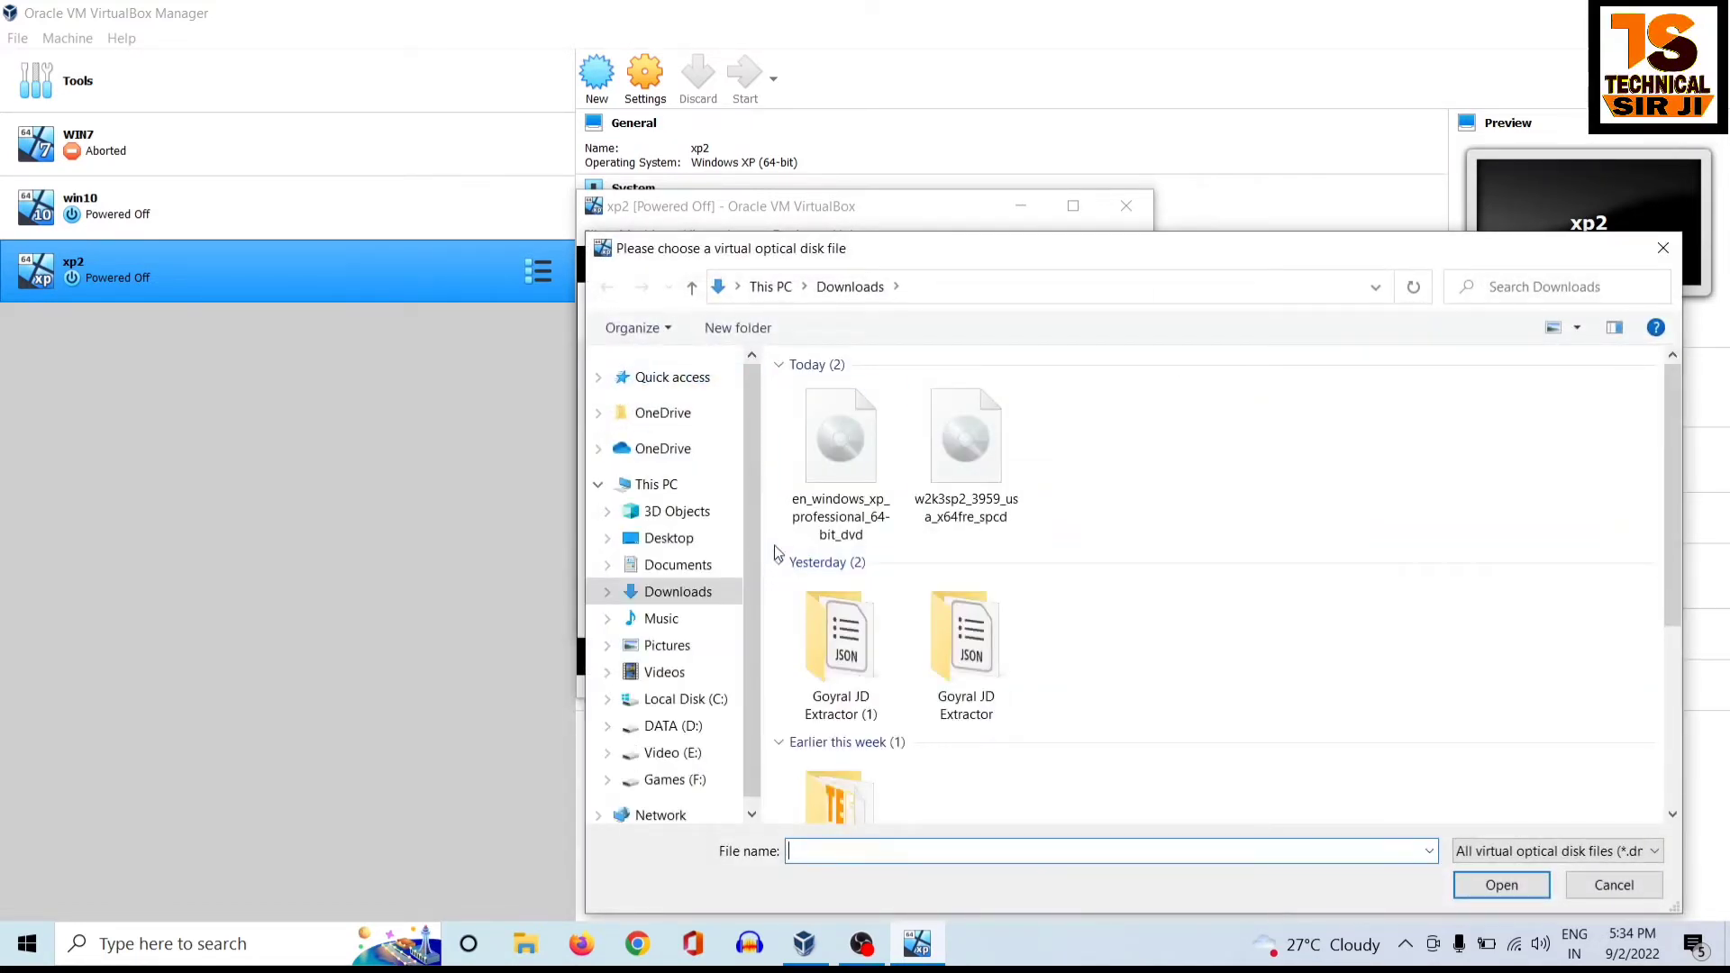
{"action": "left_click", "coordinate": [841, 480]}
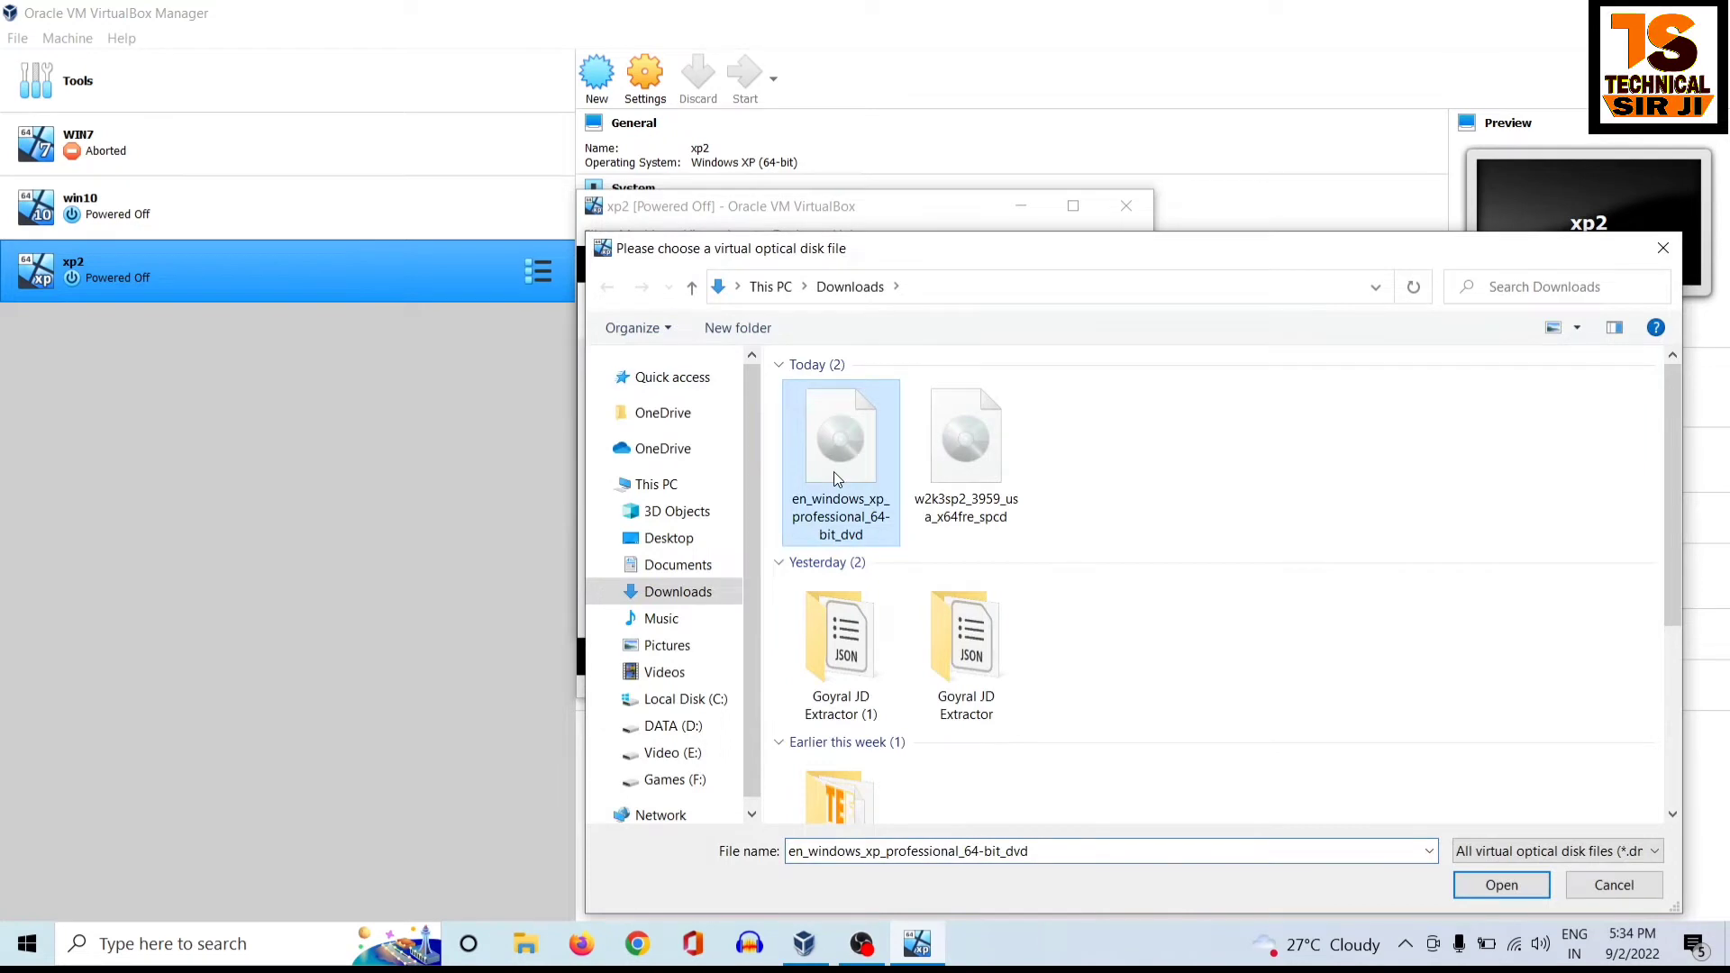
{"action": "left_click", "coordinate": [1522, 888]}
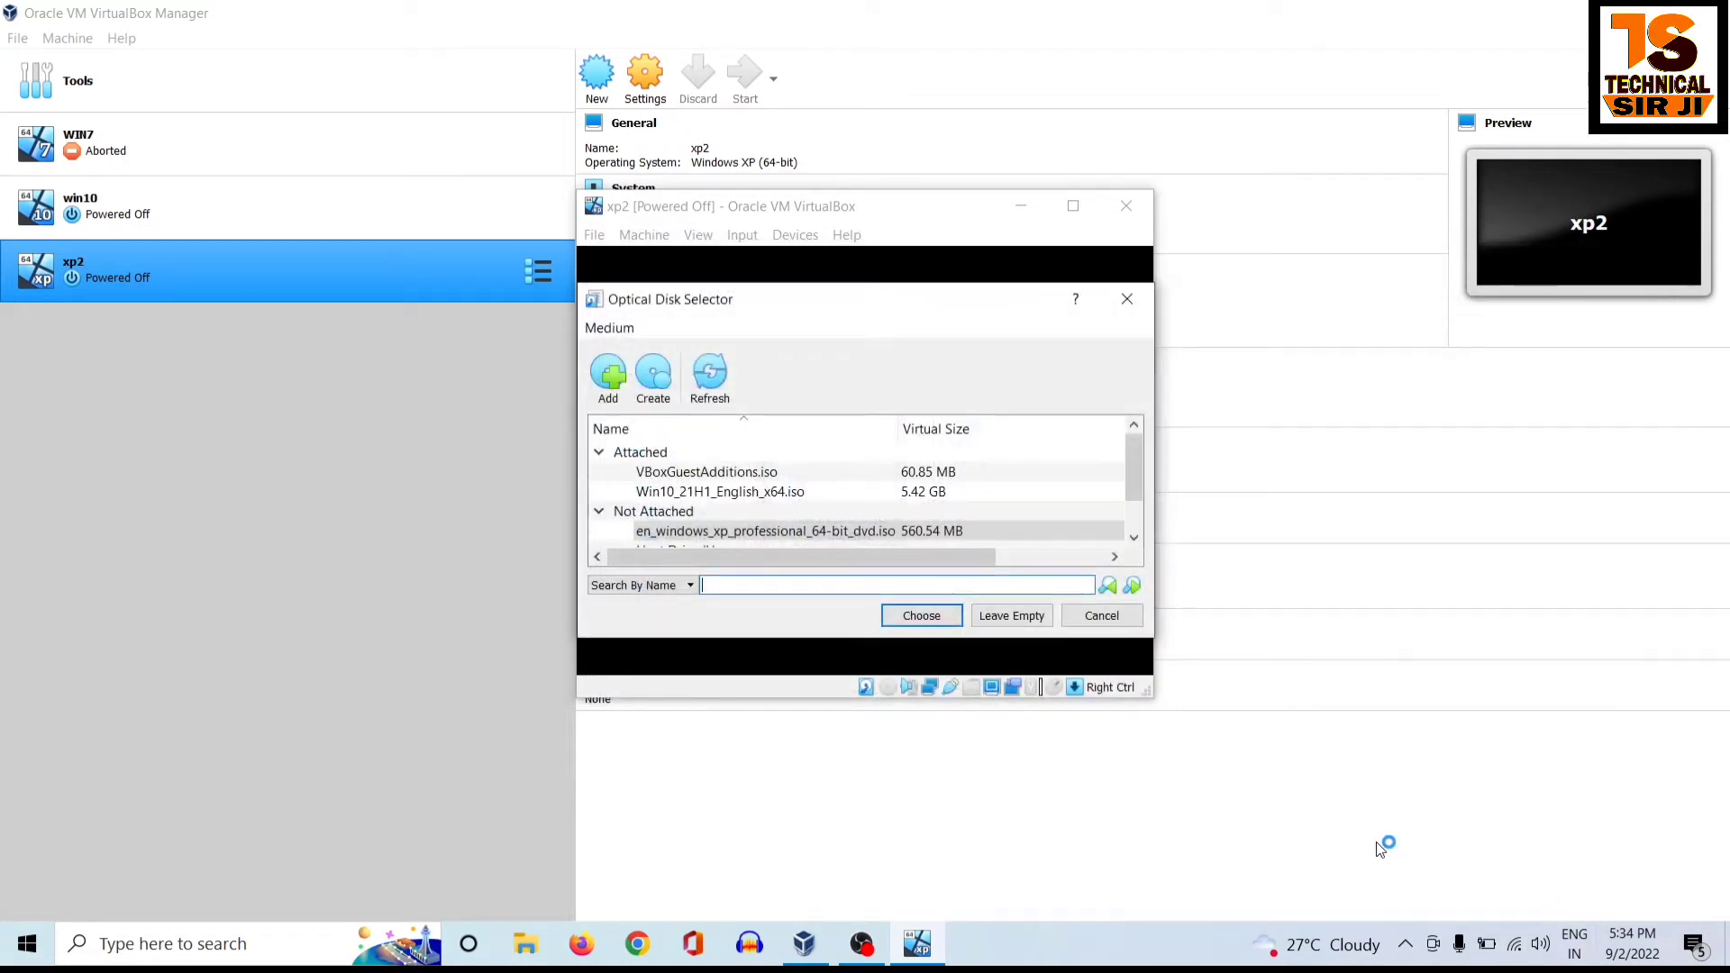
{"action": "left_click", "coordinate": [1009, 615]}
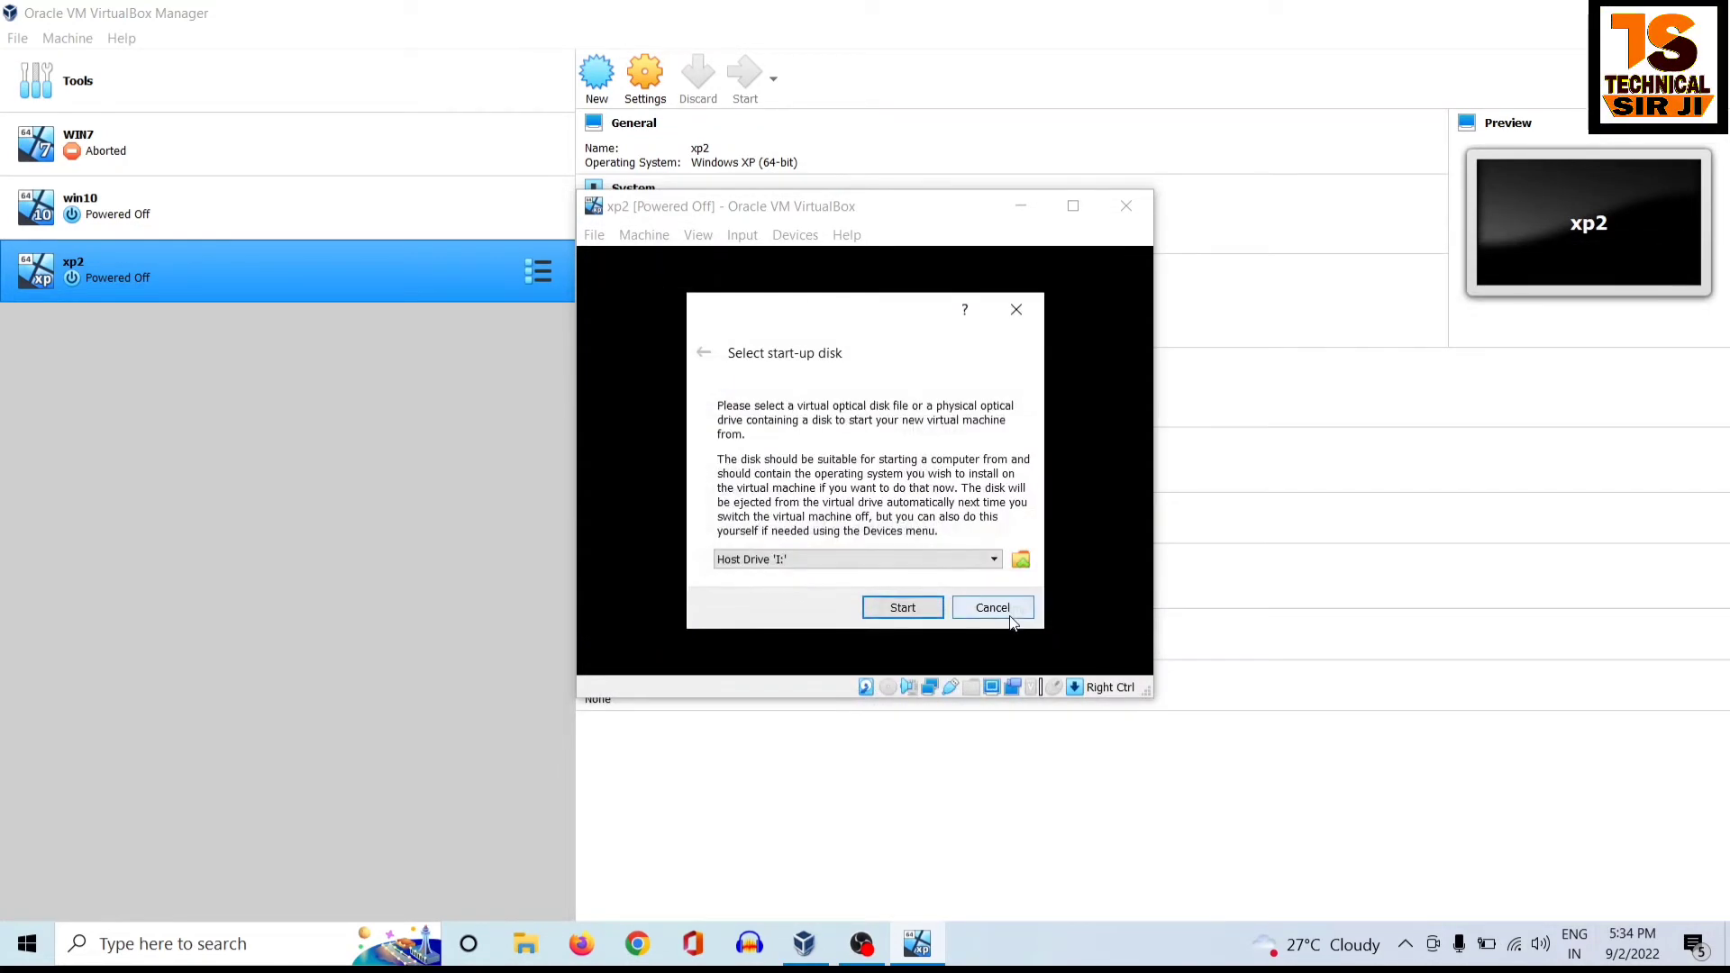
{"action": "left_click", "coordinate": [899, 609]}
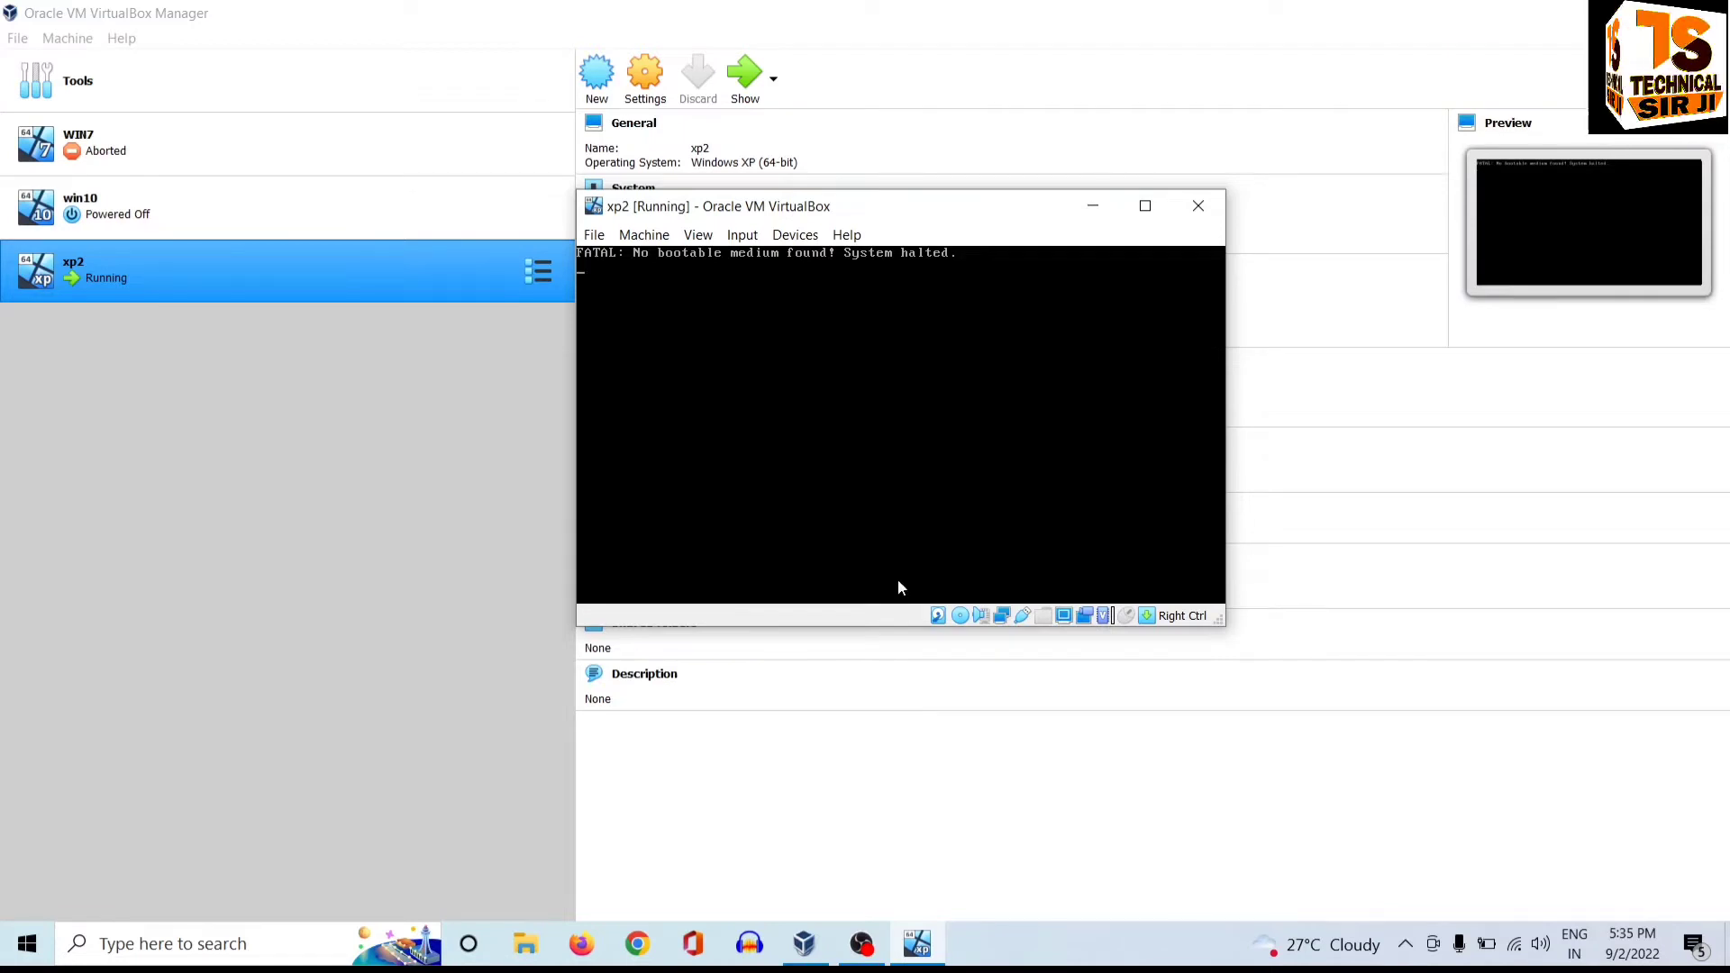
- Enlarge the xp2 machine window, switch it to scaled mode, and close the machine with its state saved
{"action": "left_click_drag", "start_coordinate": [1221, 620], "coordinate": [1437, 762]}
{"action": "left_click", "coordinate": [698, 234]}
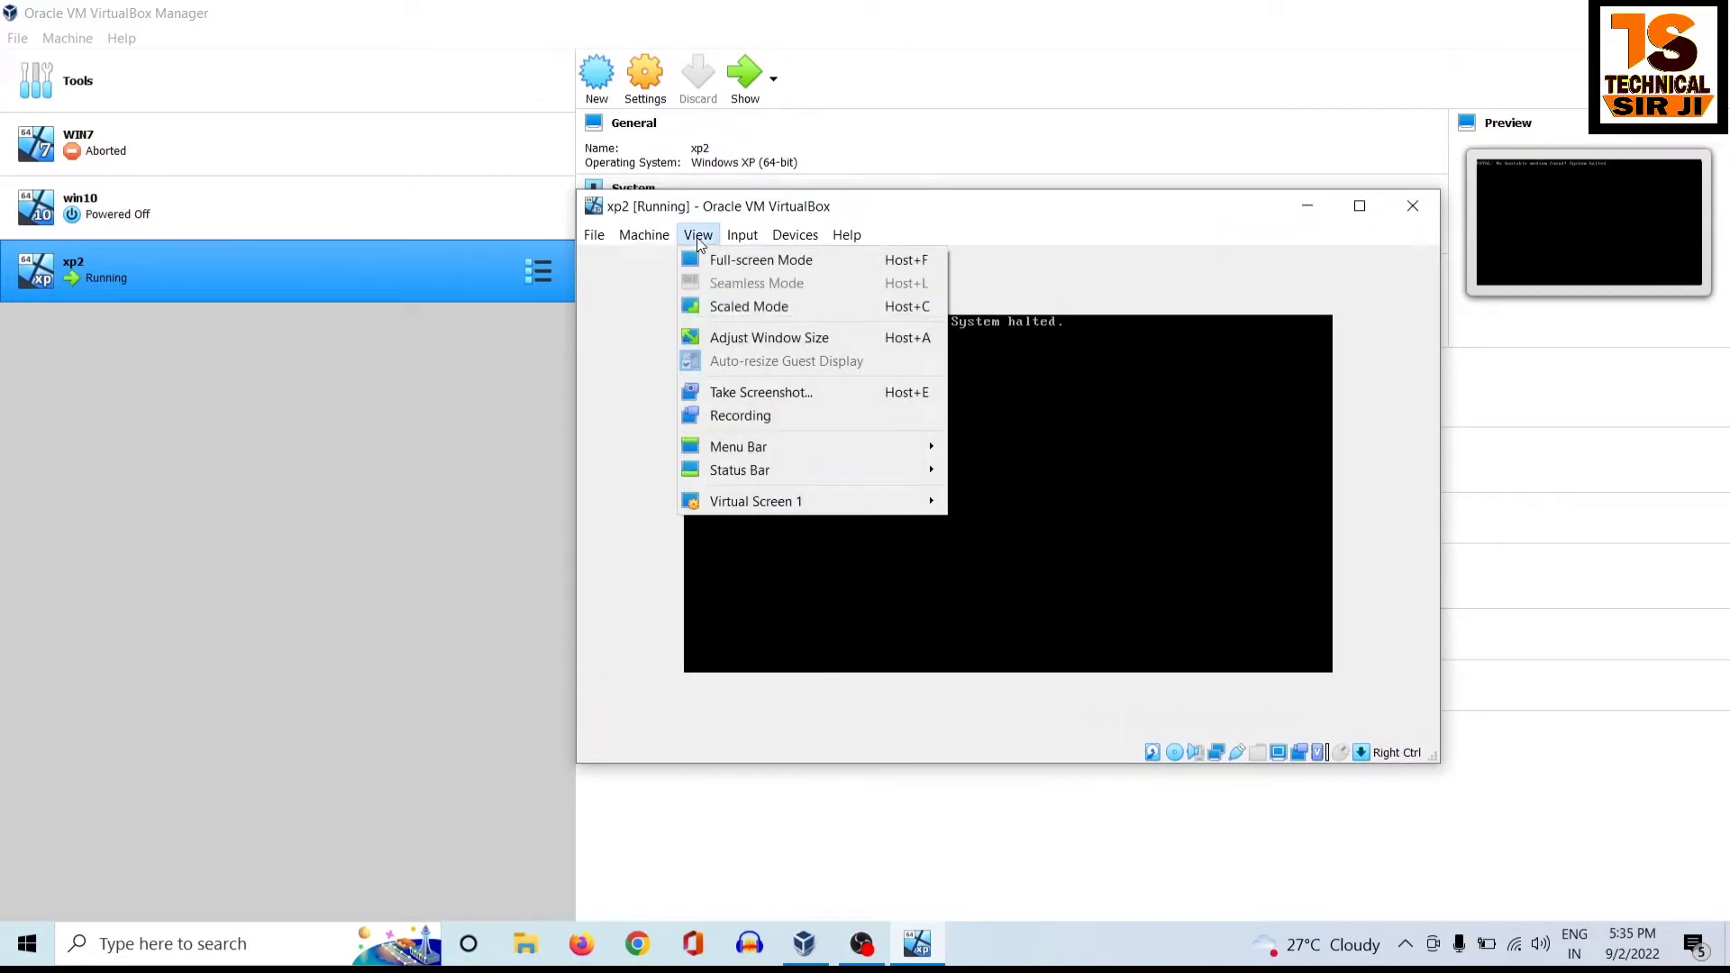
{"action": "left_click", "coordinate": [727, 307]}
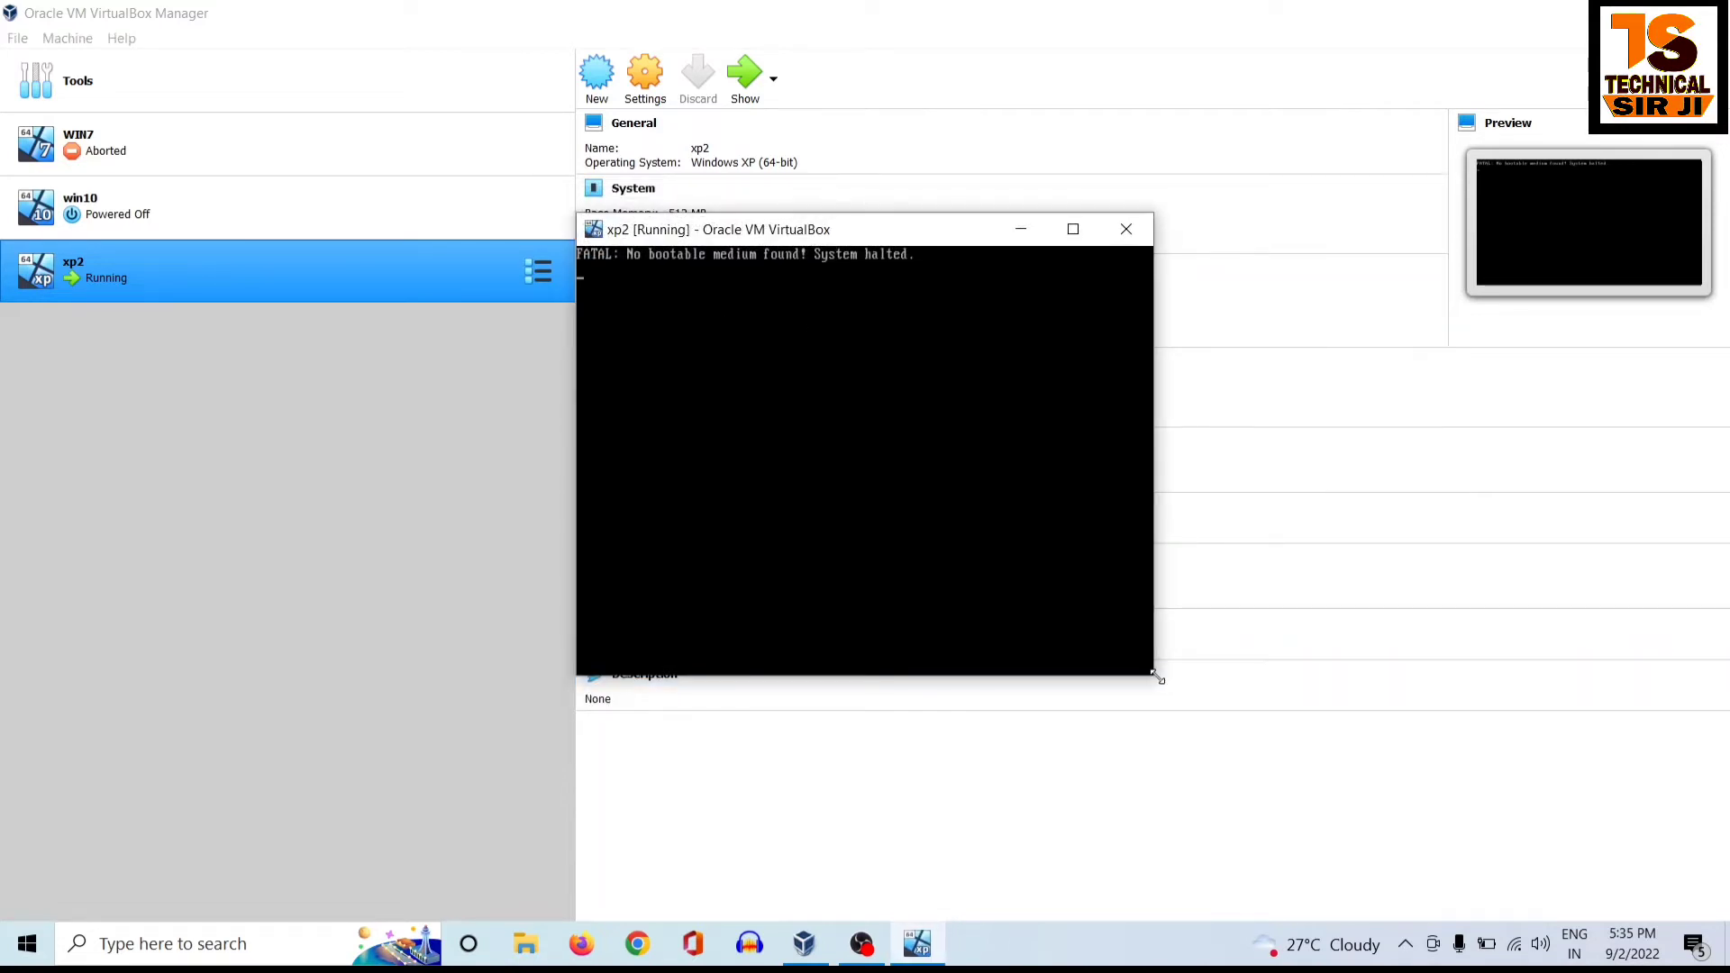
{"action": "left_click", "coordinate": [1126, 229]}
{"action": "left_click", "coordinate": [784, 509]}
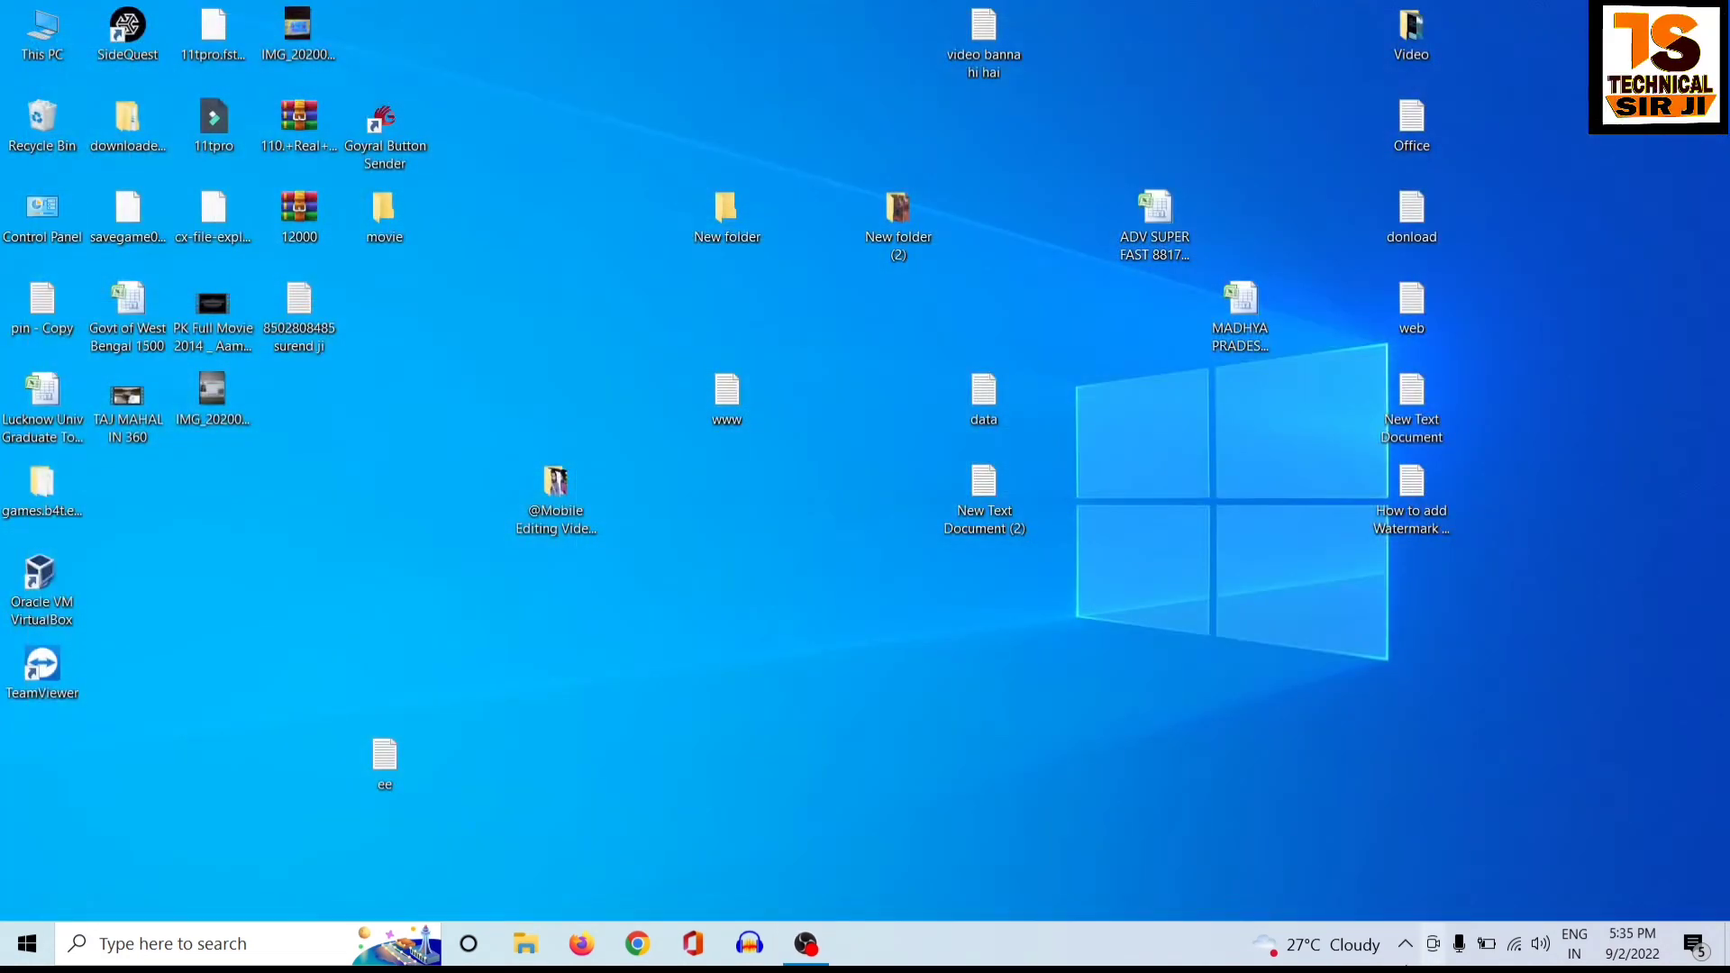
- Hide the Windows desktop icons and refresh the desktop
{"action": "right_click", "coordinate": [1360, 684]}
{"action": "mouse_move", "coordinate": [1461, 436]}
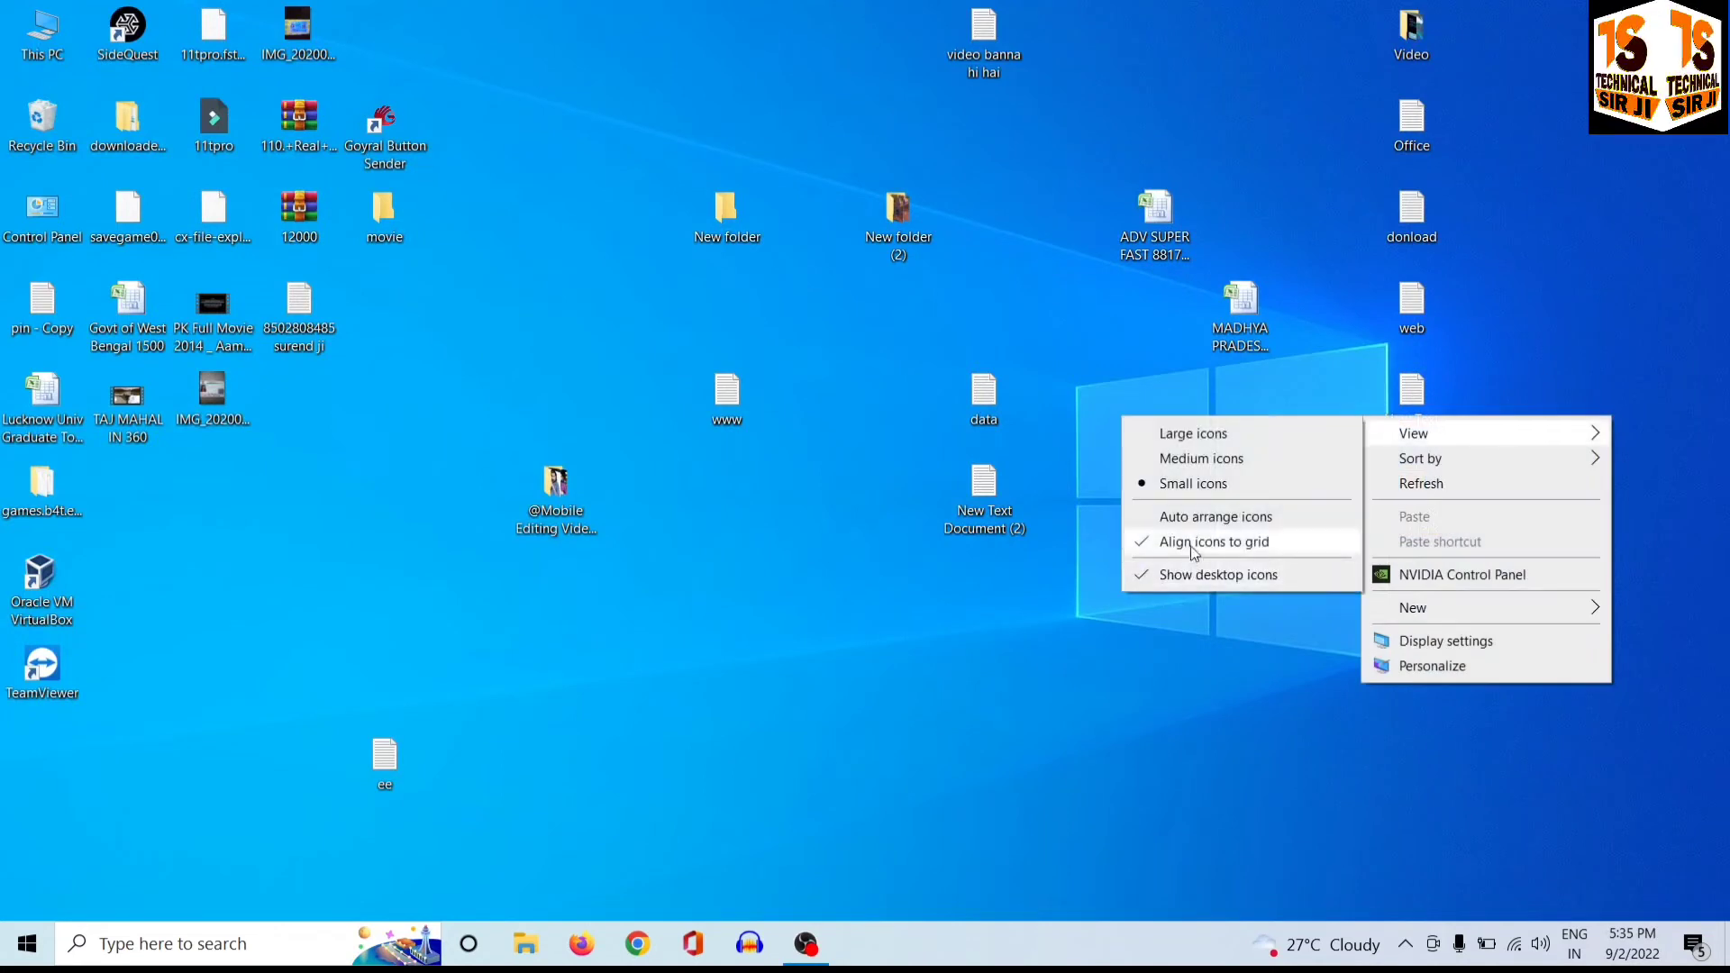
{"action": "left_click", "coordinate": [1207, 575]}
{"action": "left_click", "coordinate": [1405, 943]}
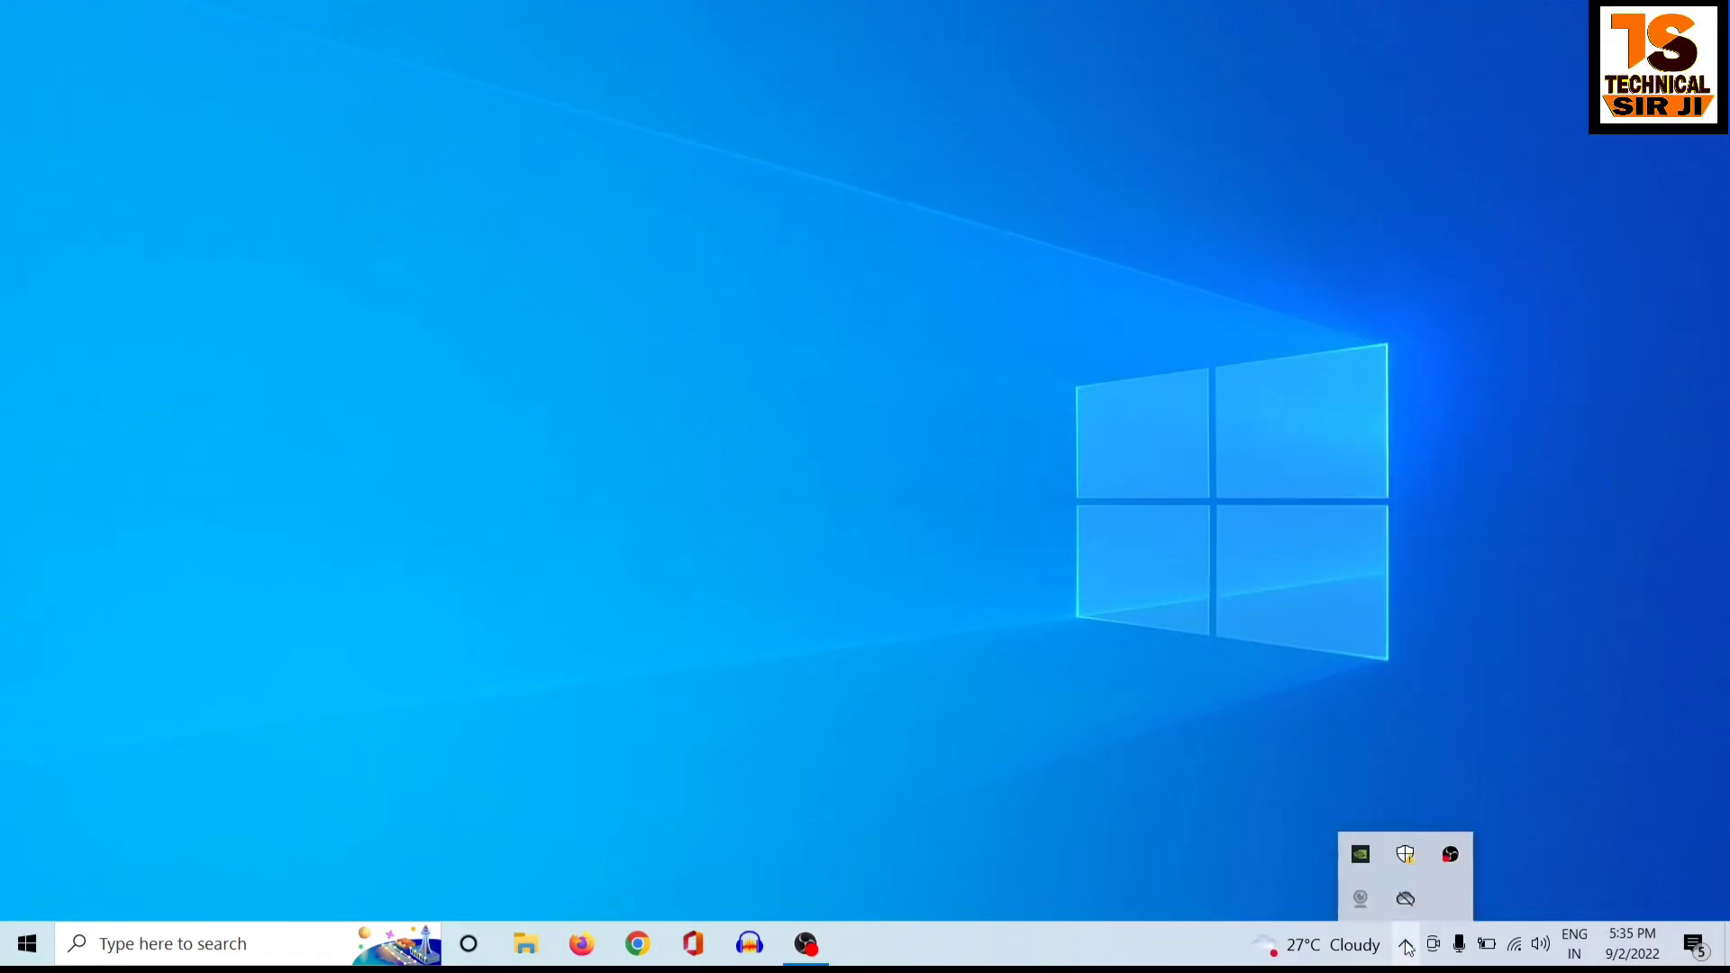
{"action": "right_click", "coordinate": [976, 645]}
{"action": "left_click", "coordinate": [1049, 716]}
- Search Windows for "vm" and launch Oracle VM VirtualBox
{"action": "left_click", "coordinate": [319, 957]}
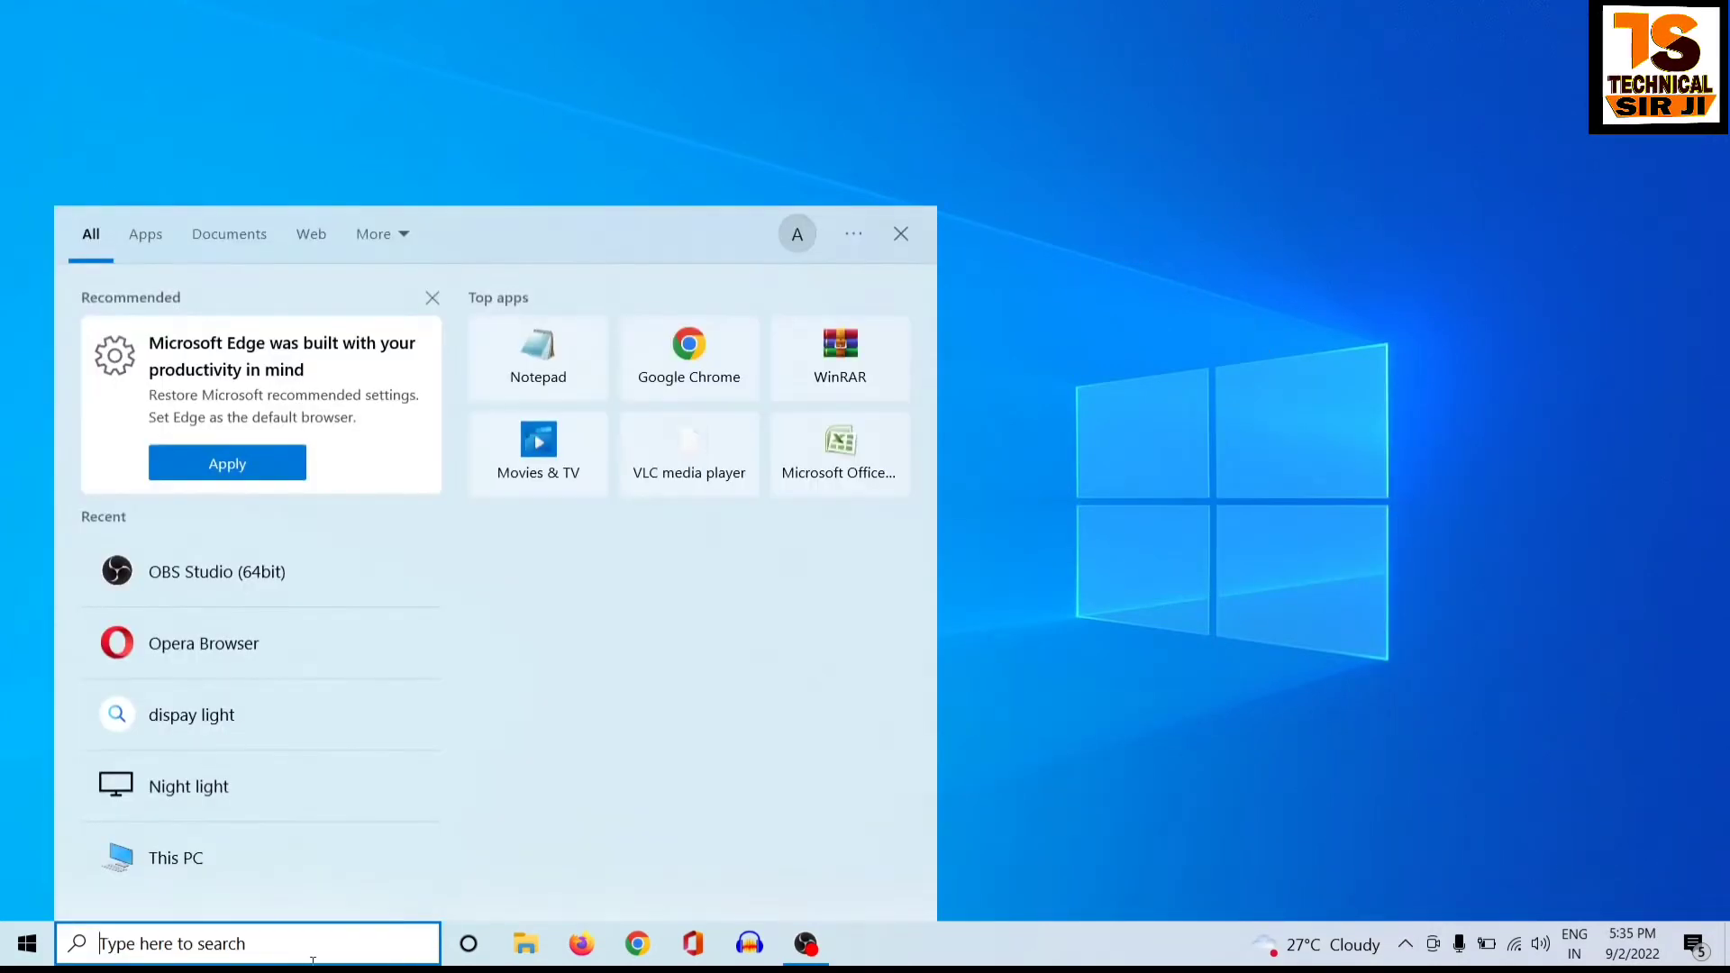
{"action": "type", "text": "vm"}
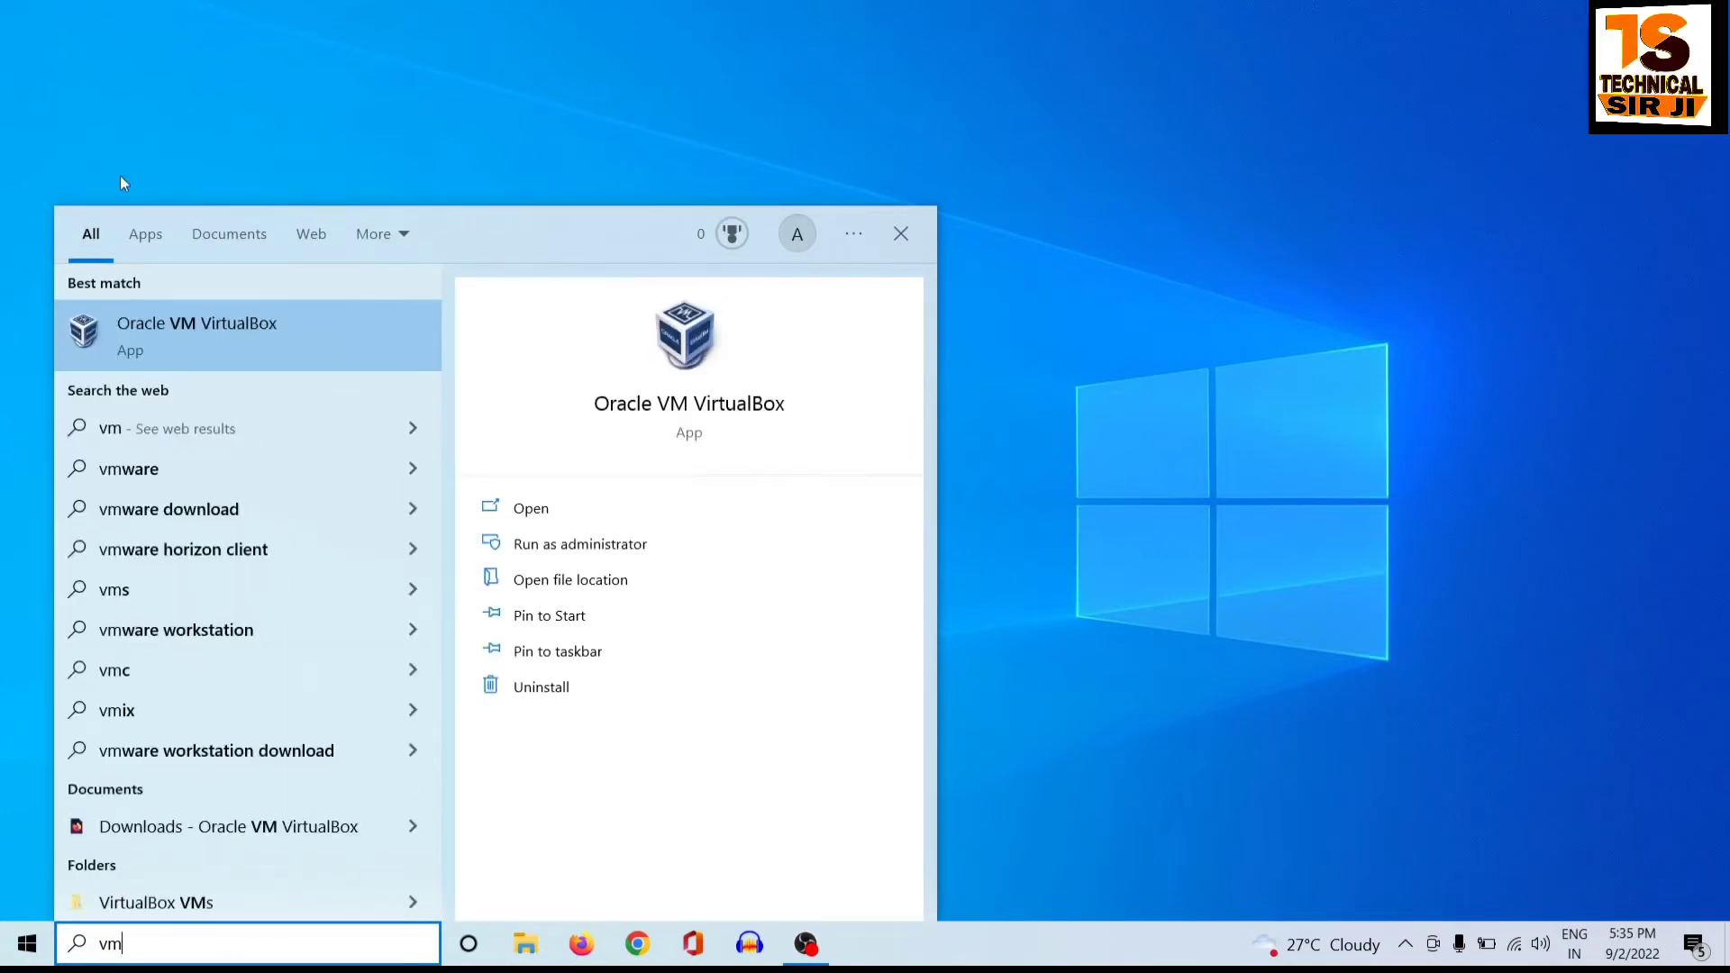
{"action": "left_click", "coordinate": [139, 311]}
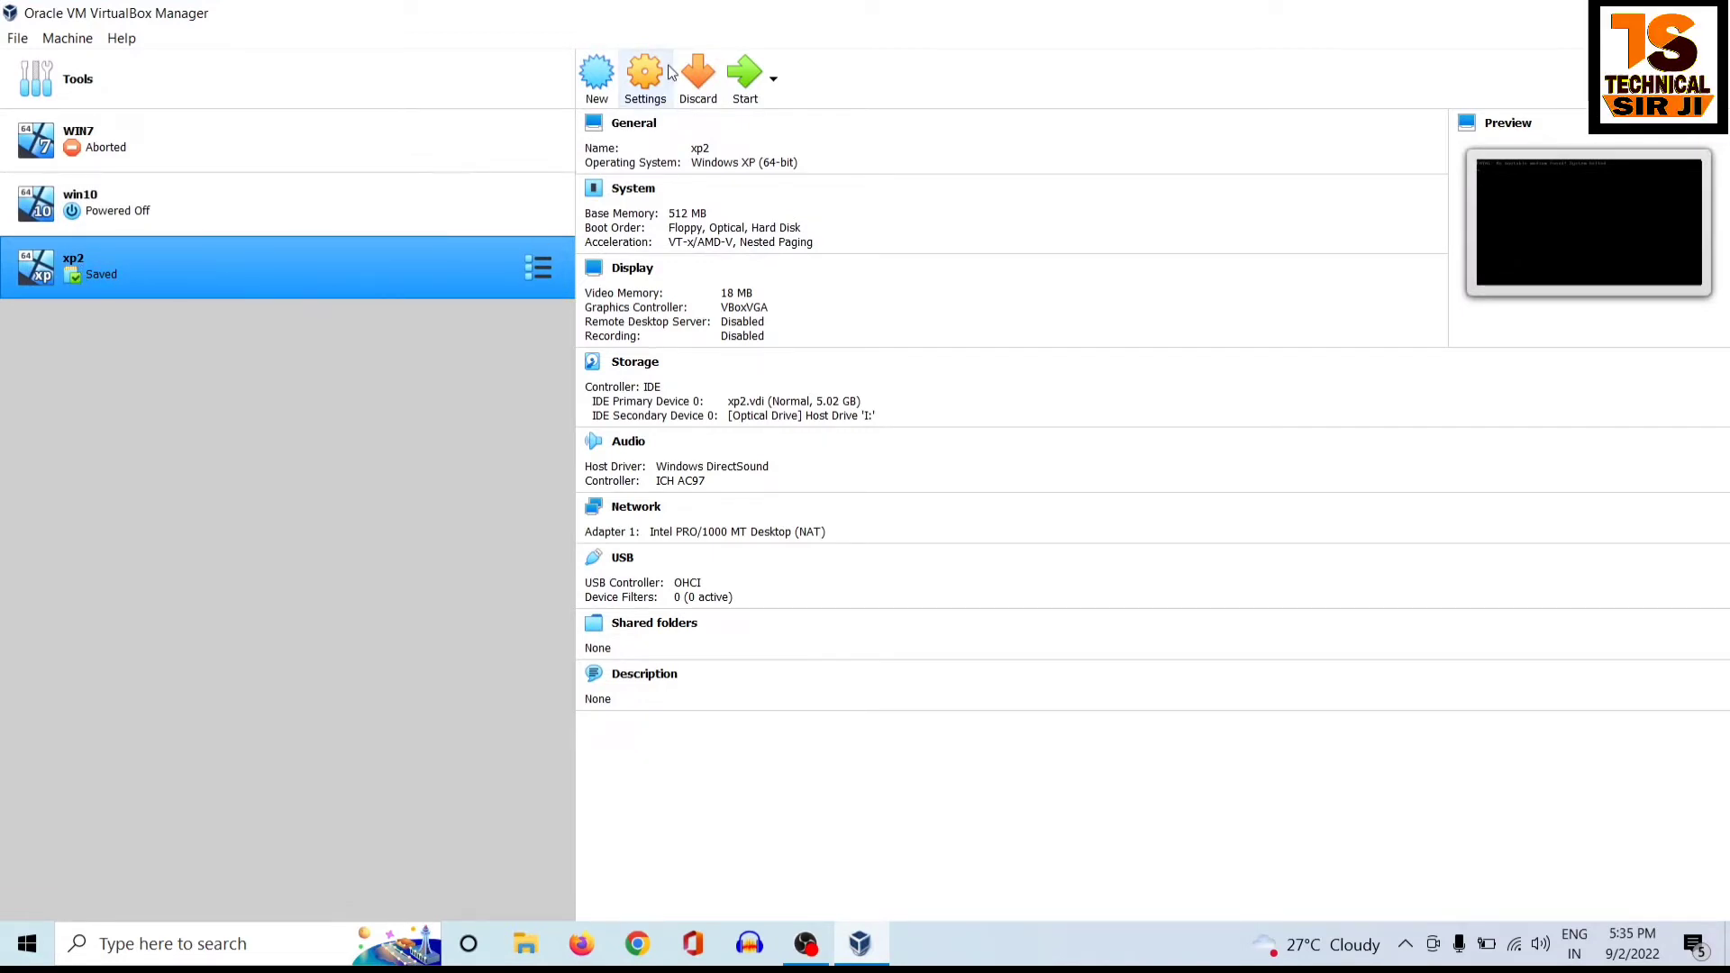
- Examine the xp2.vdi disk and Host Drive 'I:' in the storage settings of the xp2 machine
{"action": "left_click", "coordinate": [645, 81]}
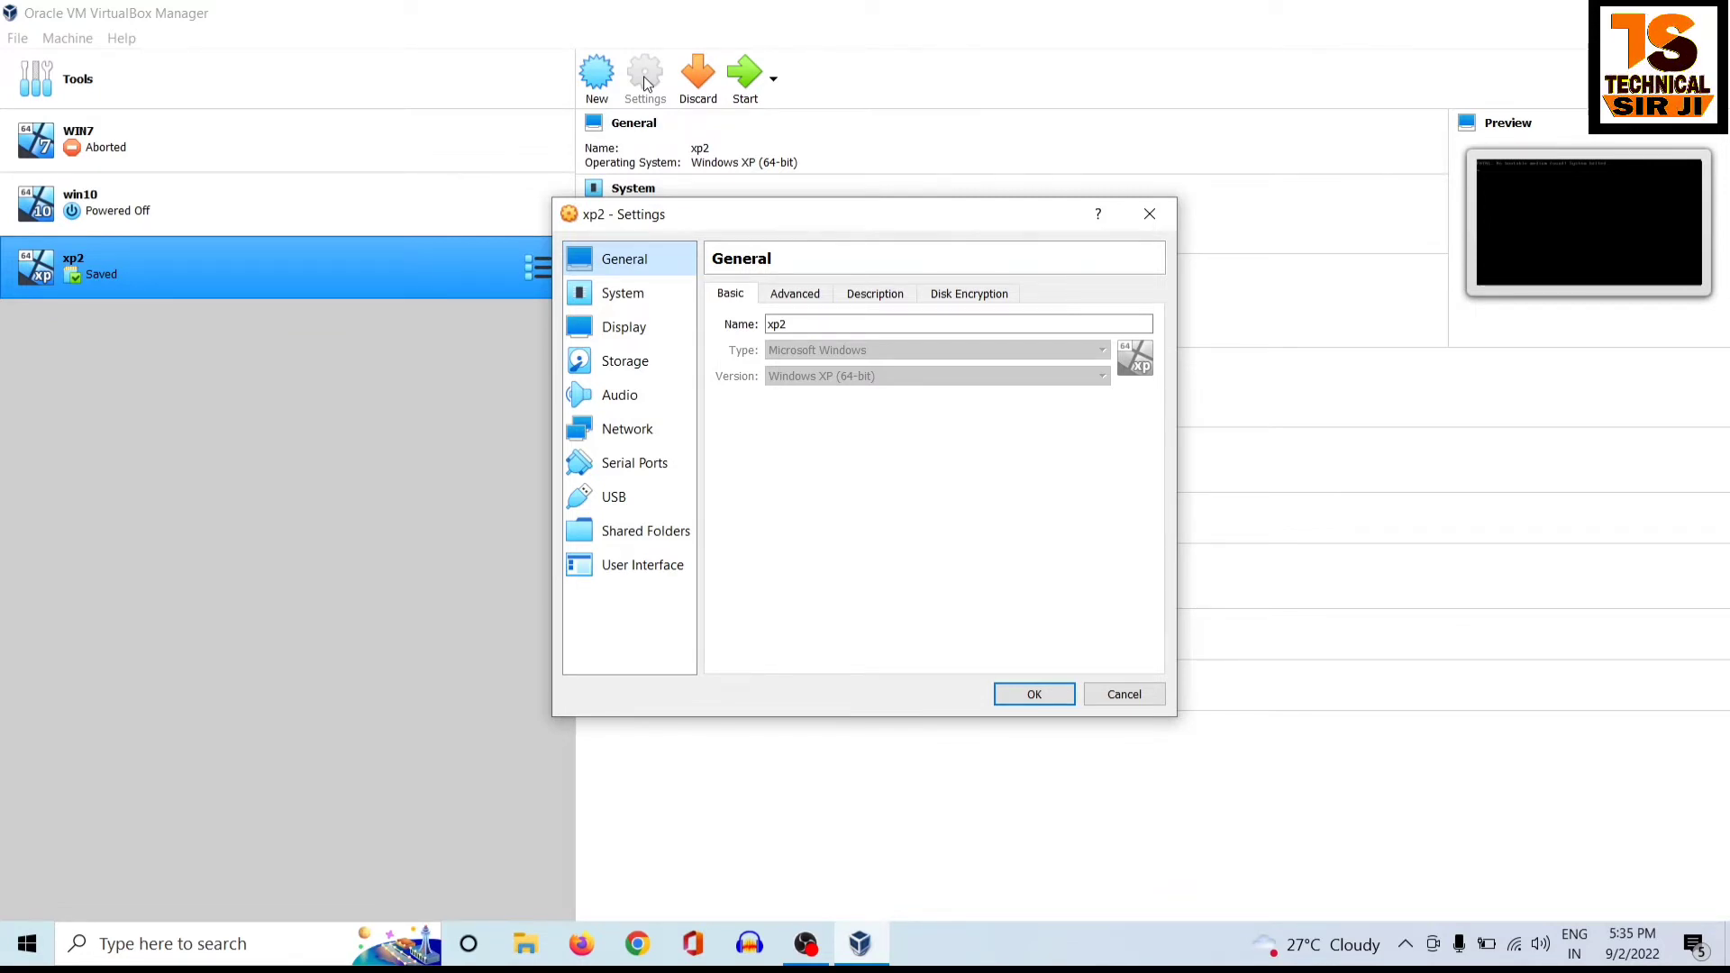
{"action": "left_click", "coordinate": [1149, 213]}
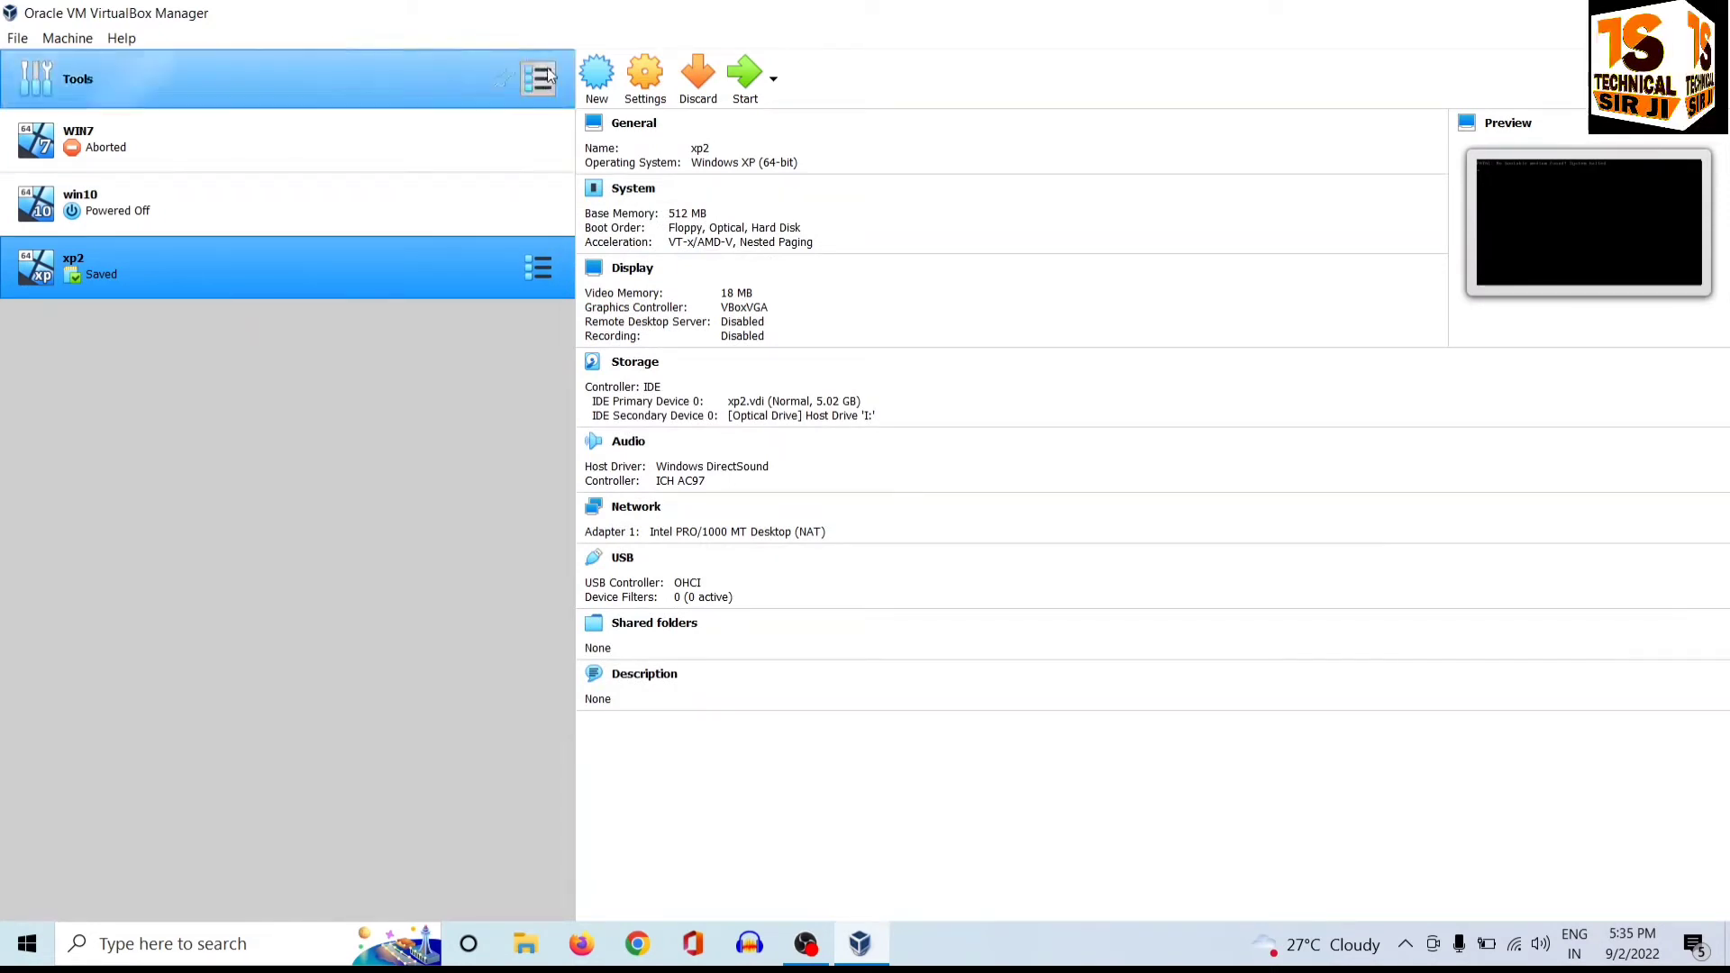
{"action": "left_click", "coordinate": [645, 79]}
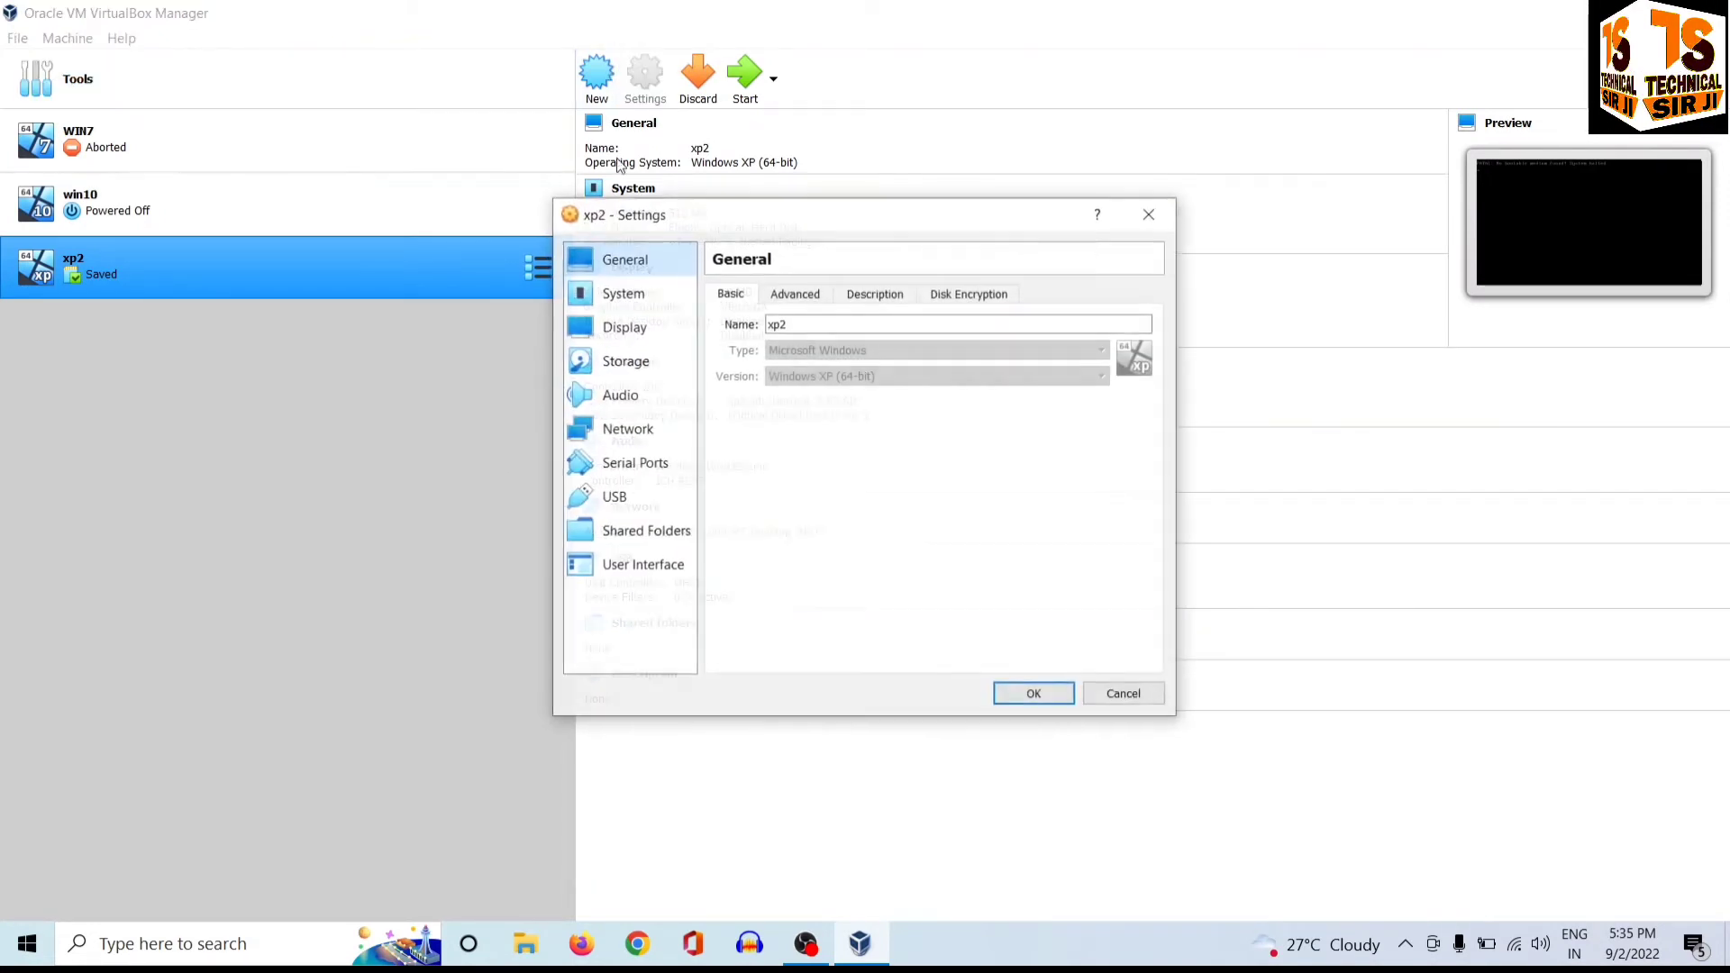
{"action": "left_click", "coordinate": [631, 362]}
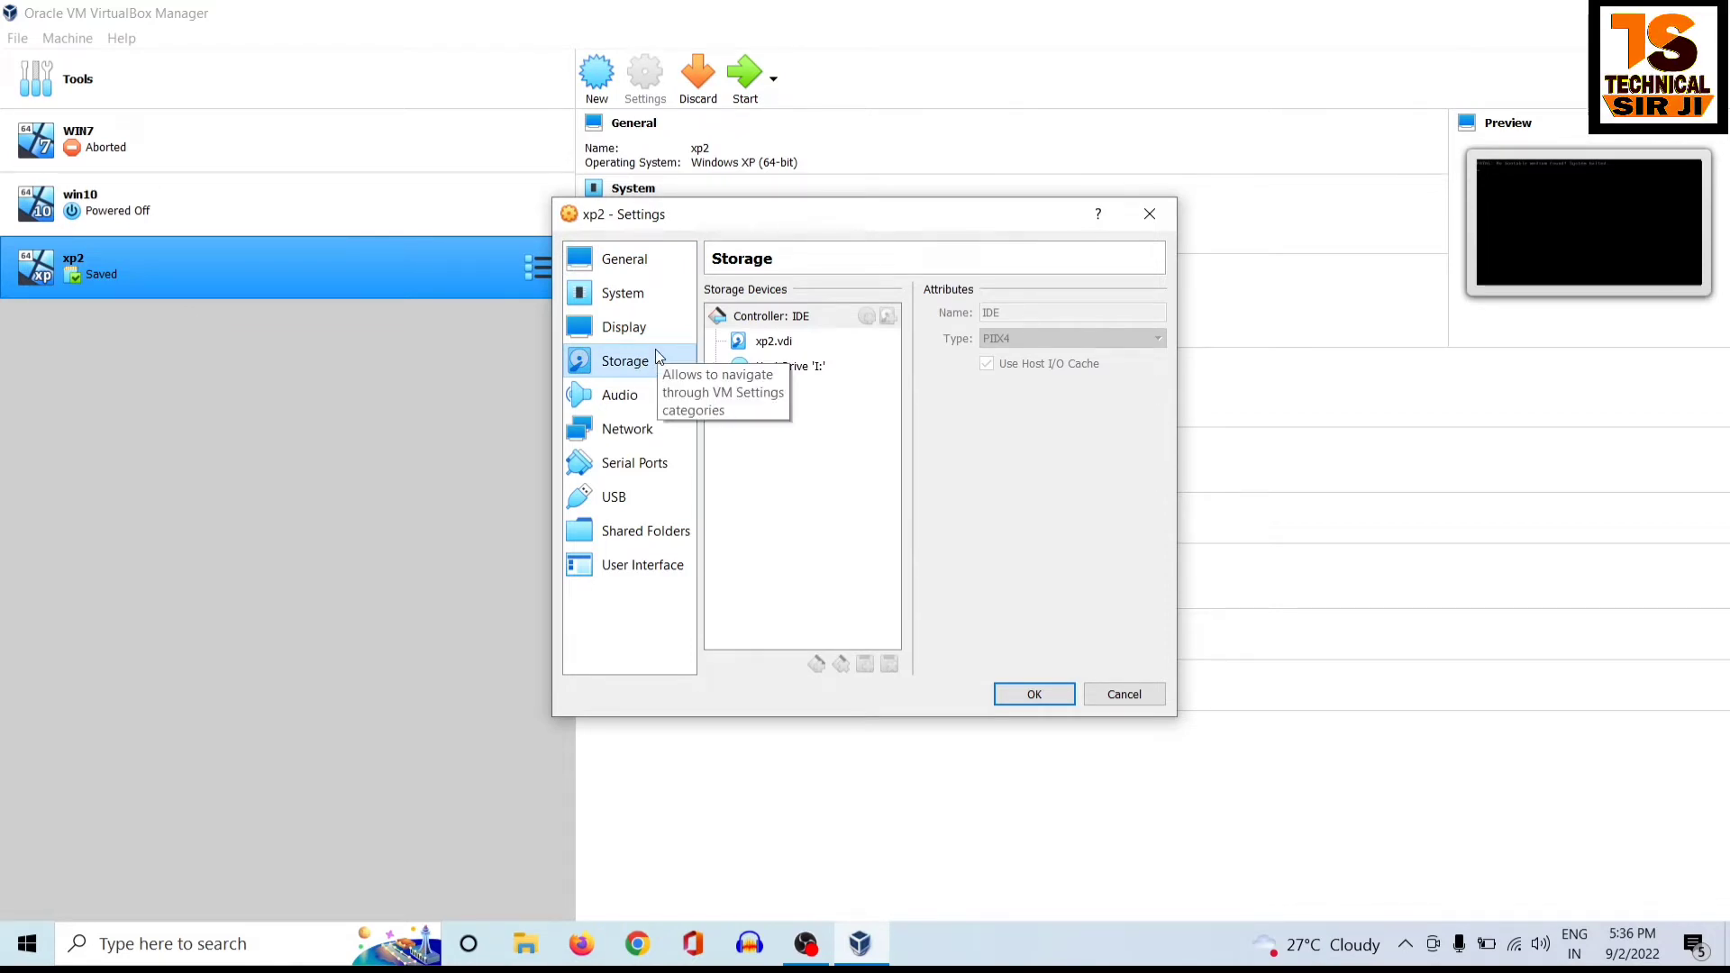
{"action": "left_click", "coordinate": [803, 369]}
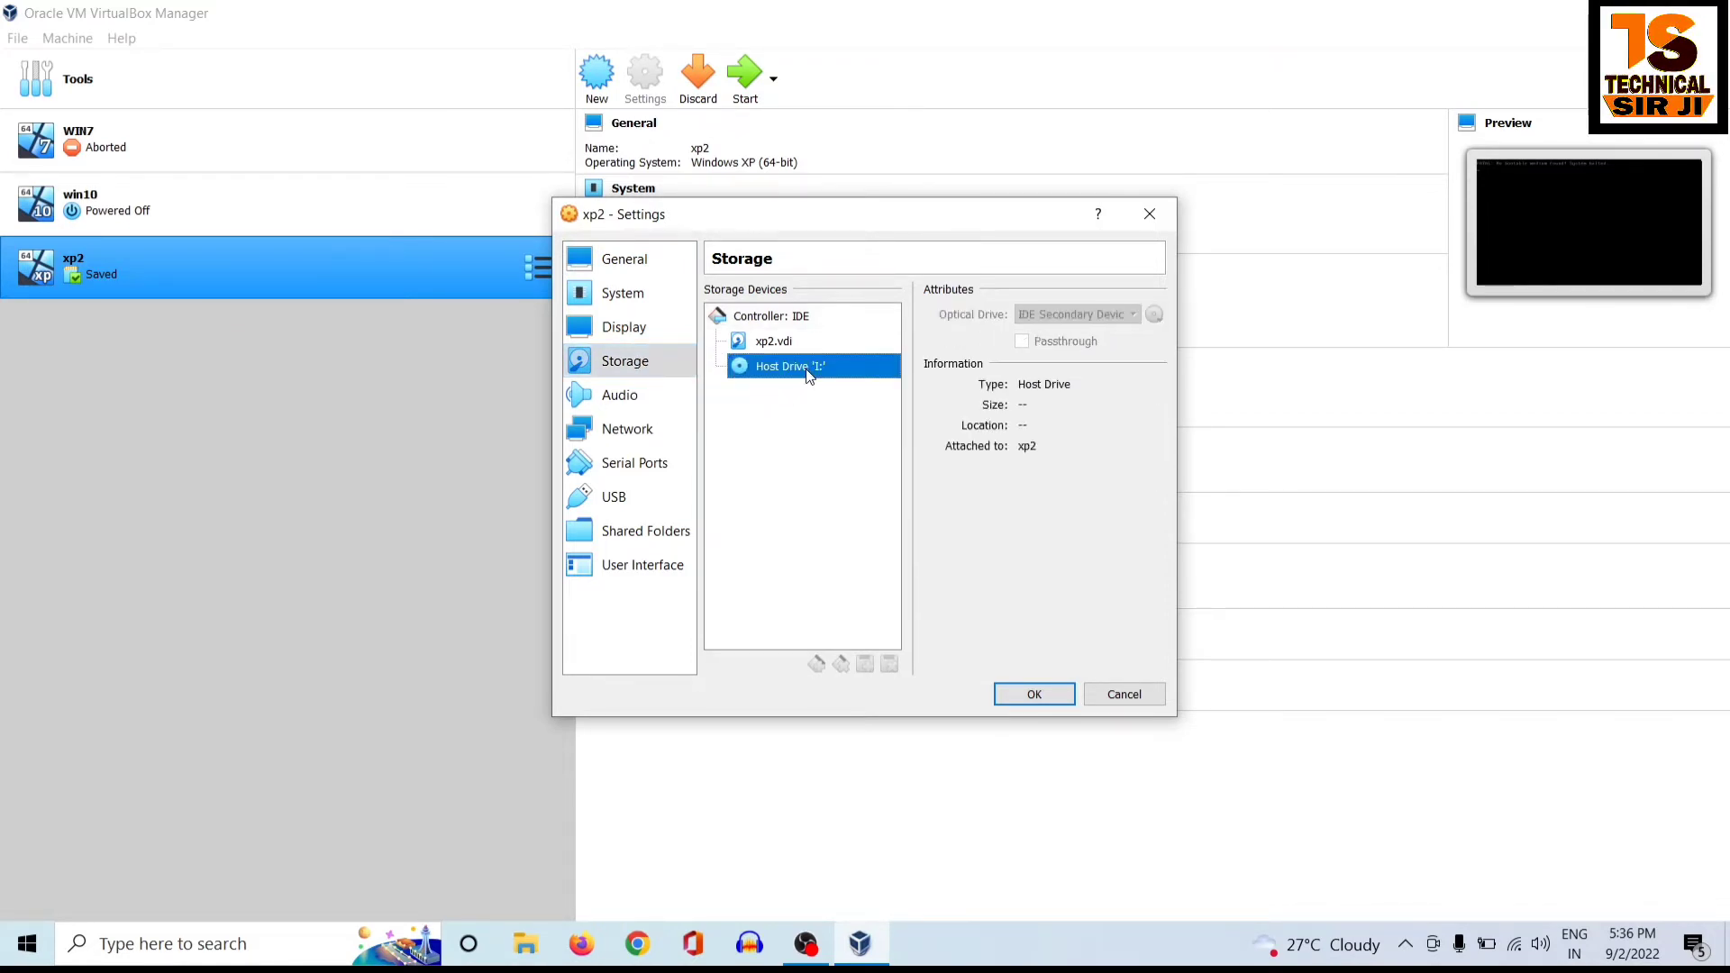
{"action": "right_click", "coordinate": [799, 370]}
{"action": "left_click", "coordinate": [764, 345]}
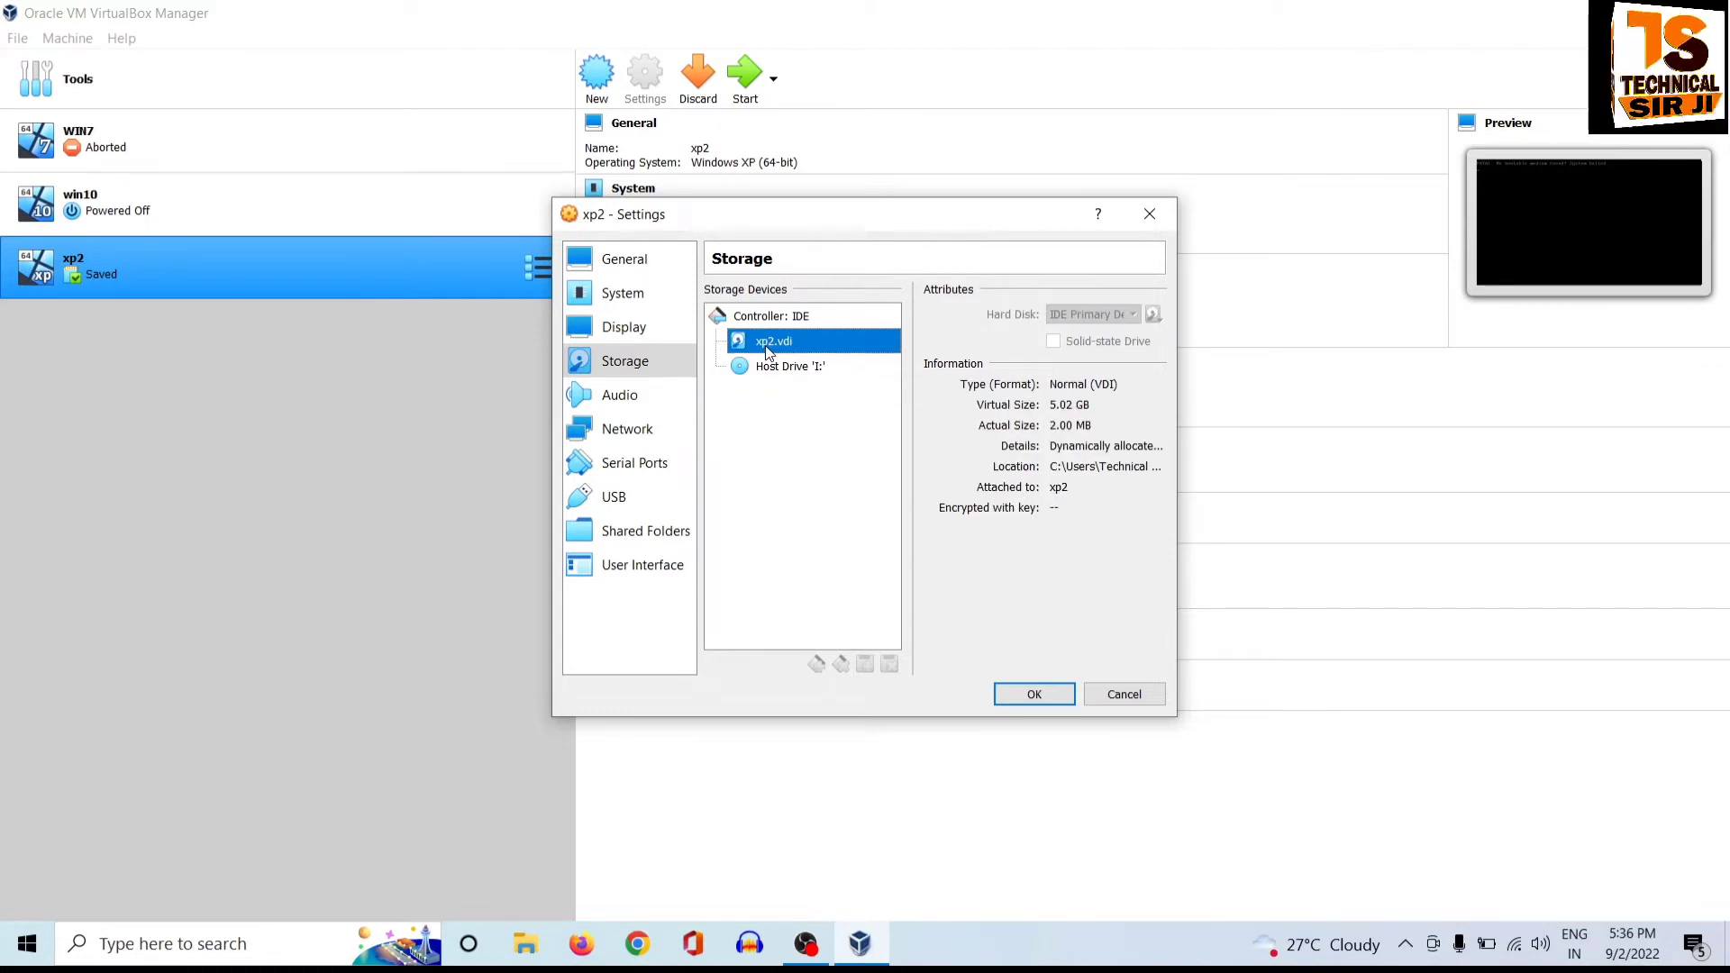
{"action": "right_click", "coordinate": [764, 344]}
{"action": "right_click", "coordinate": [771, 308]}
{"action": "left_click", "coordinate": [749, 371]}
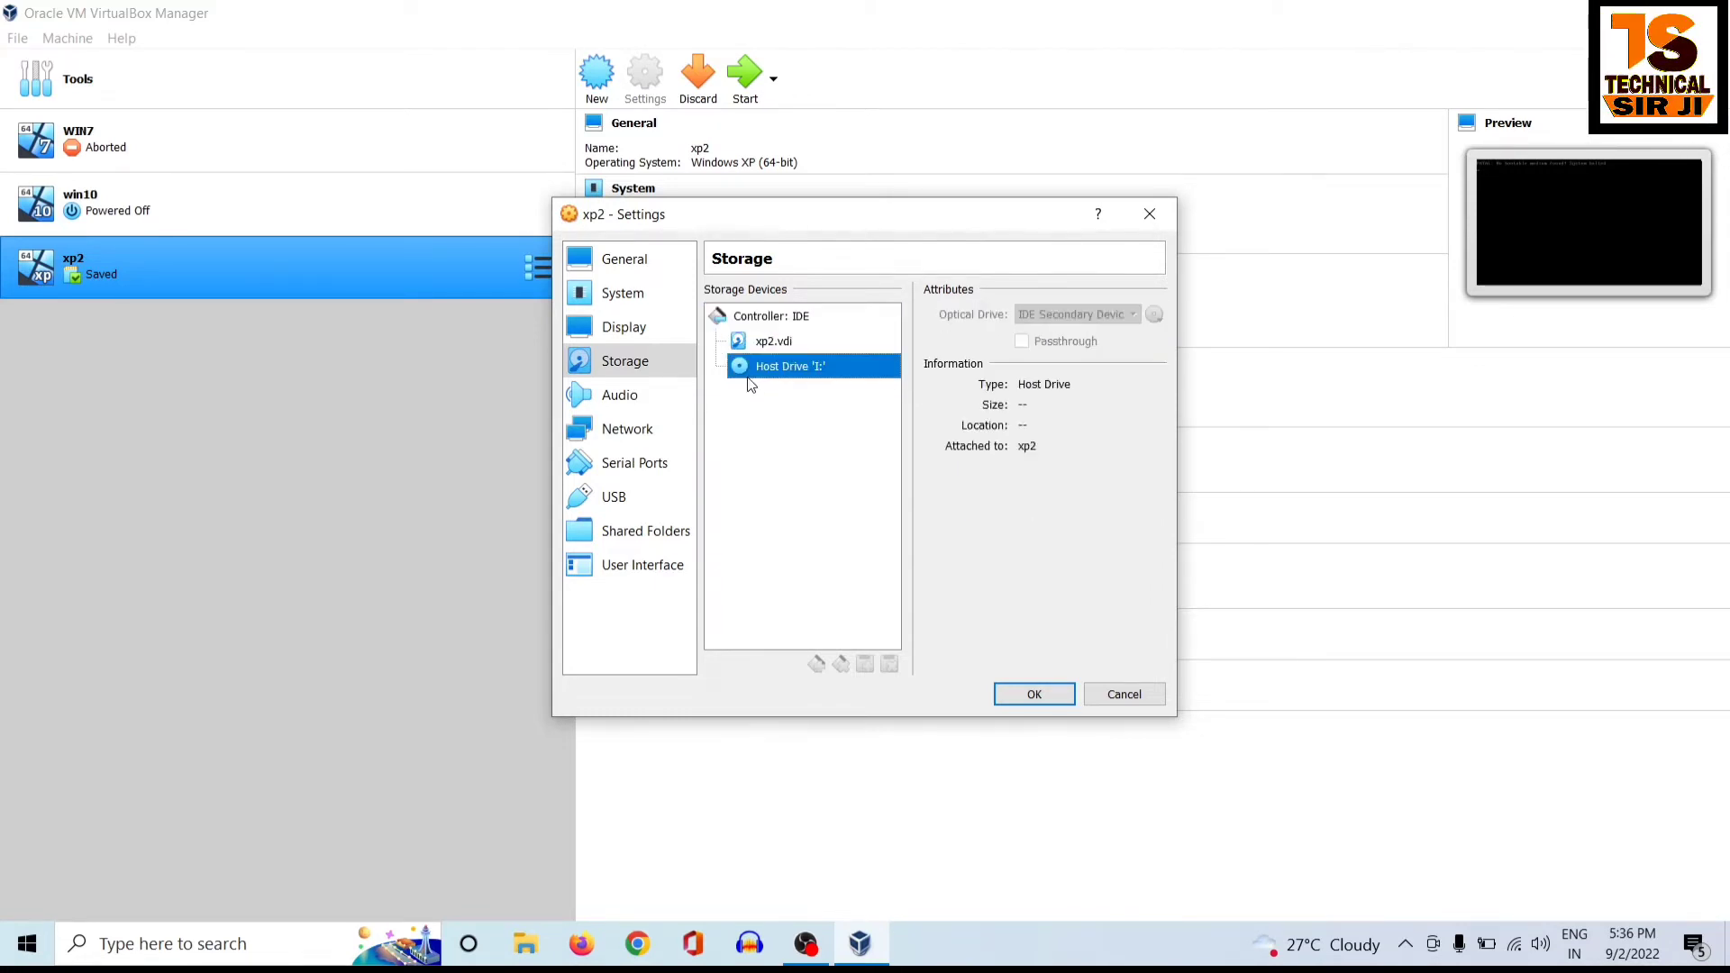
{"action": "left_click", "coordinate": [1138, 218]}
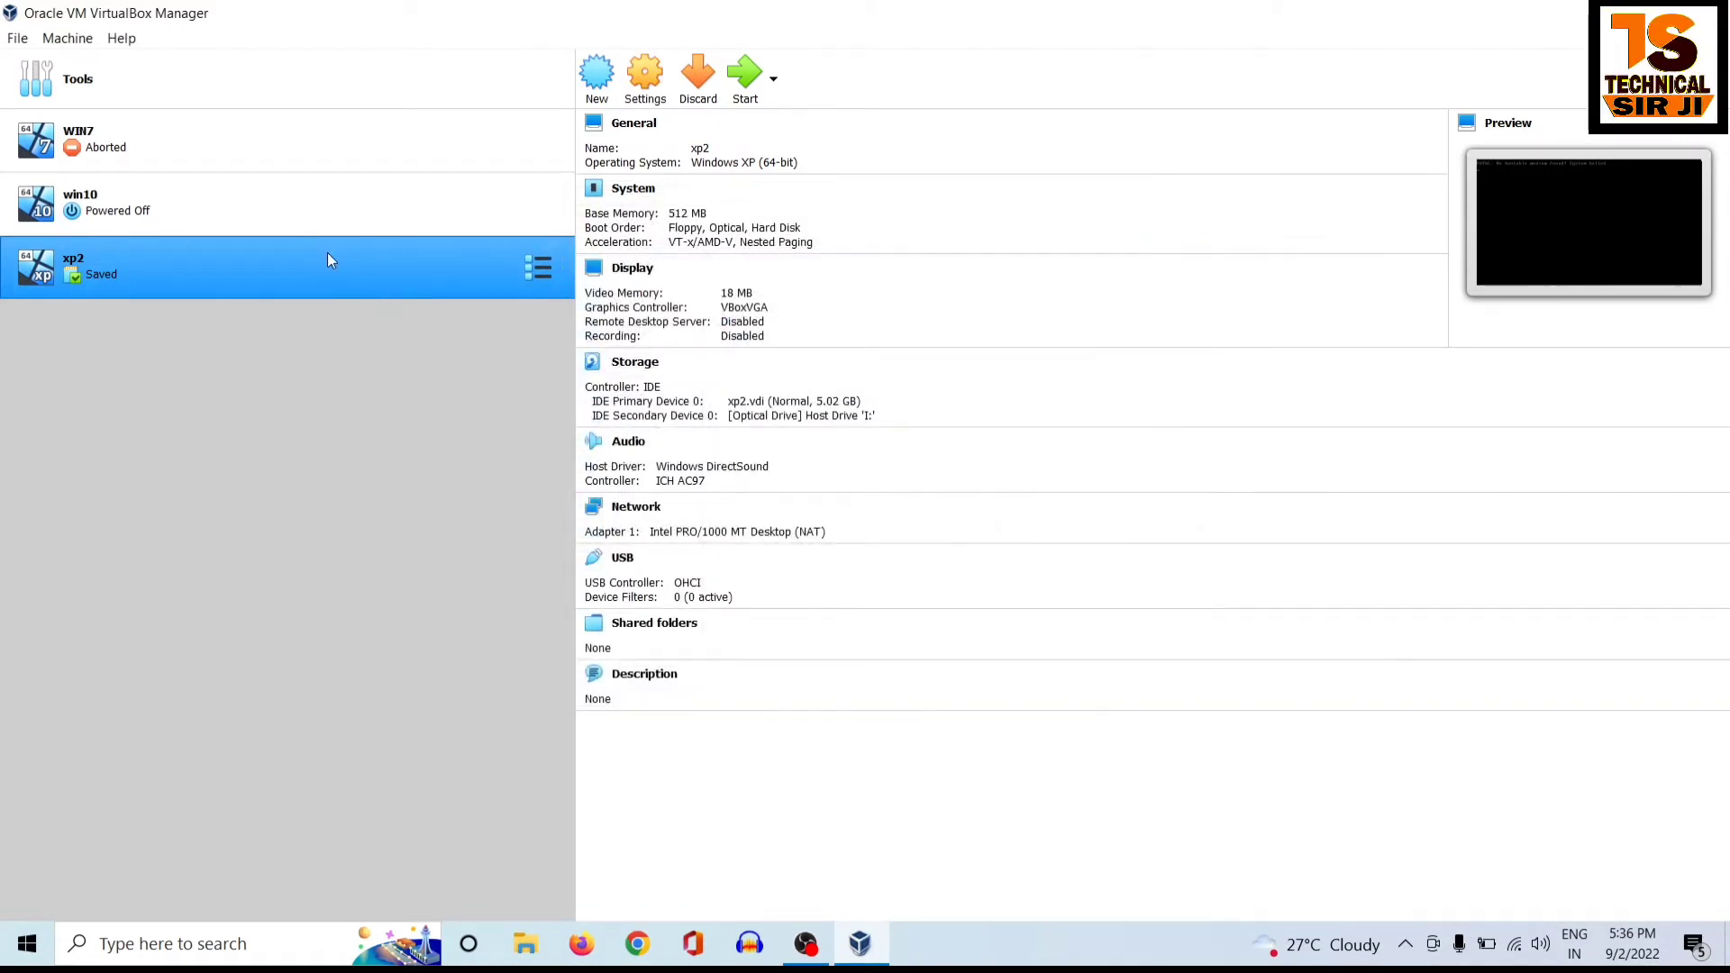
- Recheck the IDE controller and its attached disk and optical drive in xp2's storage settings, and close the settings
{"action": "left_click", "coordinate": [657, 81]}
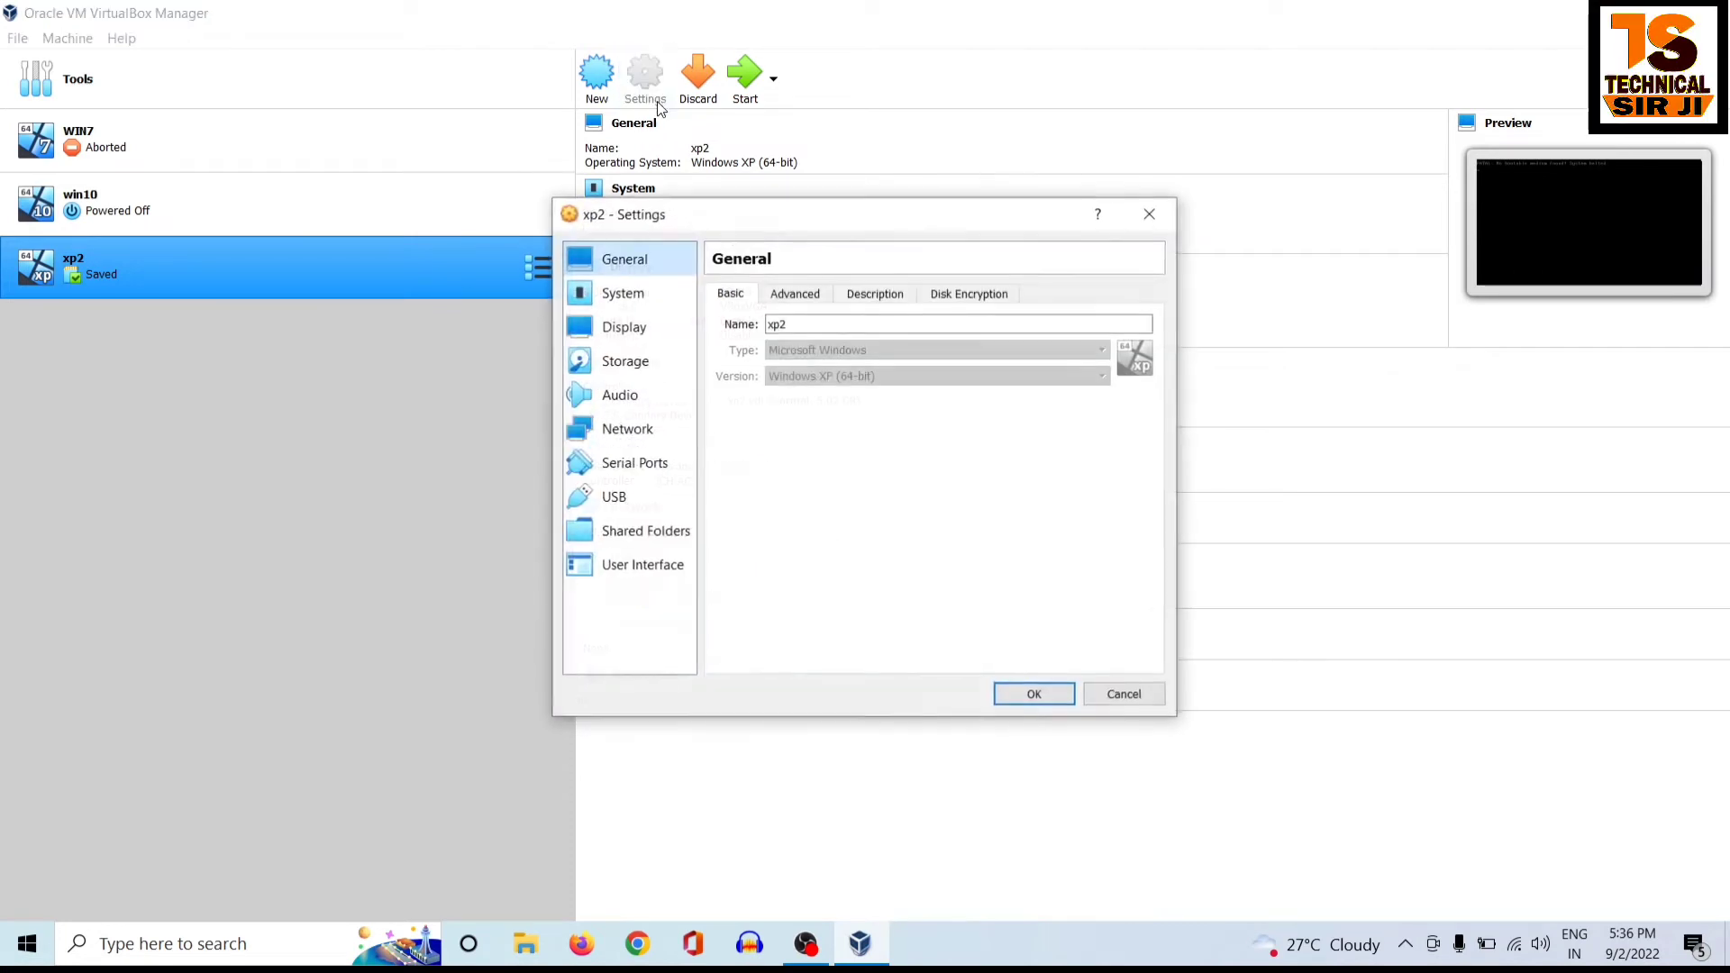
{"action": "left_click", "coordinate": [625, 362]}
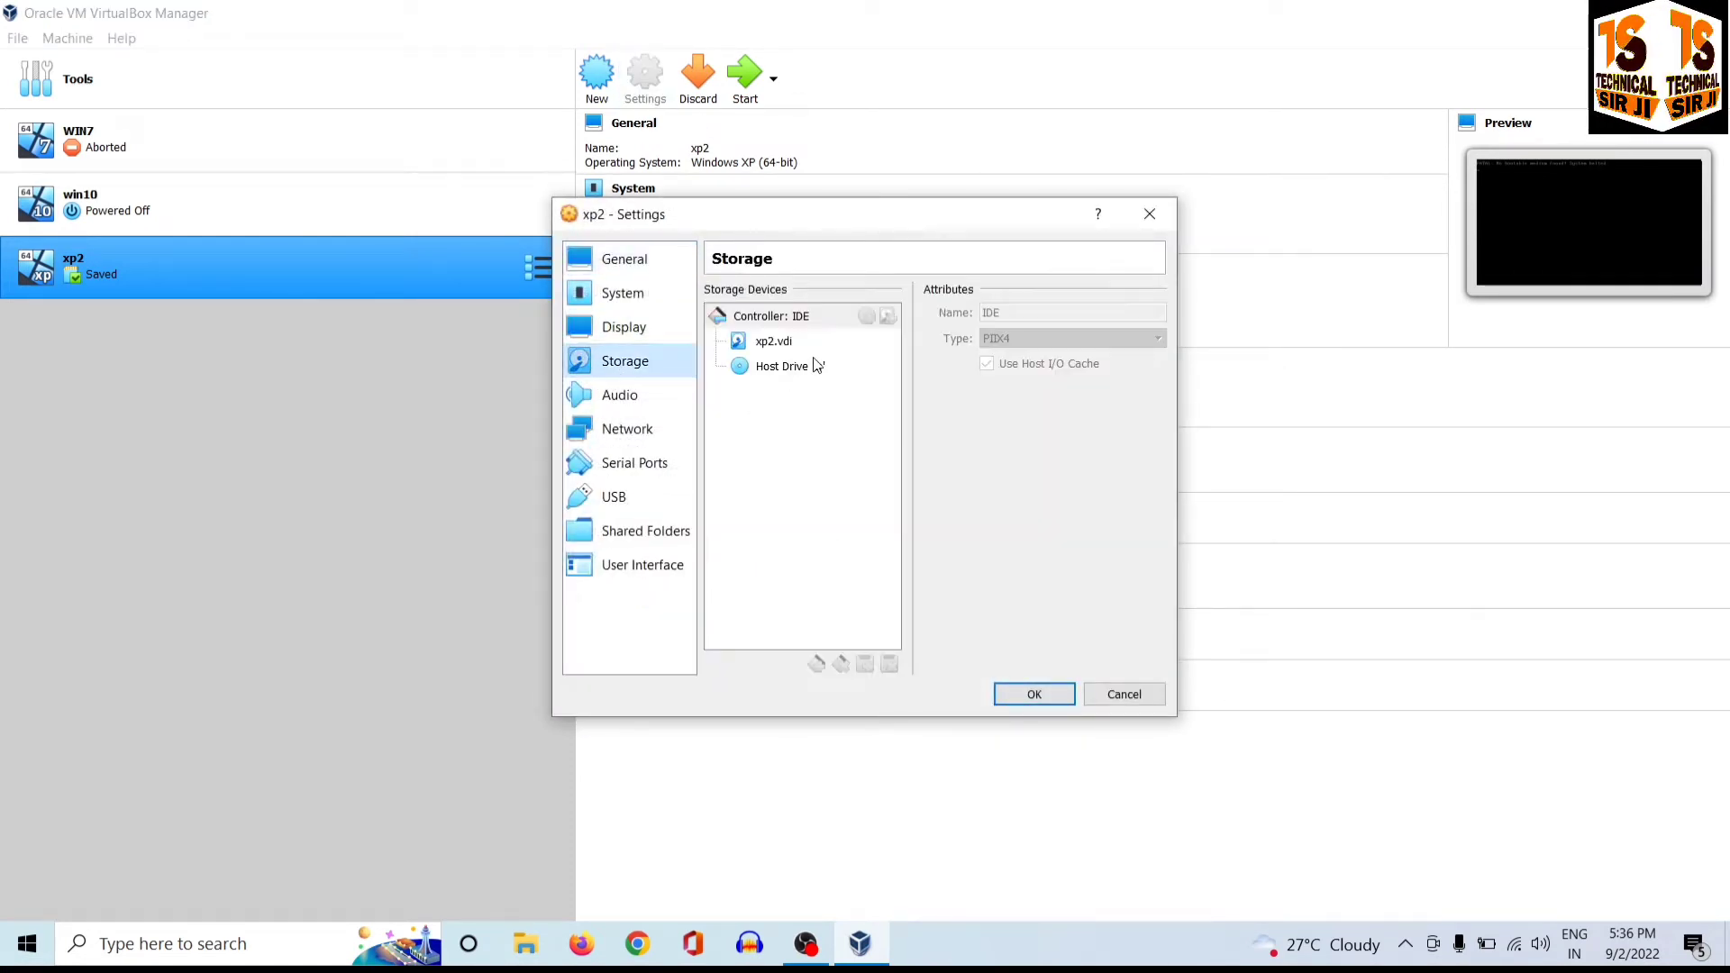
{"action": "left_click", "coordinate": [809, 356]}
{"action": "left_click", "coordinate": [744, 338]}
{"action": "left_click", "coordinate": [746, 317]}
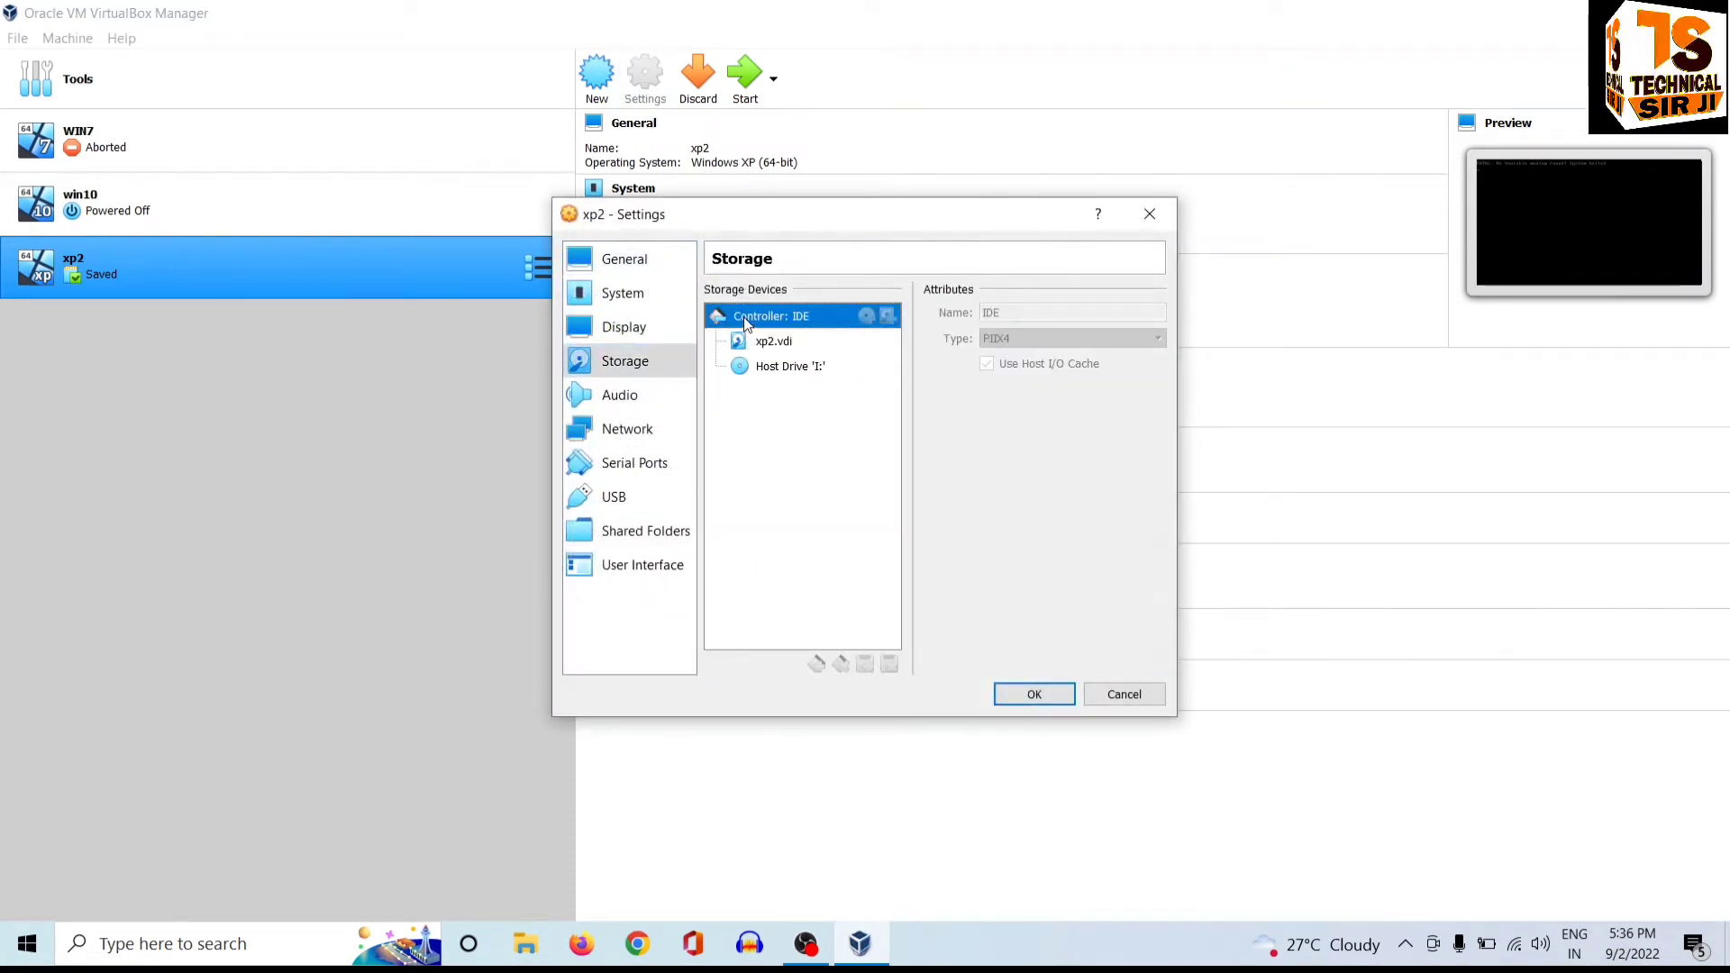
{"action": "right_click", "coordinate": [746, 324]}
{"action": "key", "text": "Escape"}
{"action": "left_click", "coordinate": [773, 343]}
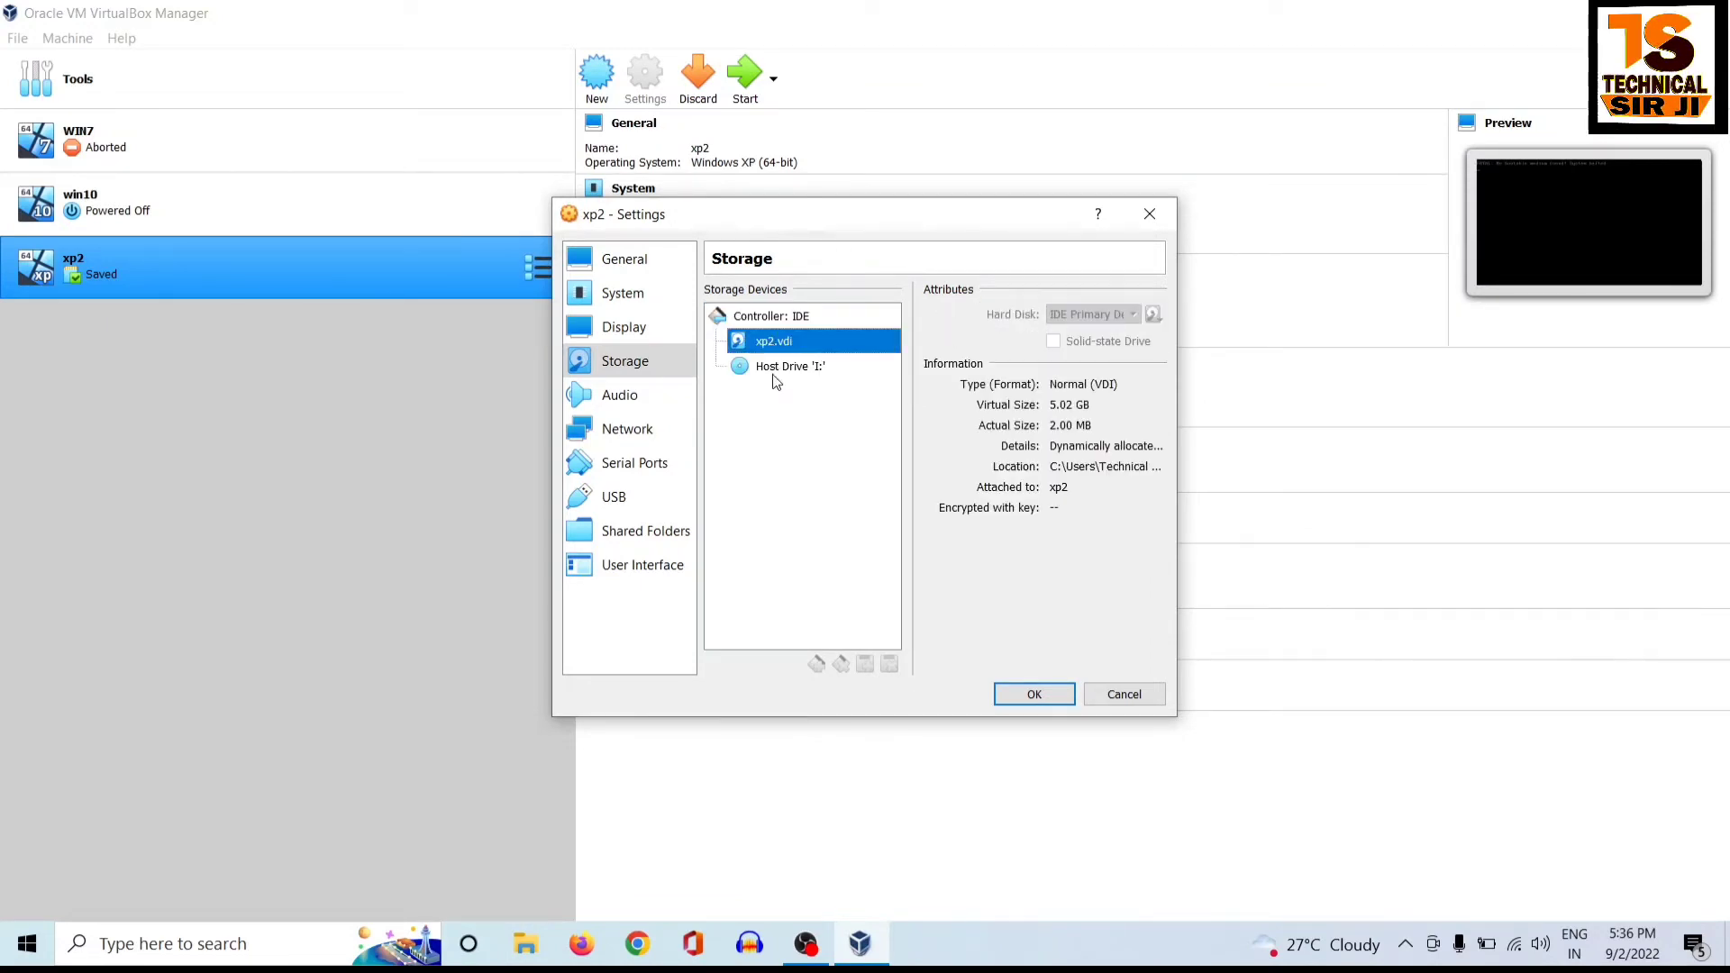
{"action": "left_click", "coordinate": [777, 368]}
{"action": "left_click", "coordinate": [770, 312]}
{"action": "left_click", "coordinate": [1150, 215]}
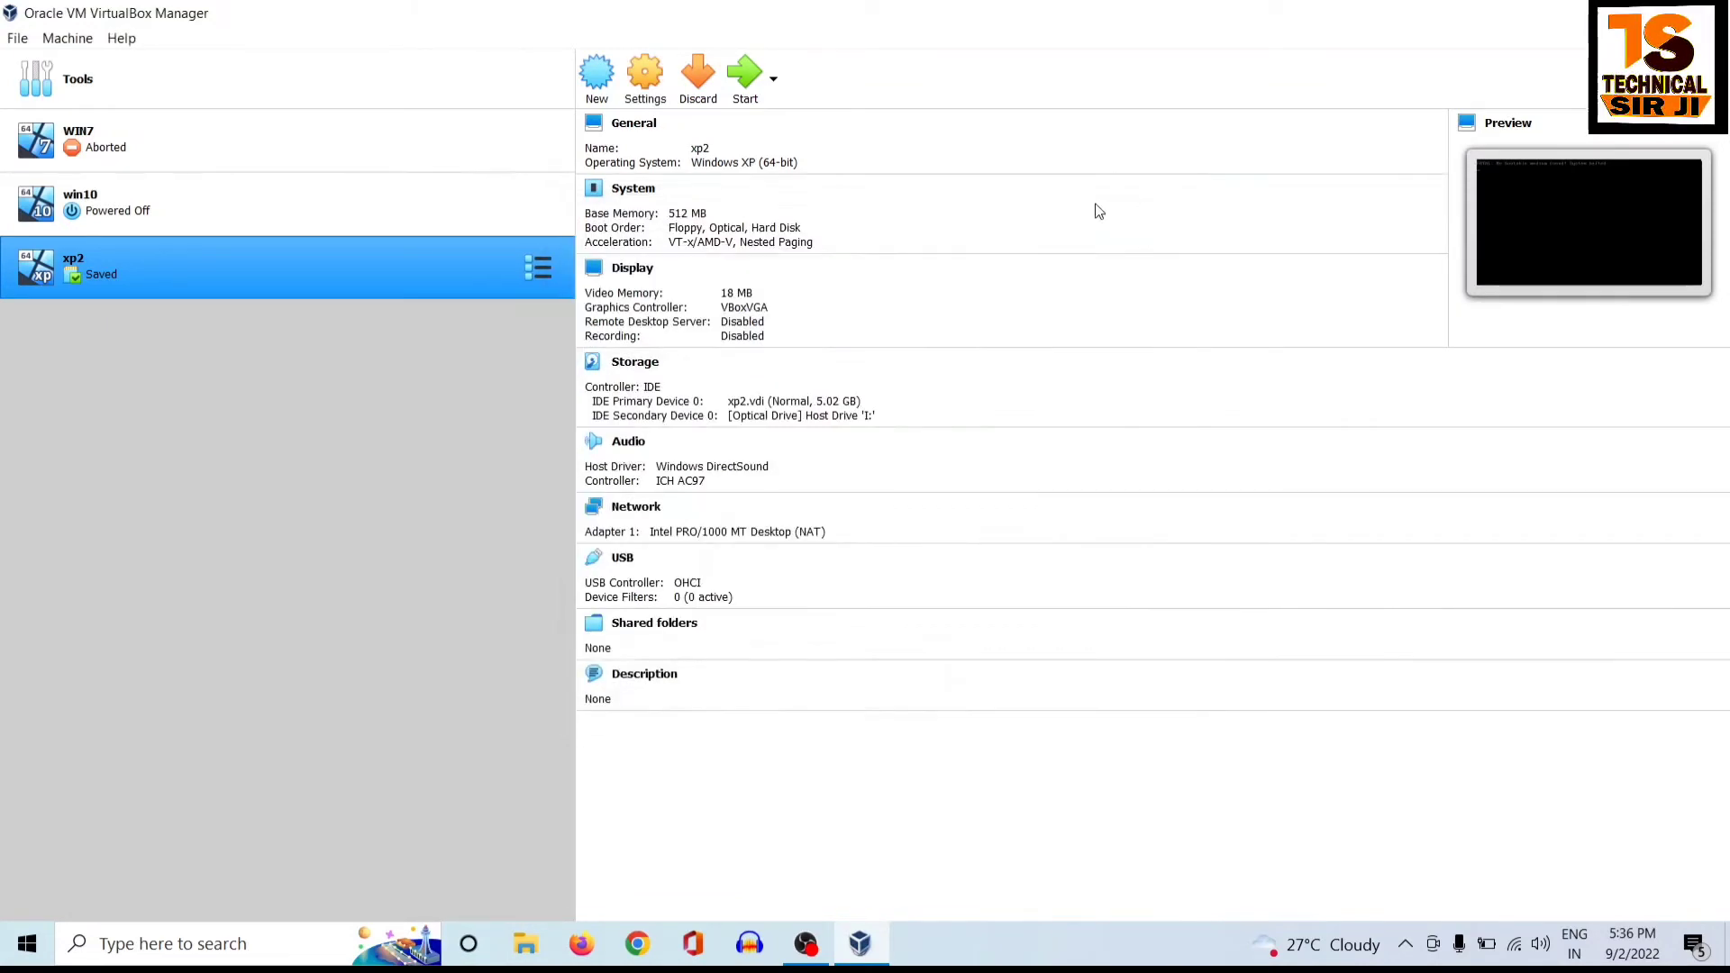
- Remove the xp2 virtual machine and delete all its files
{"action": "right_click", "coordinate": [248, 273]}
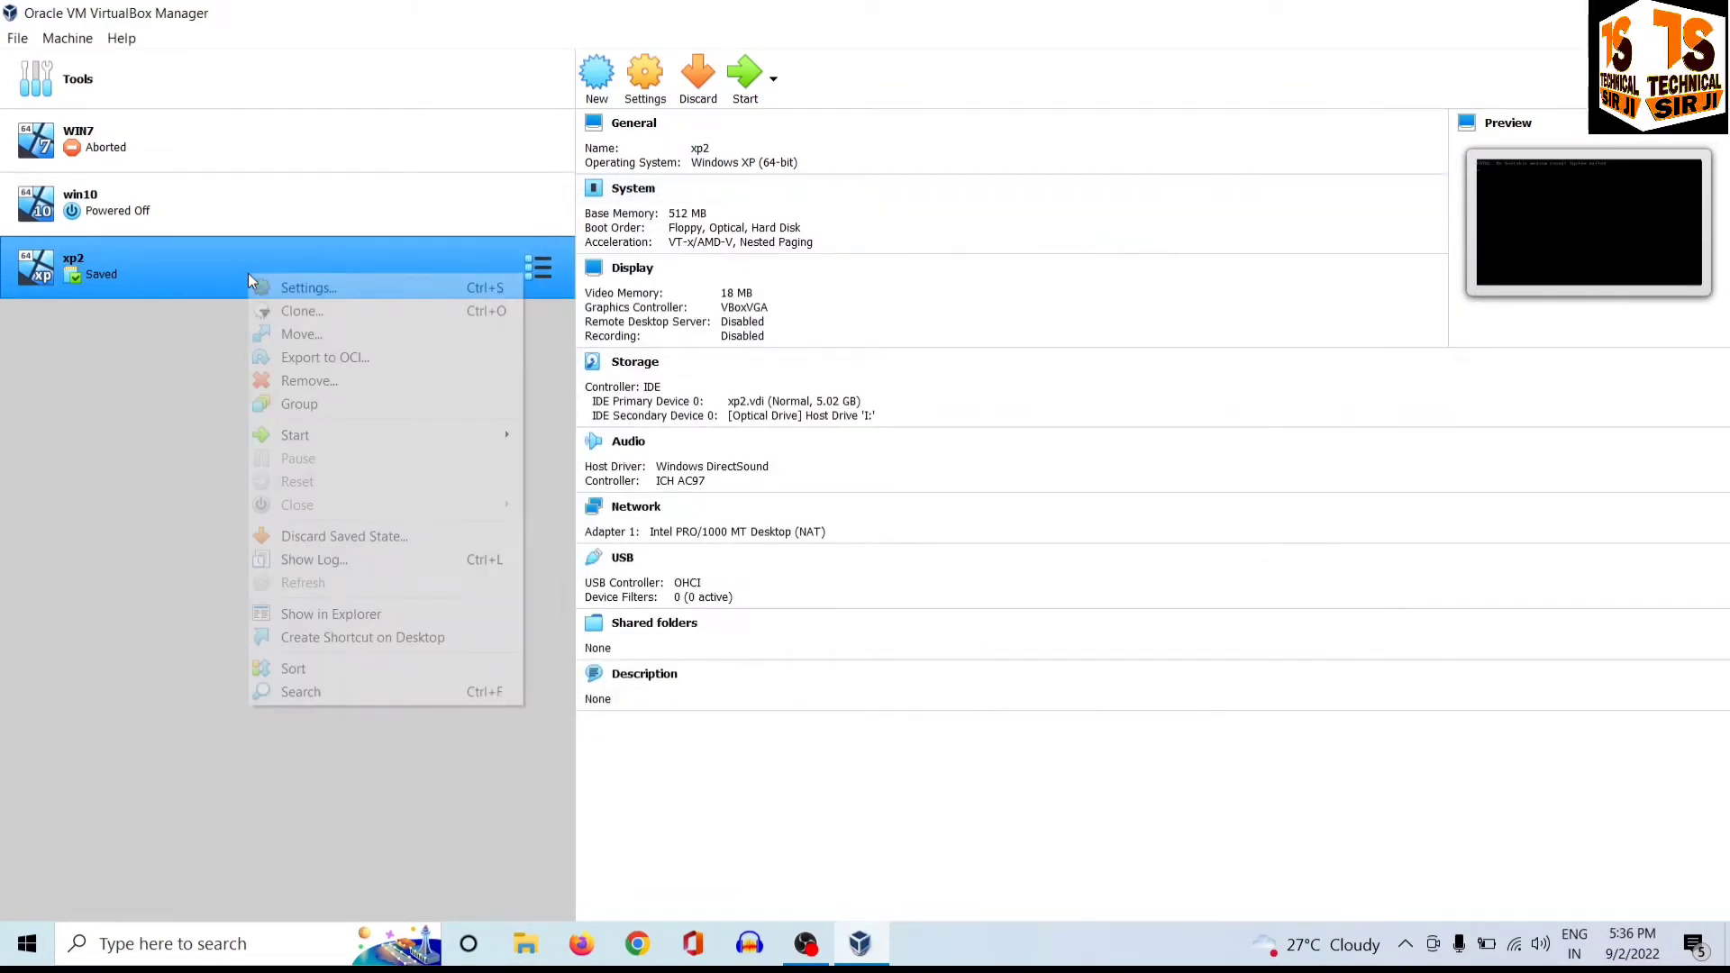
{"action": "left_click", "coordinate": [322, 381]}
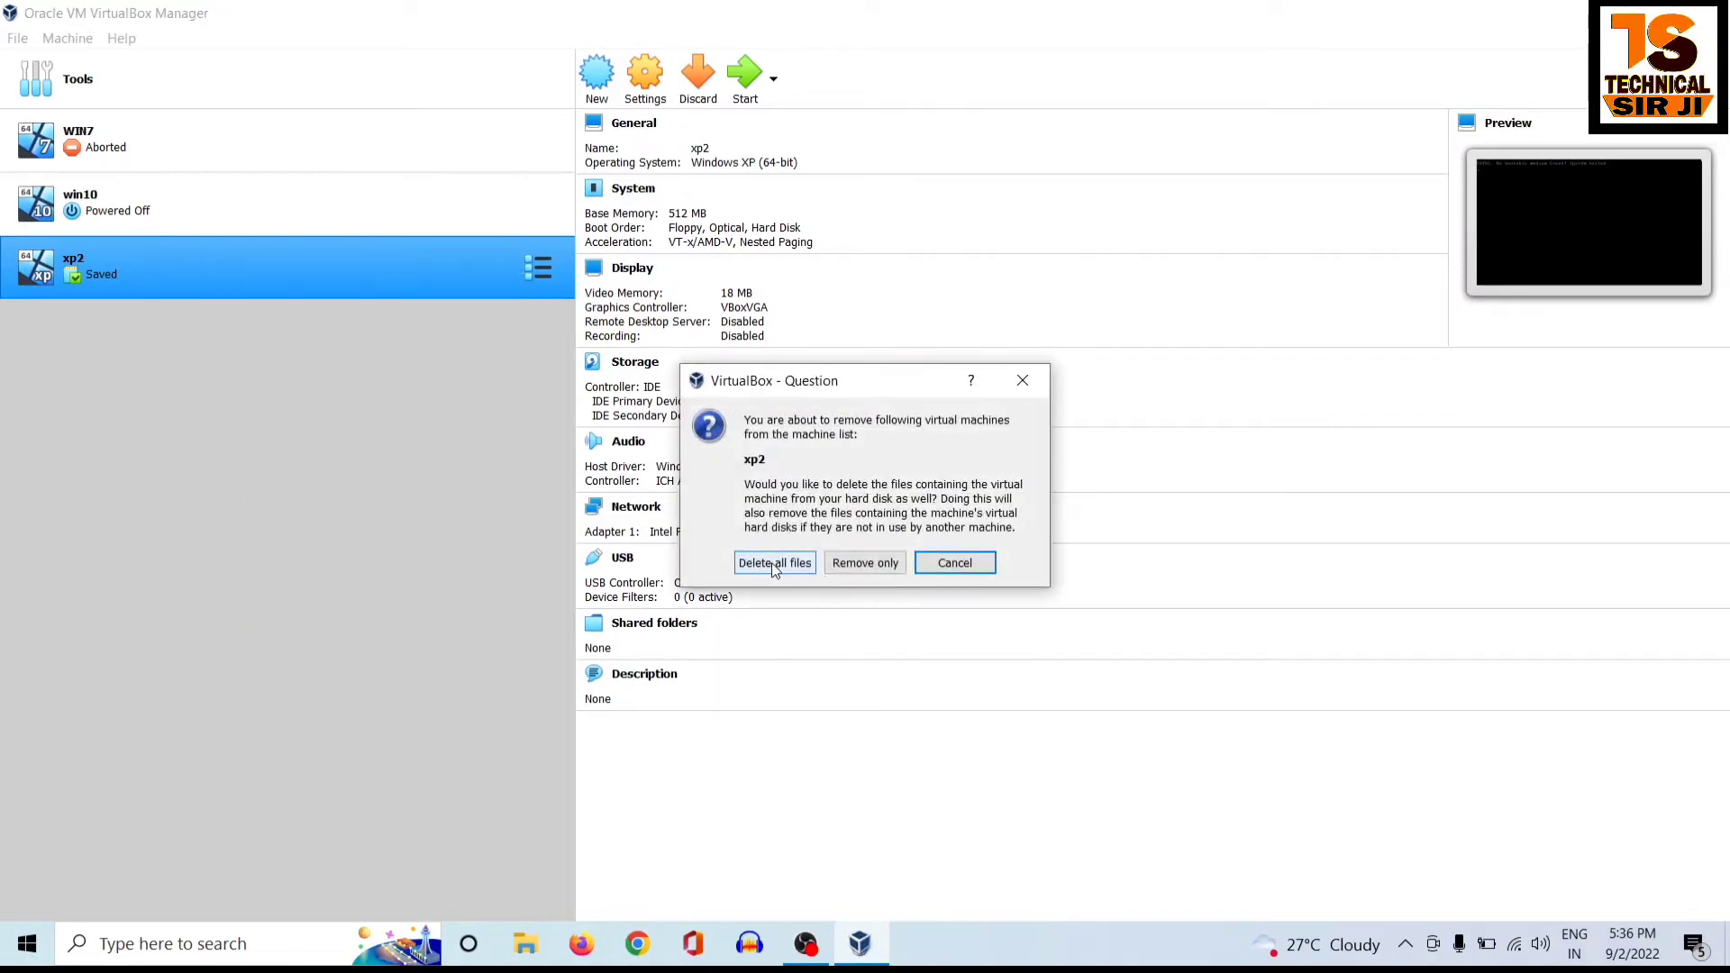
{"action": "left_click", "coordinate": [773, 563]}
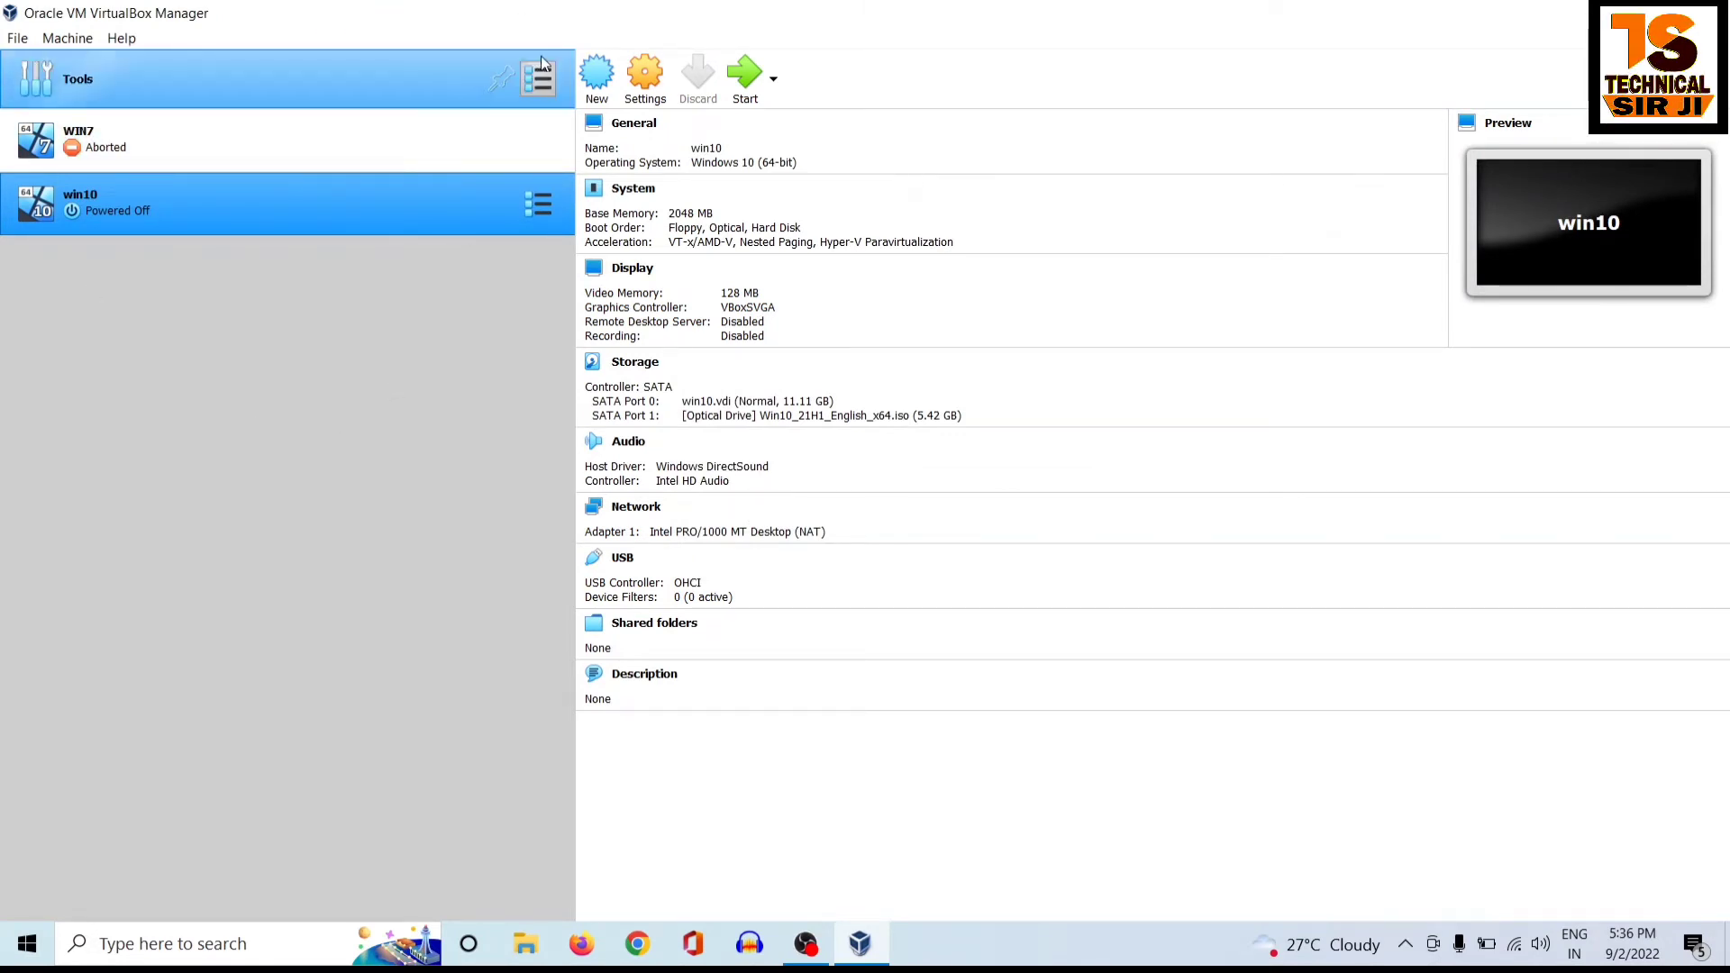
- Set up a new virtual machine named xp2 with version Windows XP (64-bit) and 512 MB of memory
{"action": "left_click", "coordinate": [596, 83]}
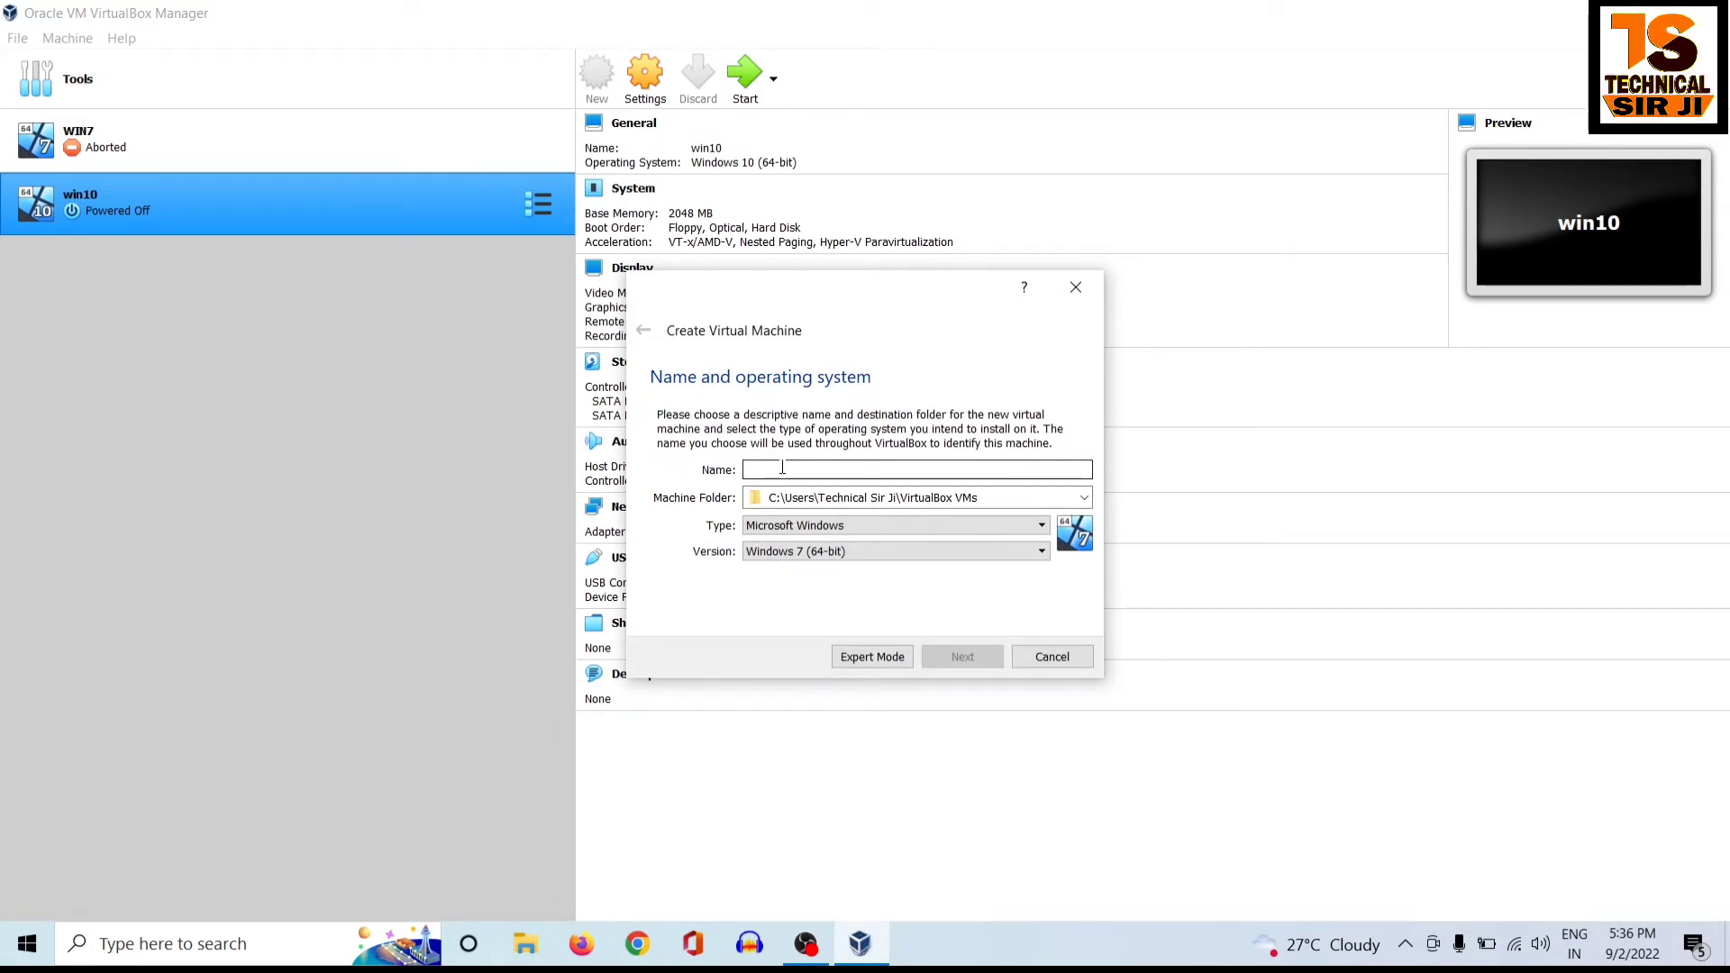
{"action": "type", "text": "xp2"}
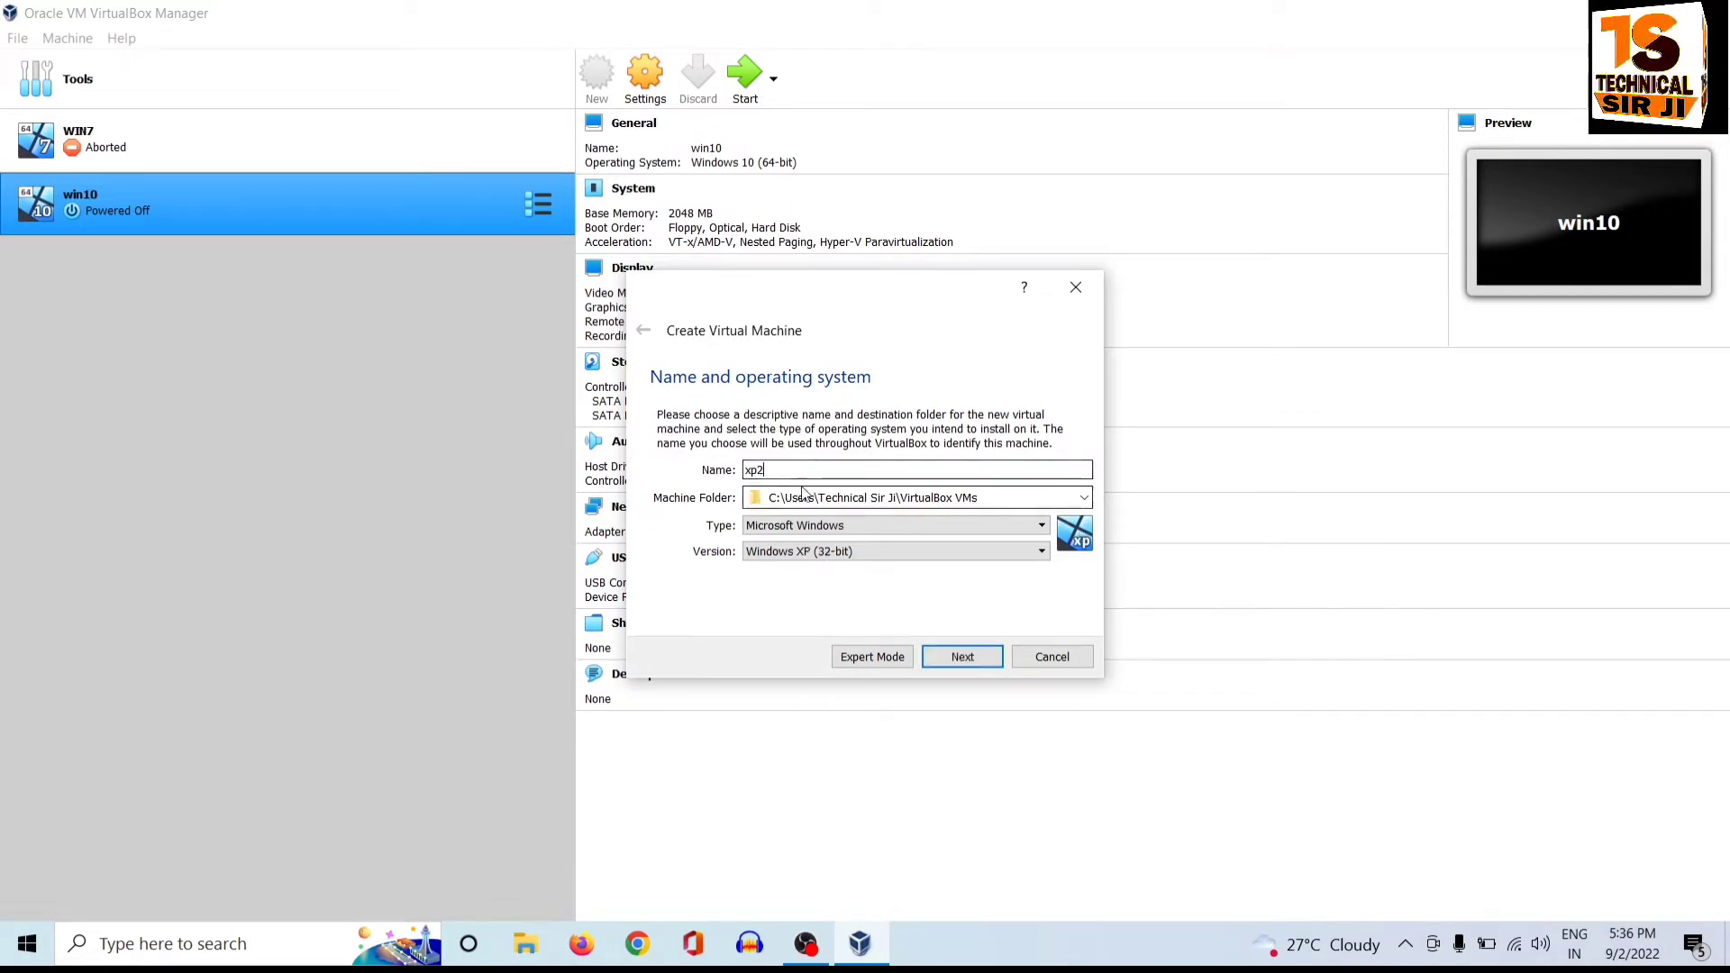
{"action": "left_click", "coordinate": [802, 553]}
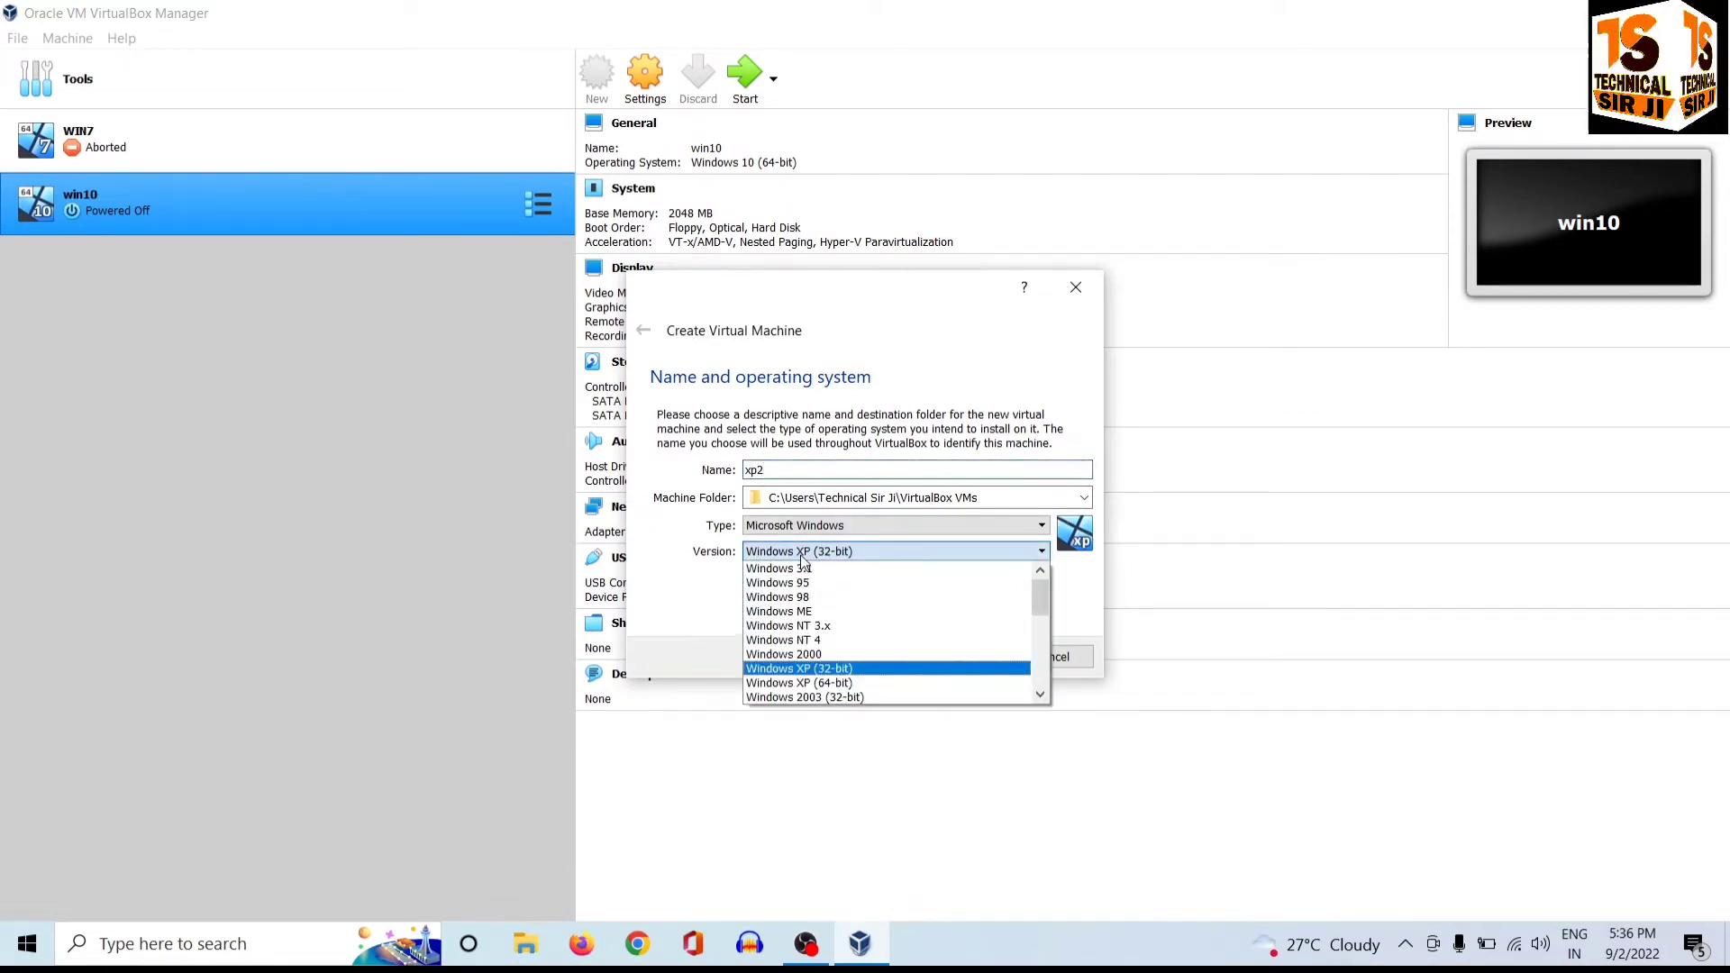
{"action": "left_click", "coordinate": [823, 685]}
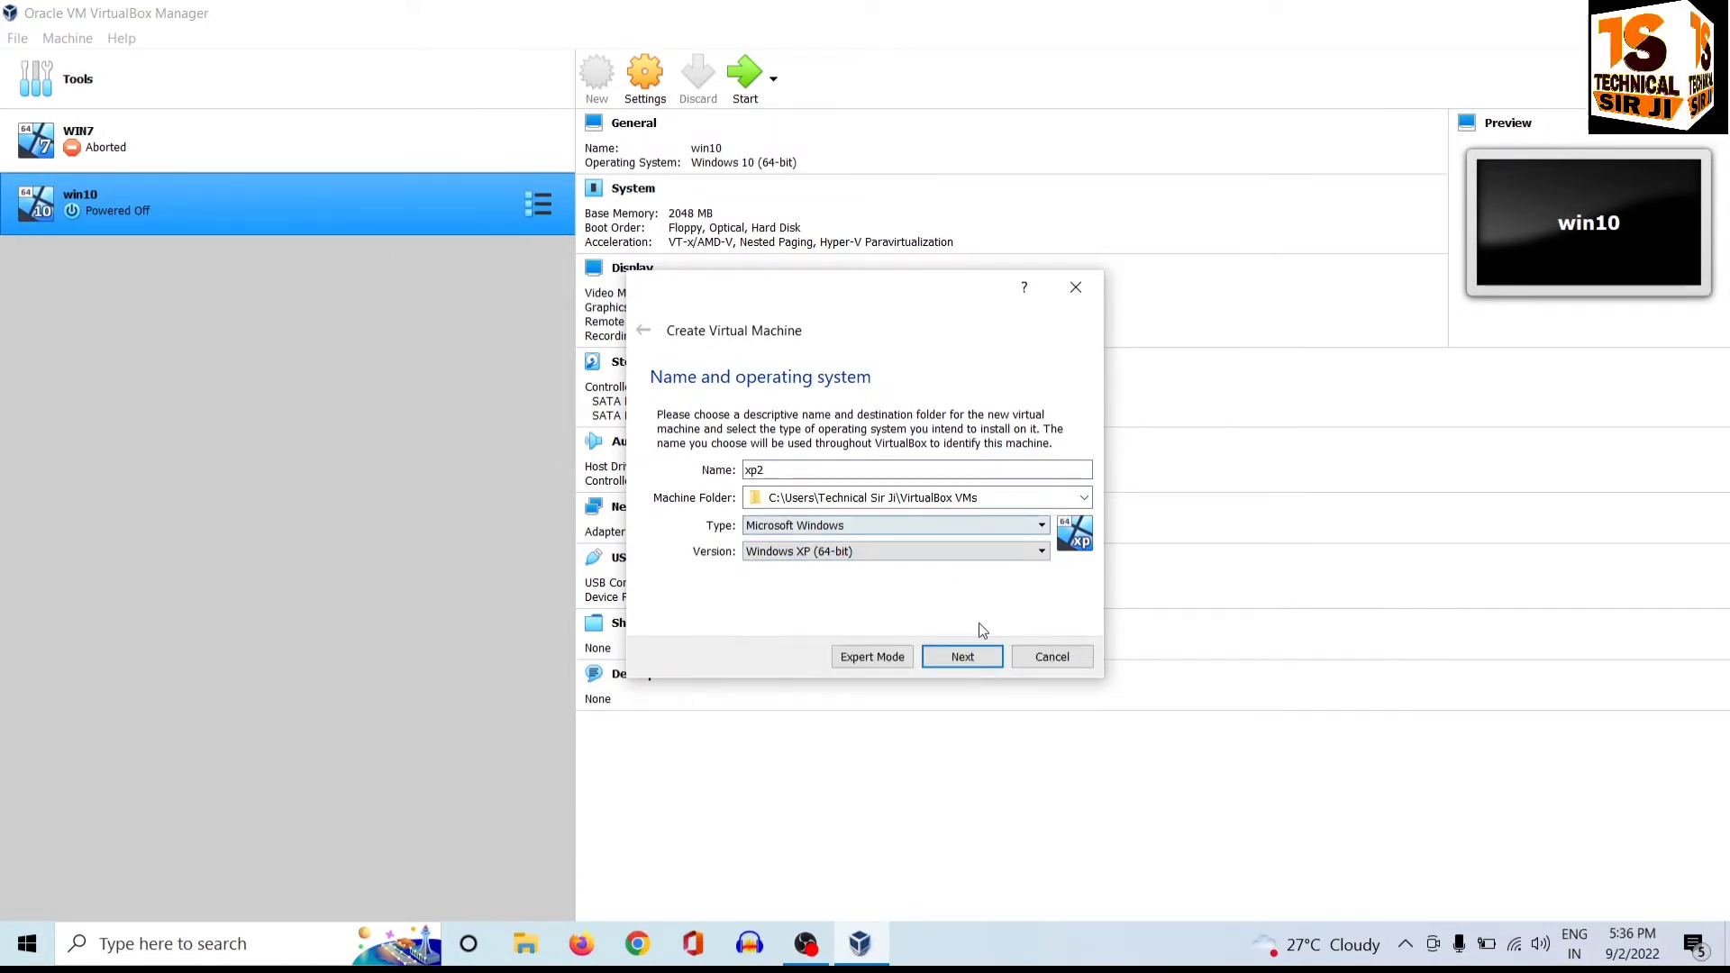
{"action": "left_click", "coordinate": [947, 663]}
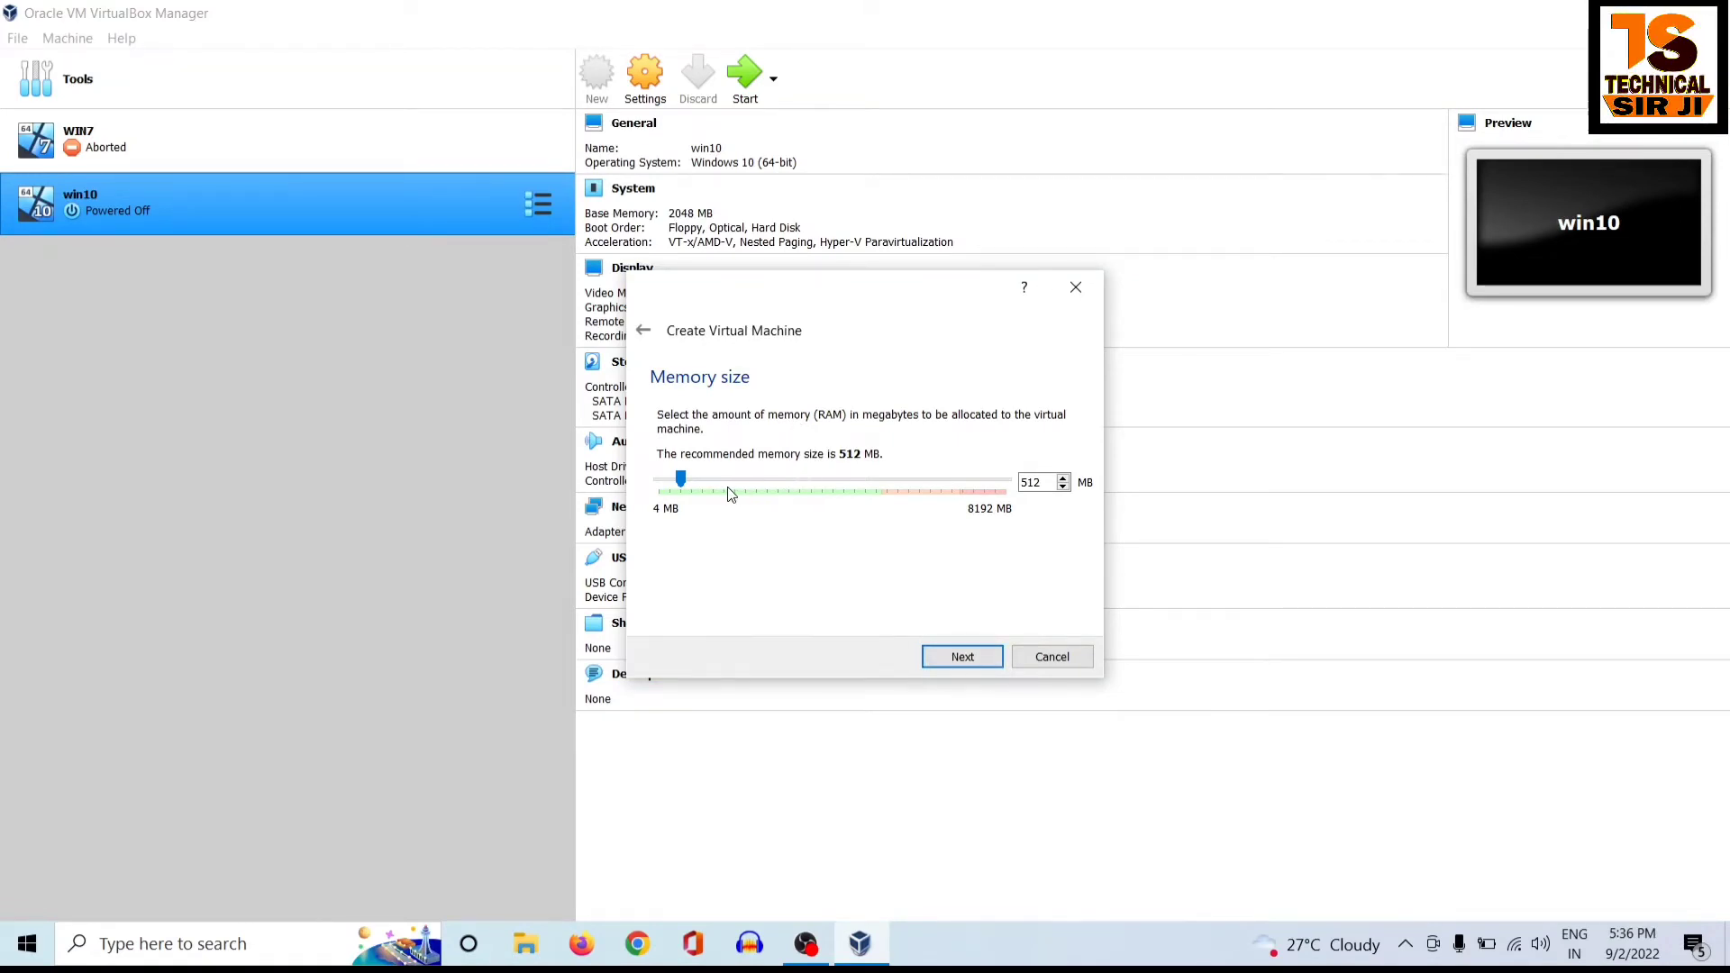
{"action": "left_click", "coordinate": [974, 656]}
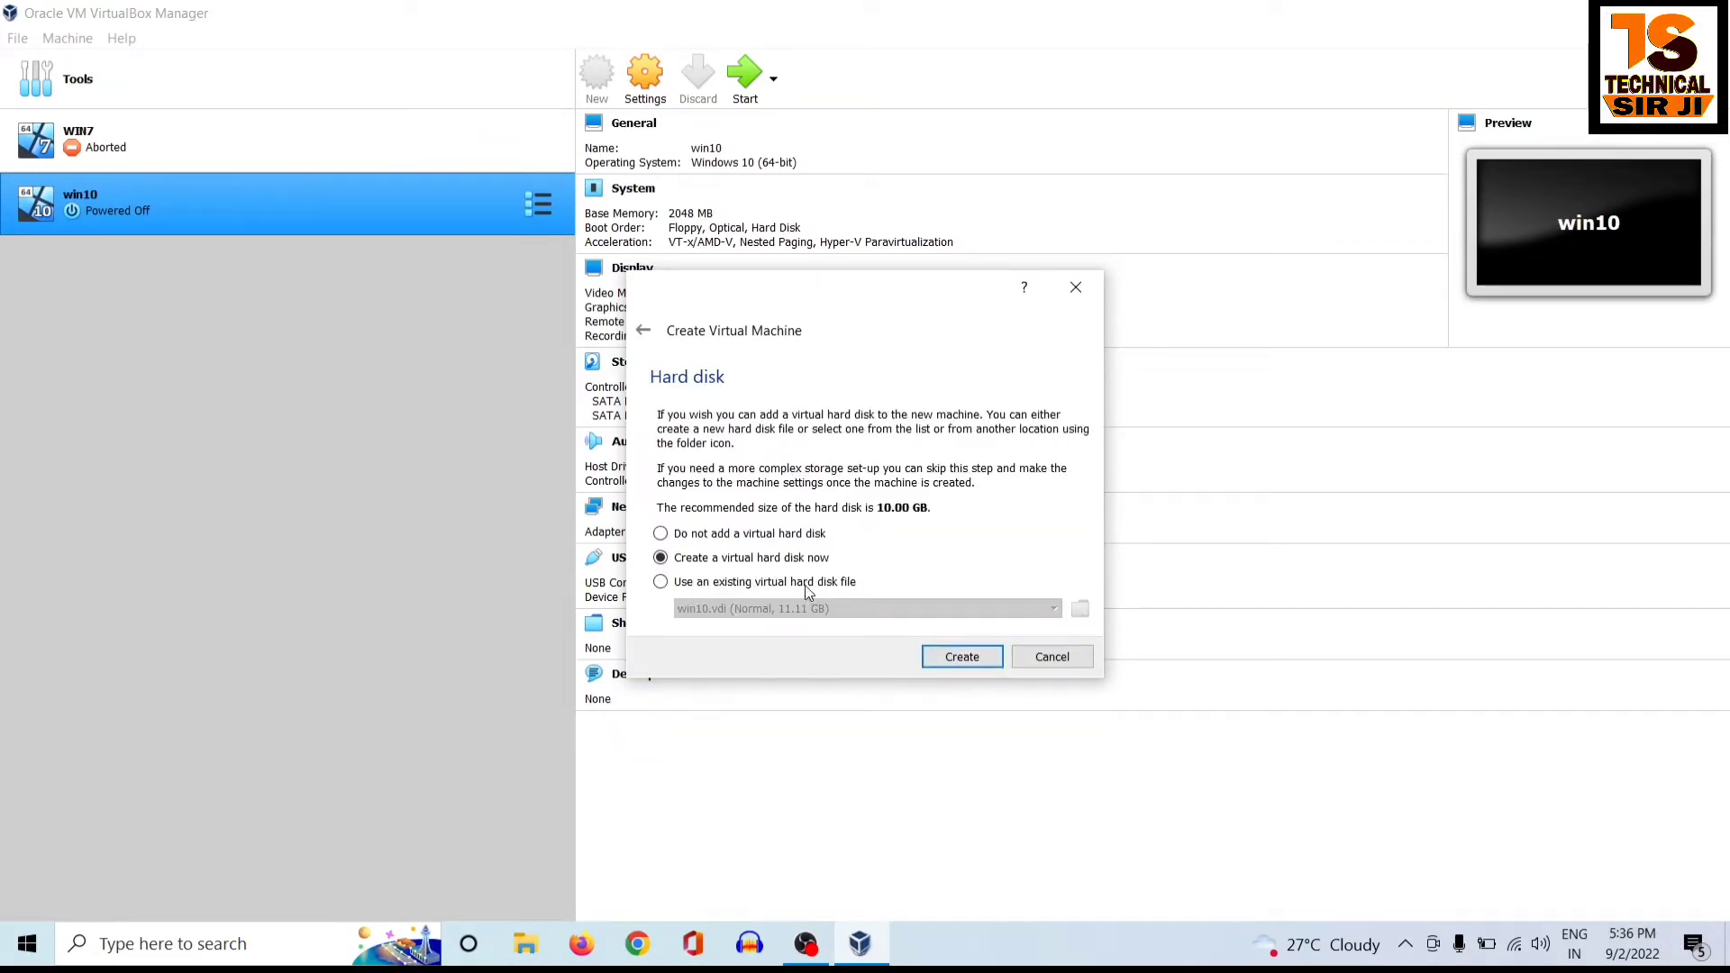
- Create a new VDI virtual hard disk of 5.89 GB for the xp2 machine
{"action": "left_click", "coordinate": [984, 658]}
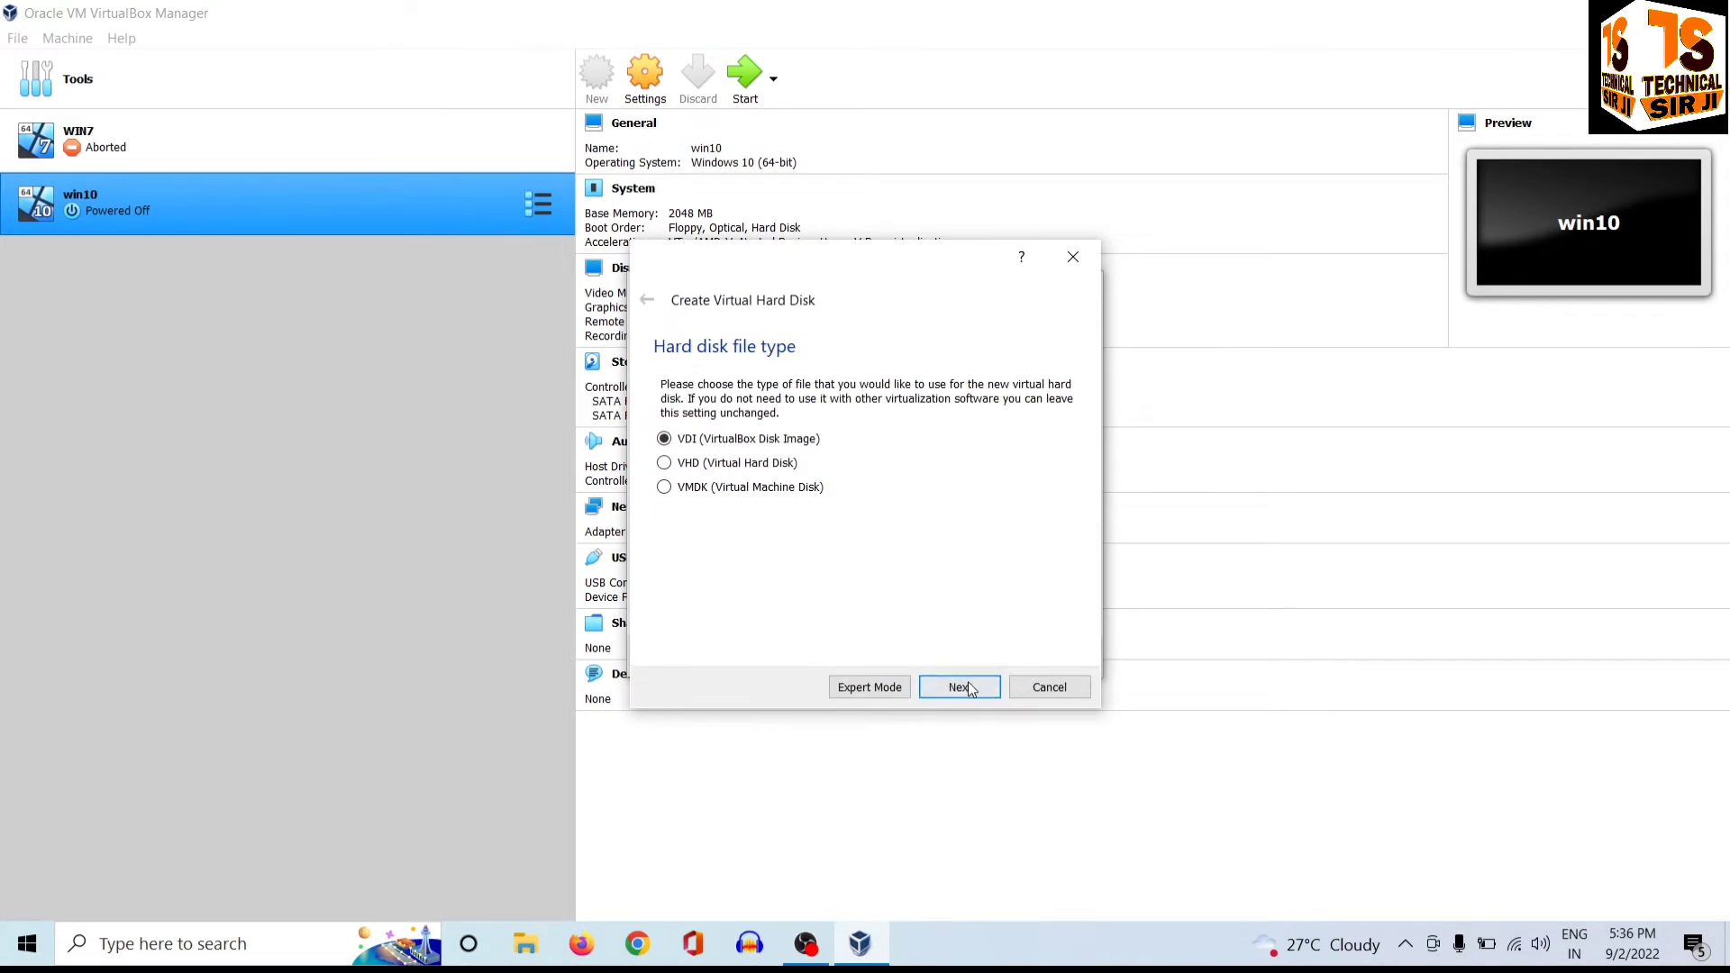
{"action": "left_click", "coordinate": [967, 684]}
{"action": "left_click", "coordinate": [961, 687]}
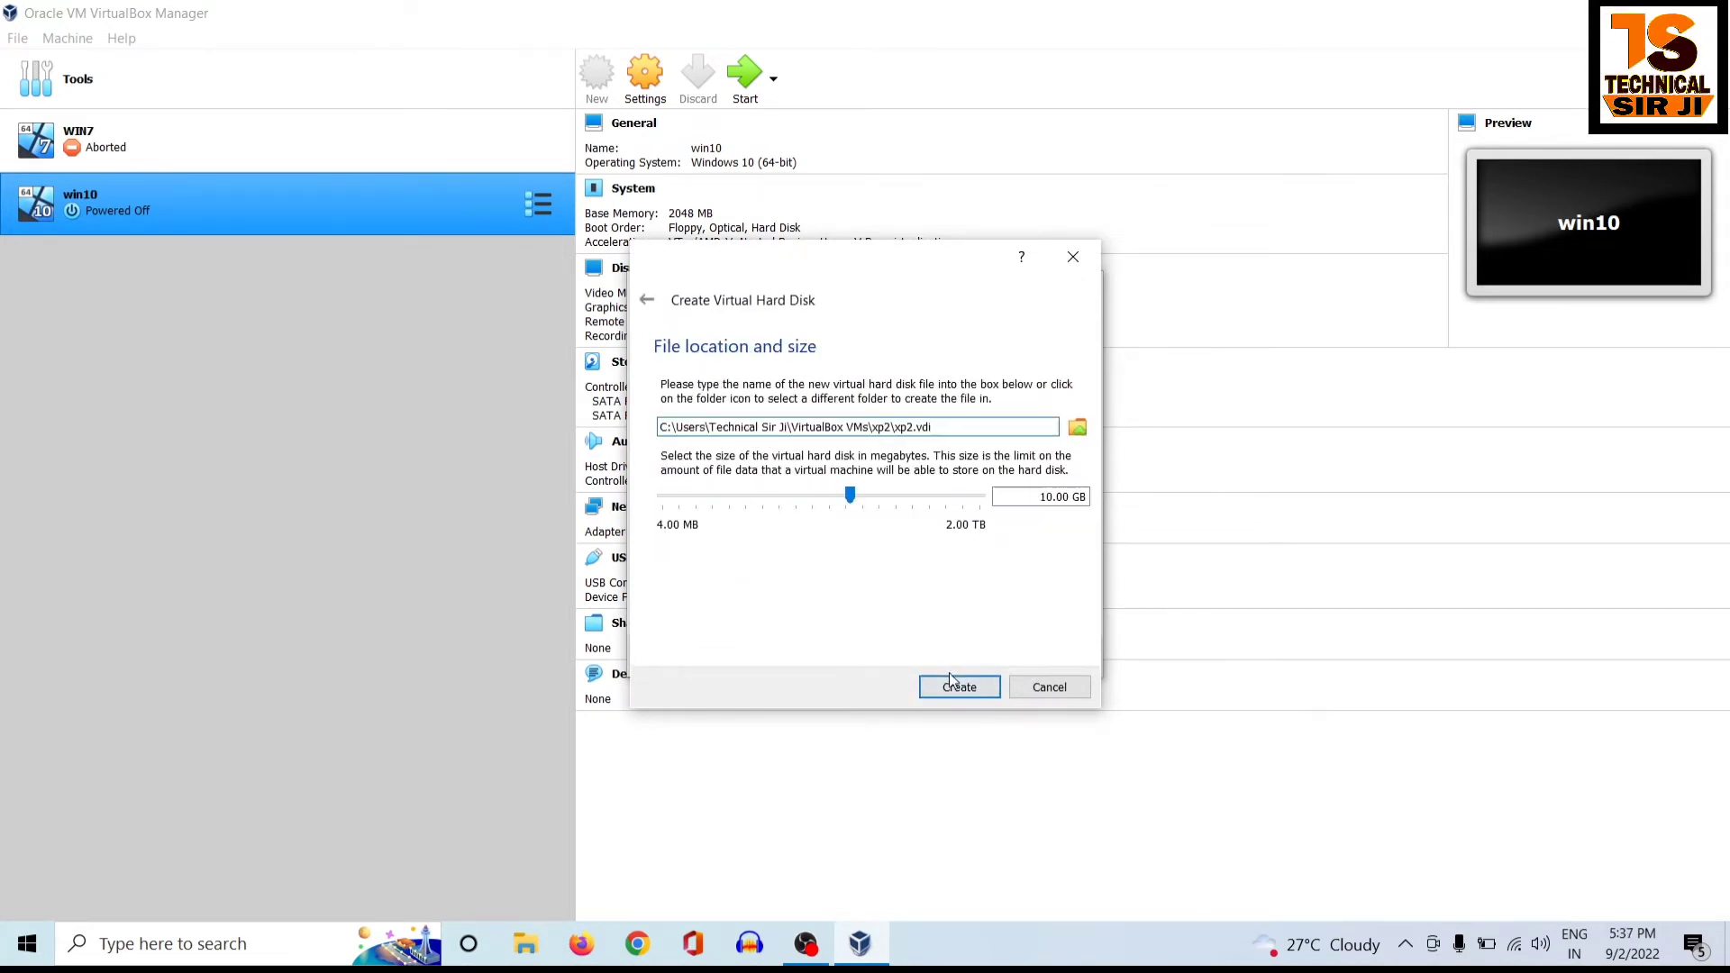
{"action": "mouse_move", "coordinate": [857, 504]}
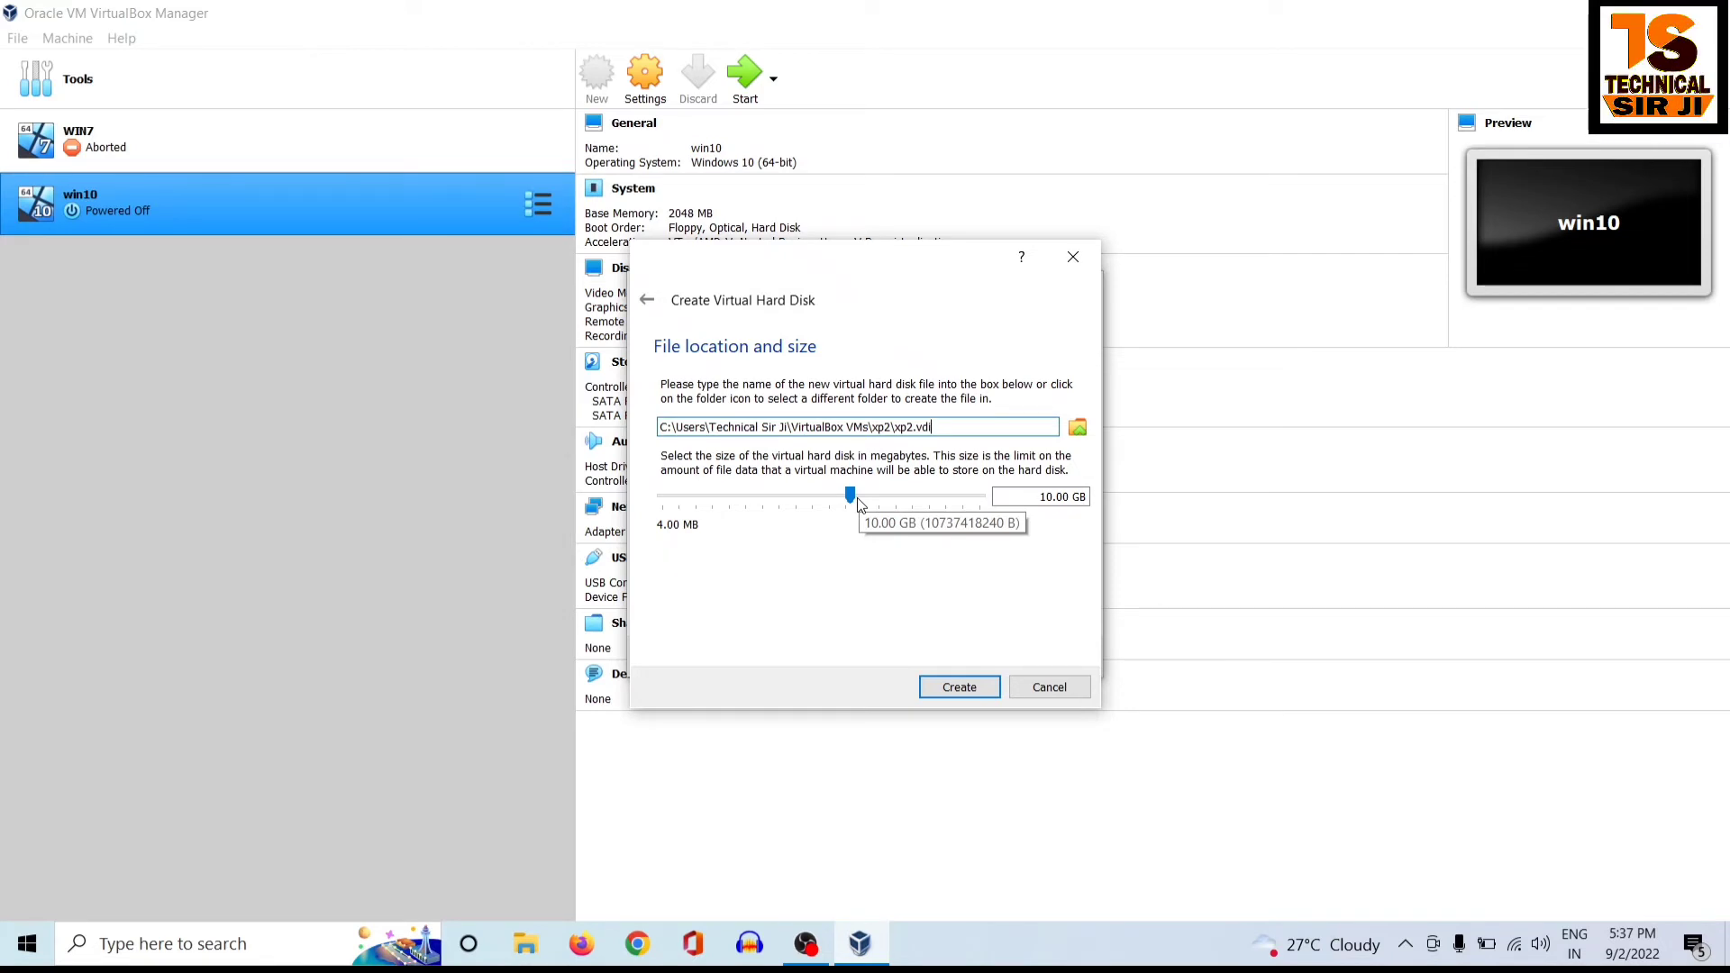
{"action": "mouse_move", "coordinate": [851, 495]}
{"action": "left_mouse_down"}
{"action": "mouse_move", "coordinate": [825, 494]}
{"action": "mouse_move", "coordinate": [840, 495]}
{"action": "left_mouse_up"}
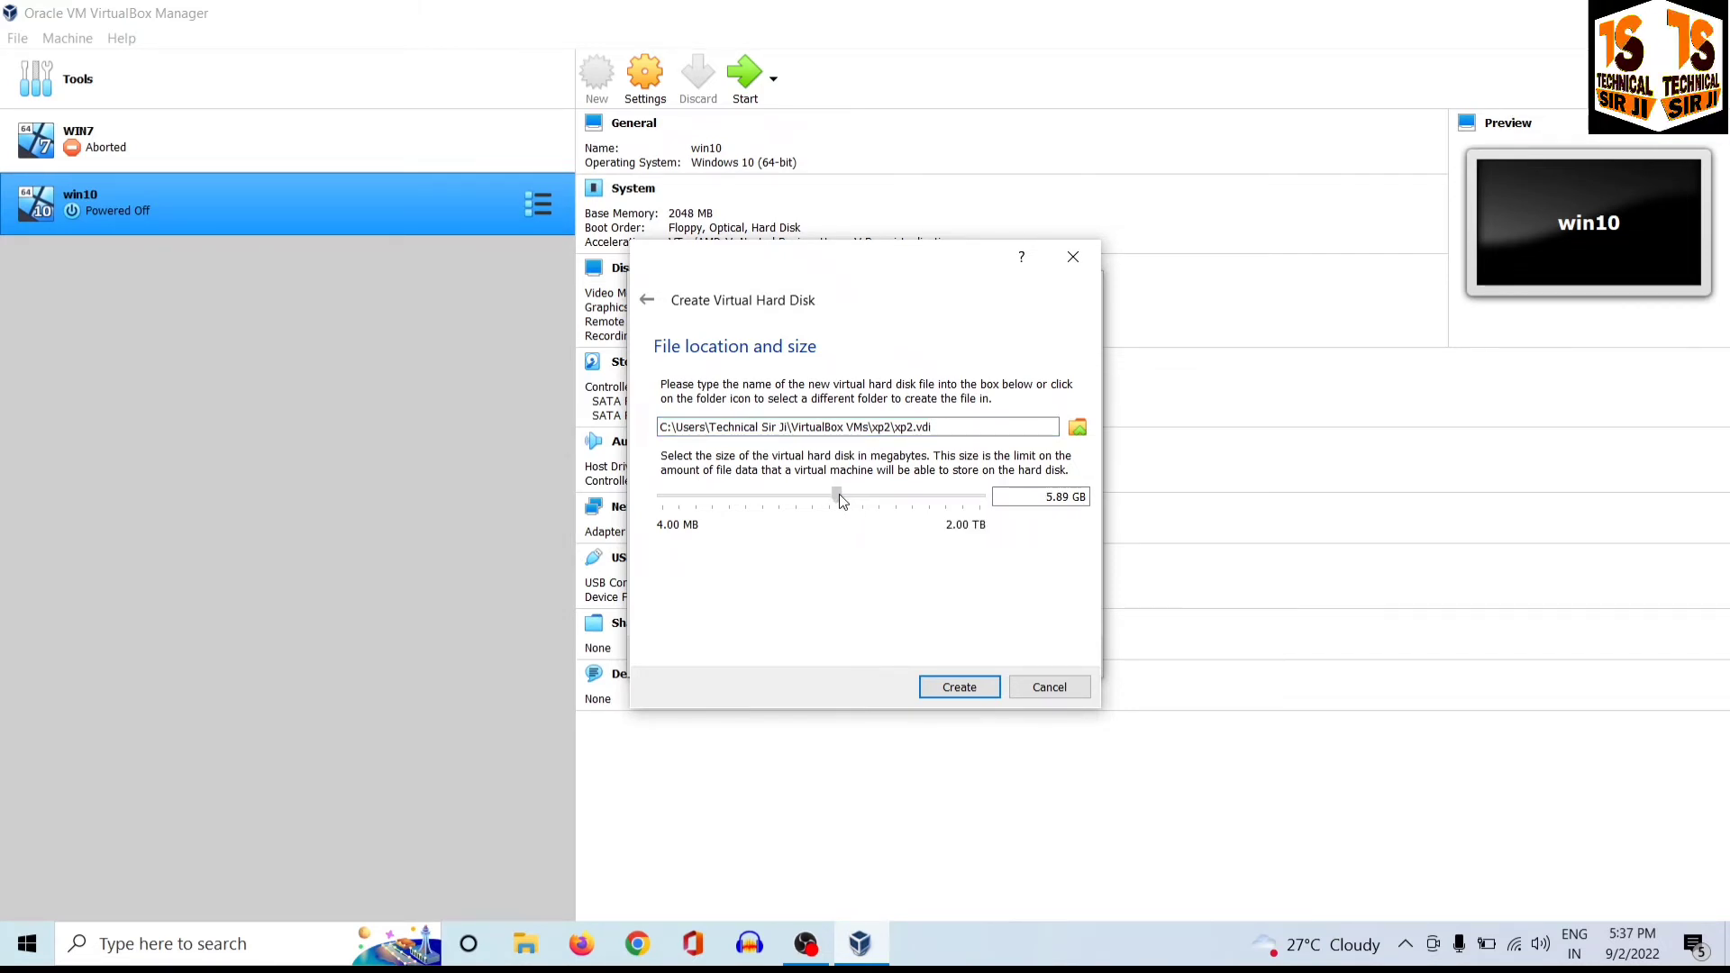
{"action": "left_click", "coordinate": [967, 690]}
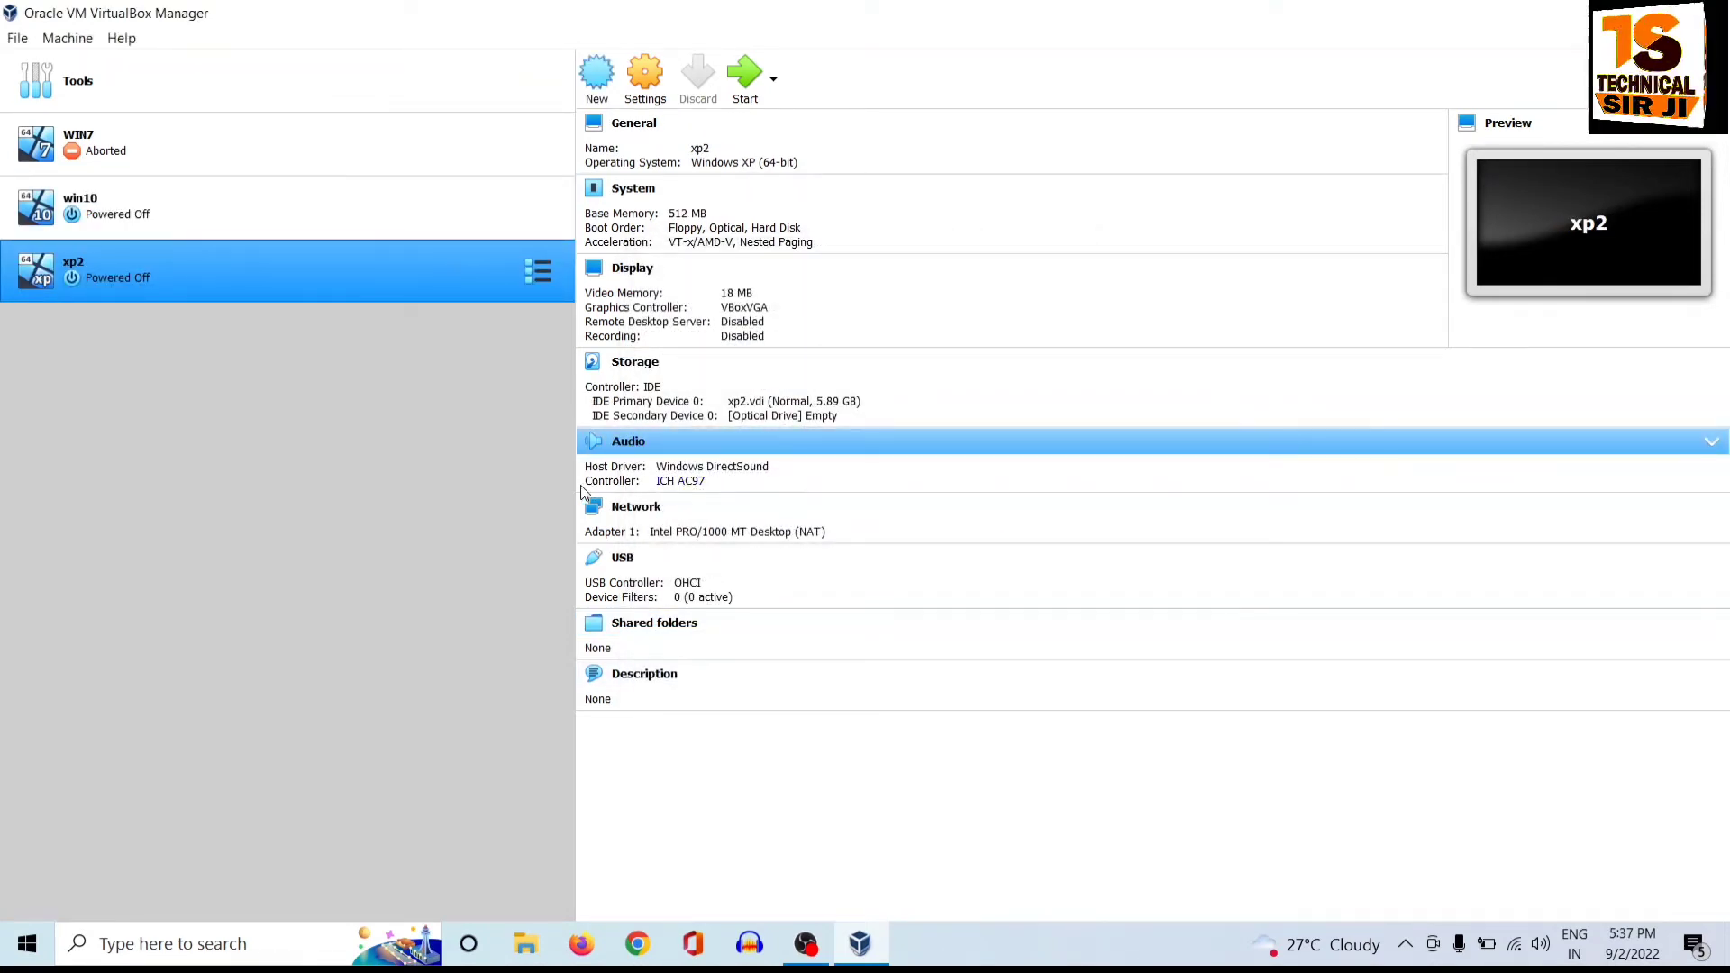
- Start xp2, add en_windows_xp_professional_64-bit_dvd from Downloads, choose it as the start-up disk, and boot from it
{"action": "double_click", "coordinate": [355, 278]}
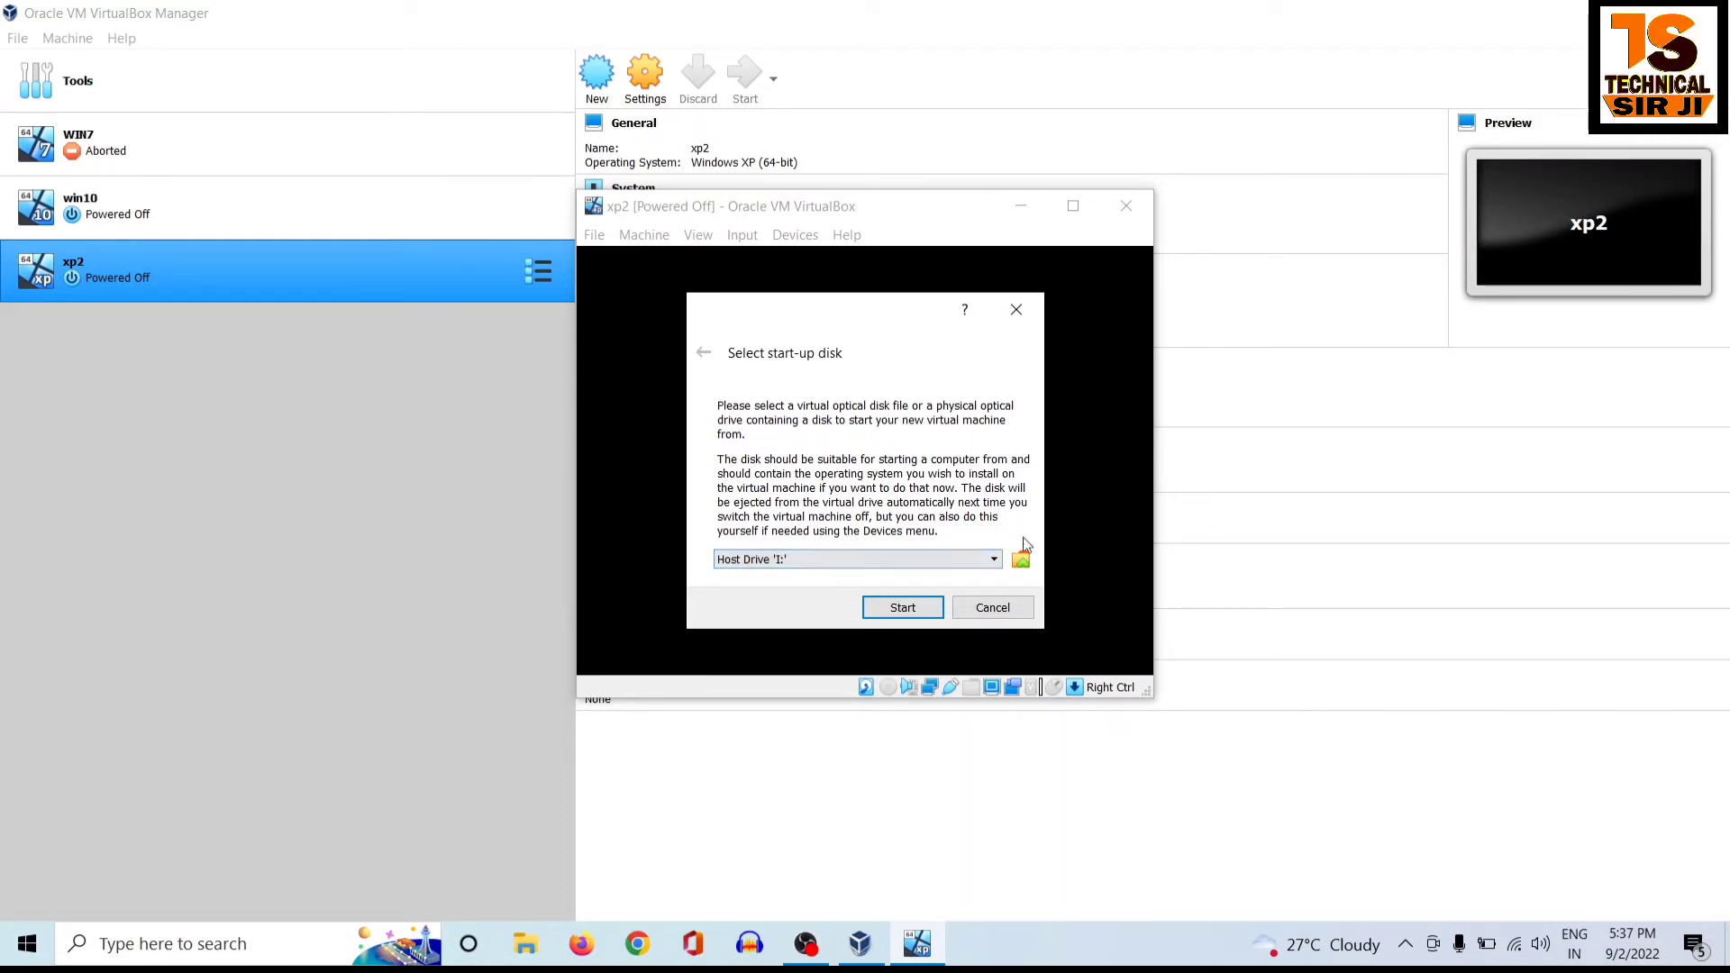
{"action": "left_click", "coordinate": [1021, 560]}
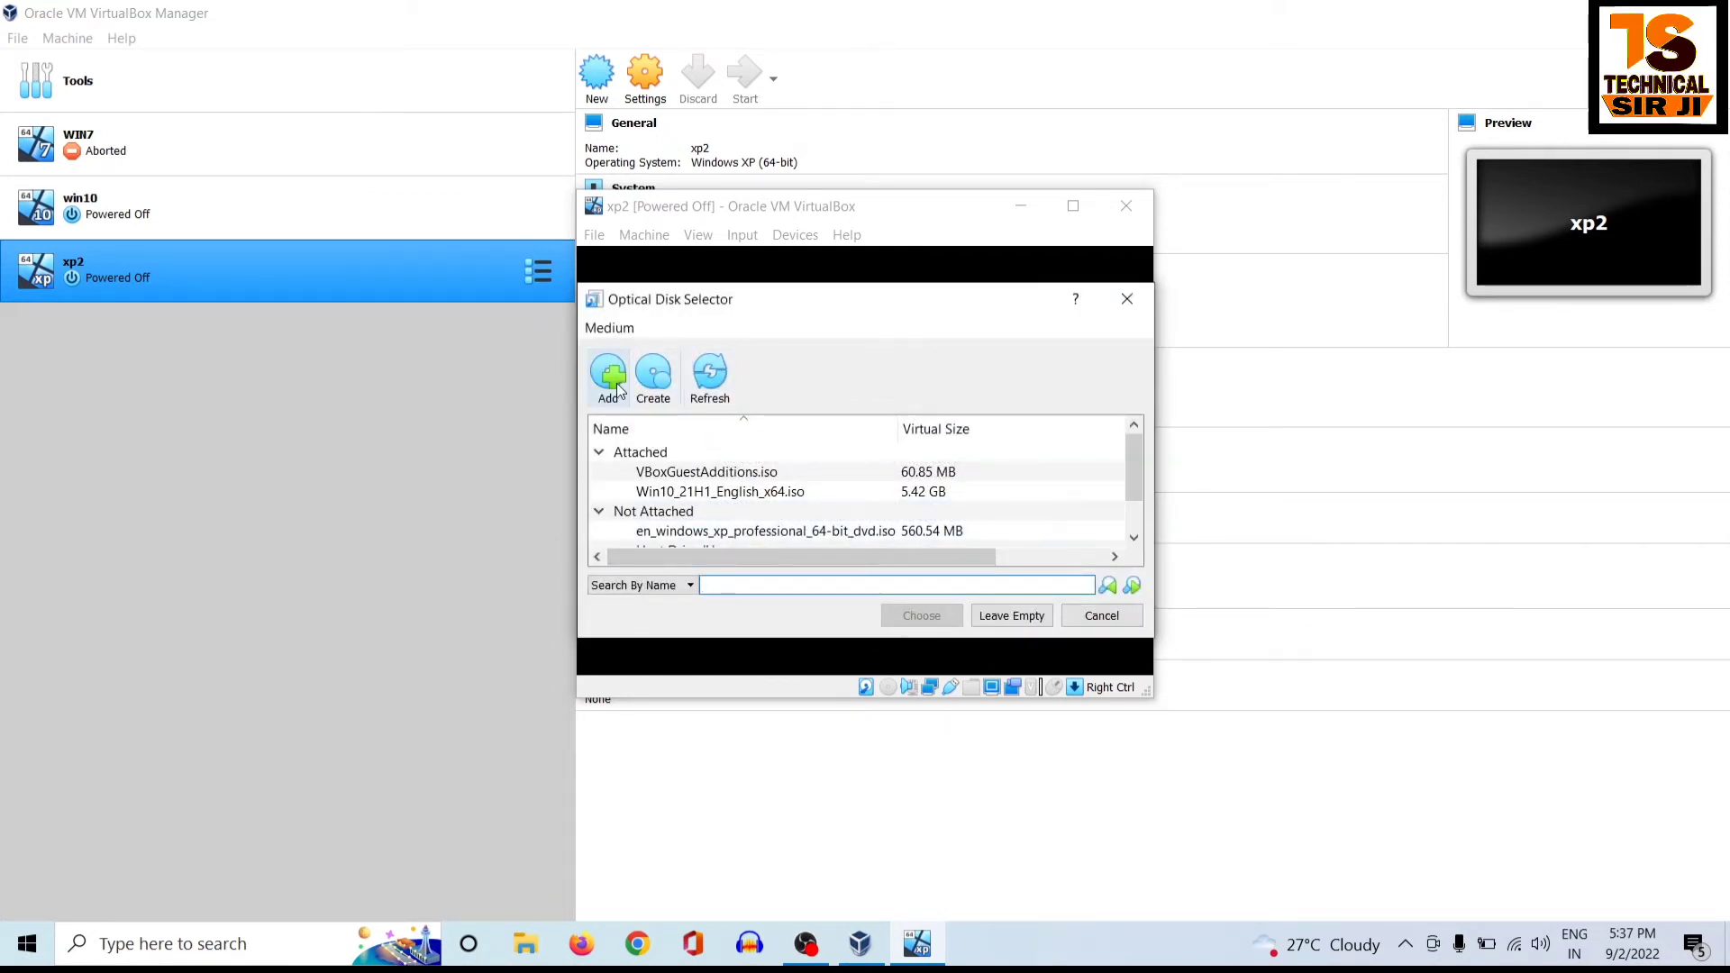
{"action": "left_click", "coordinate": [612, 379]}
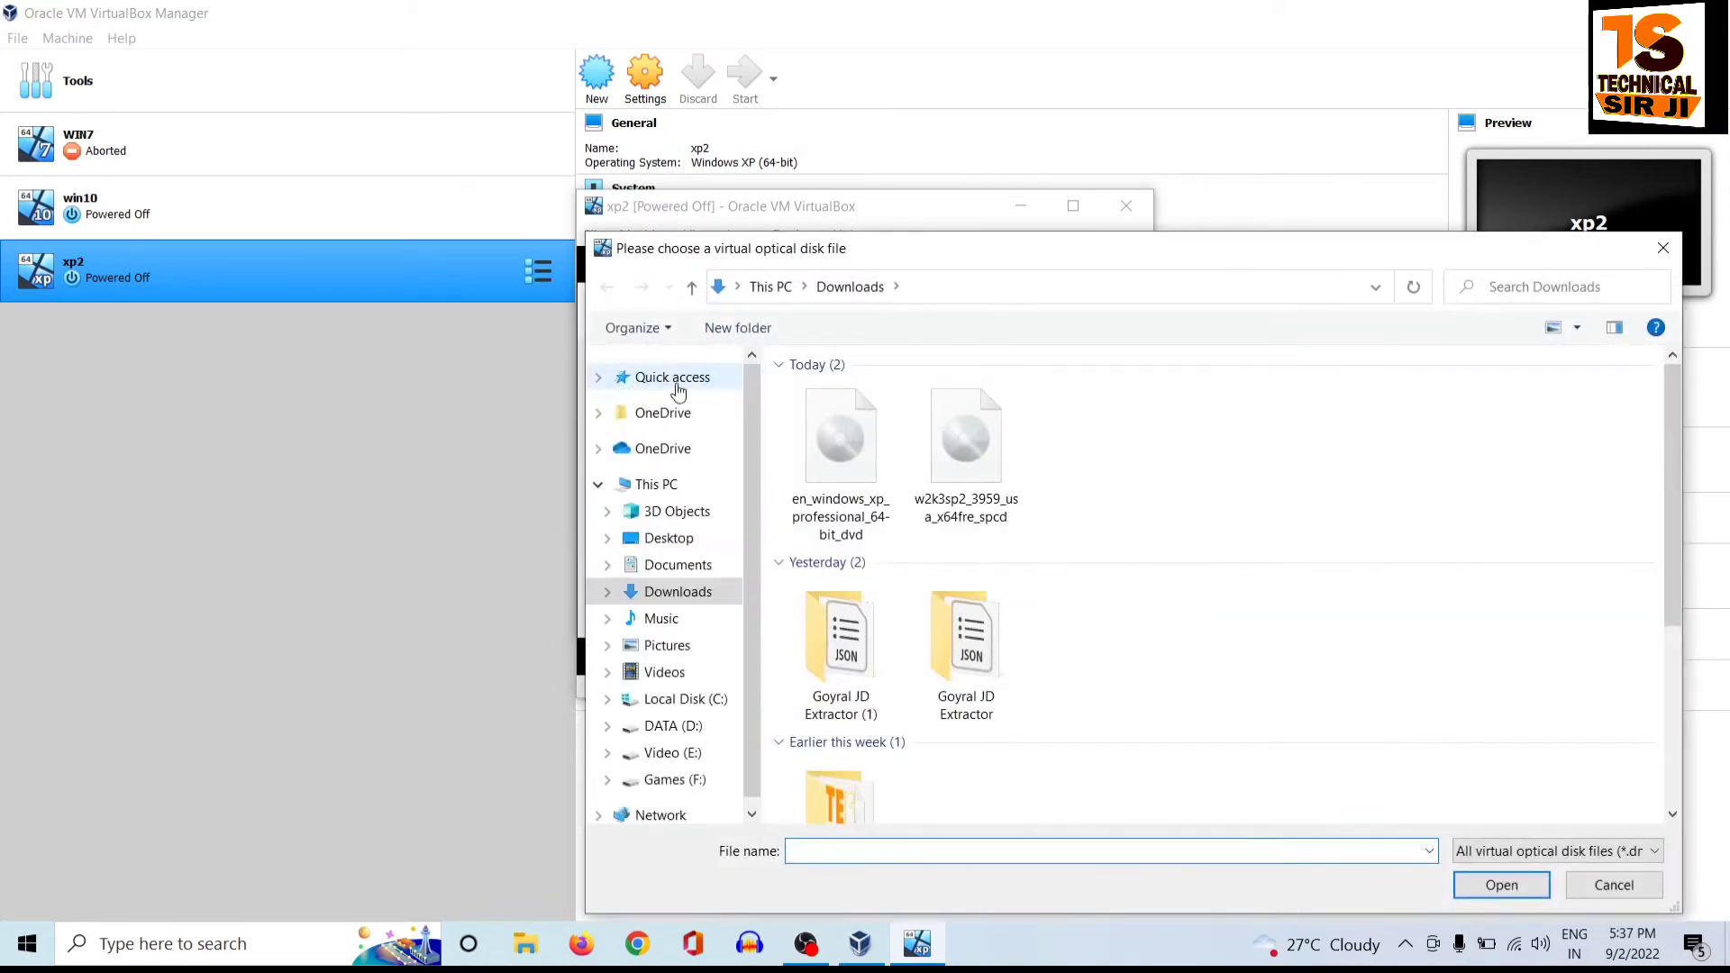
{"action": "double_click", "coordinate": [850, 478]}
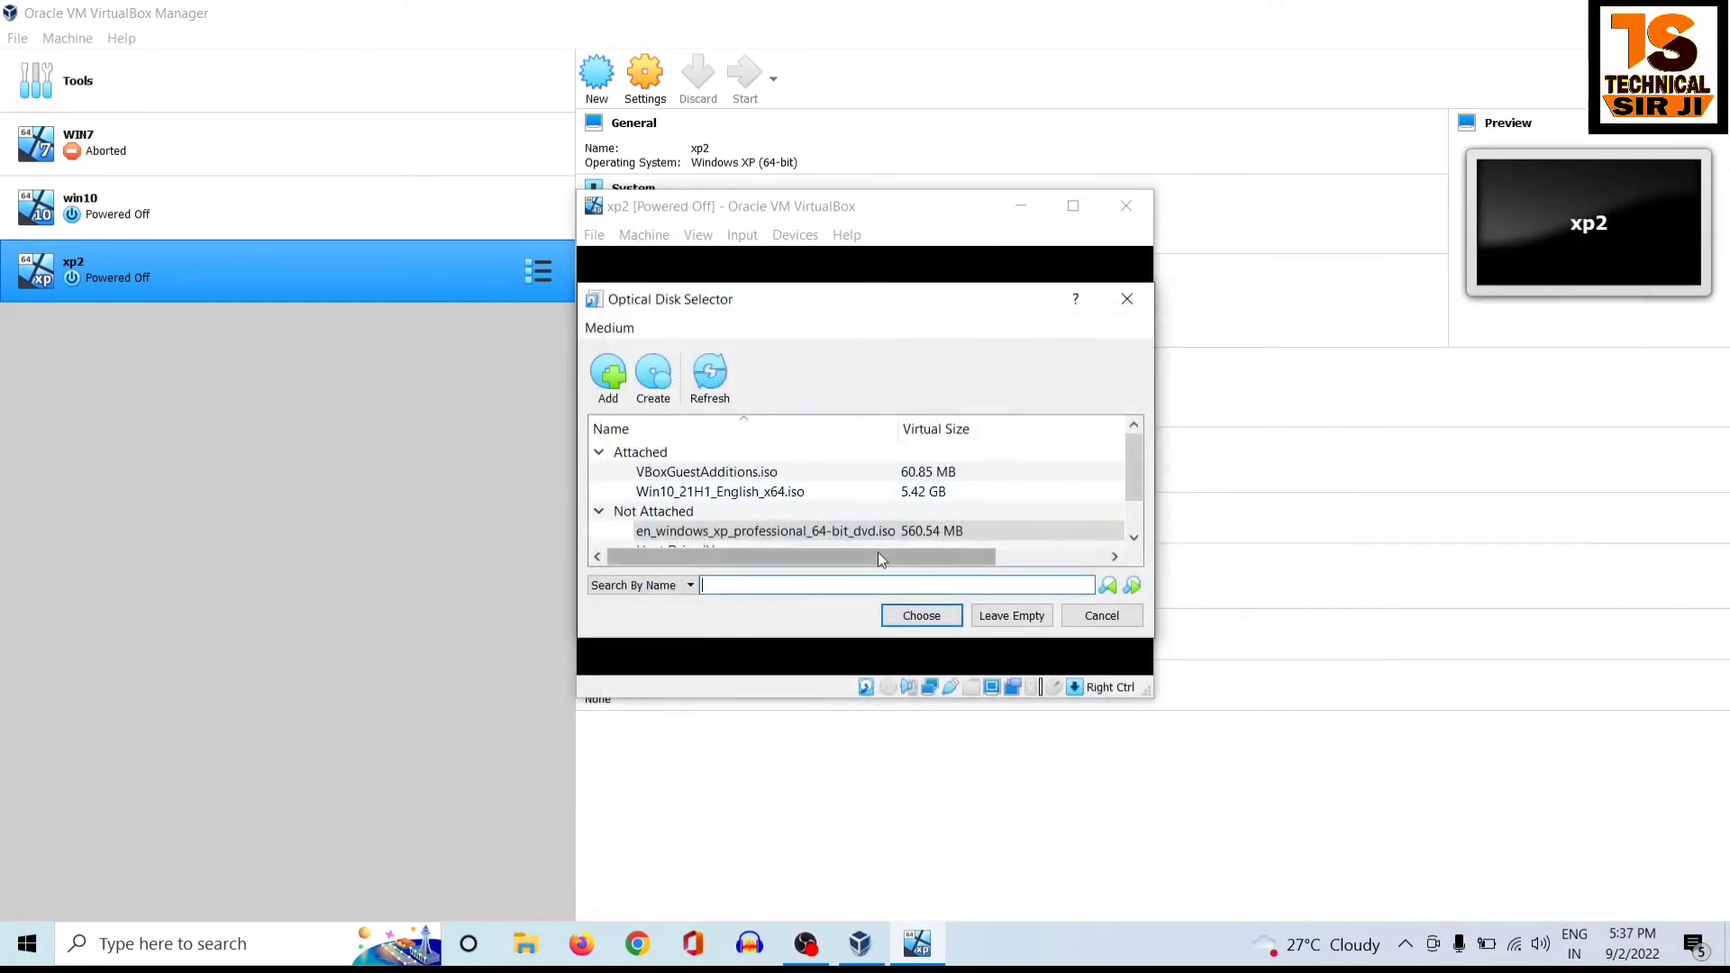
{"action": "scroll", "coordinate": [886, 558], "scroll_direction": "right", "scroll_amount": 3}
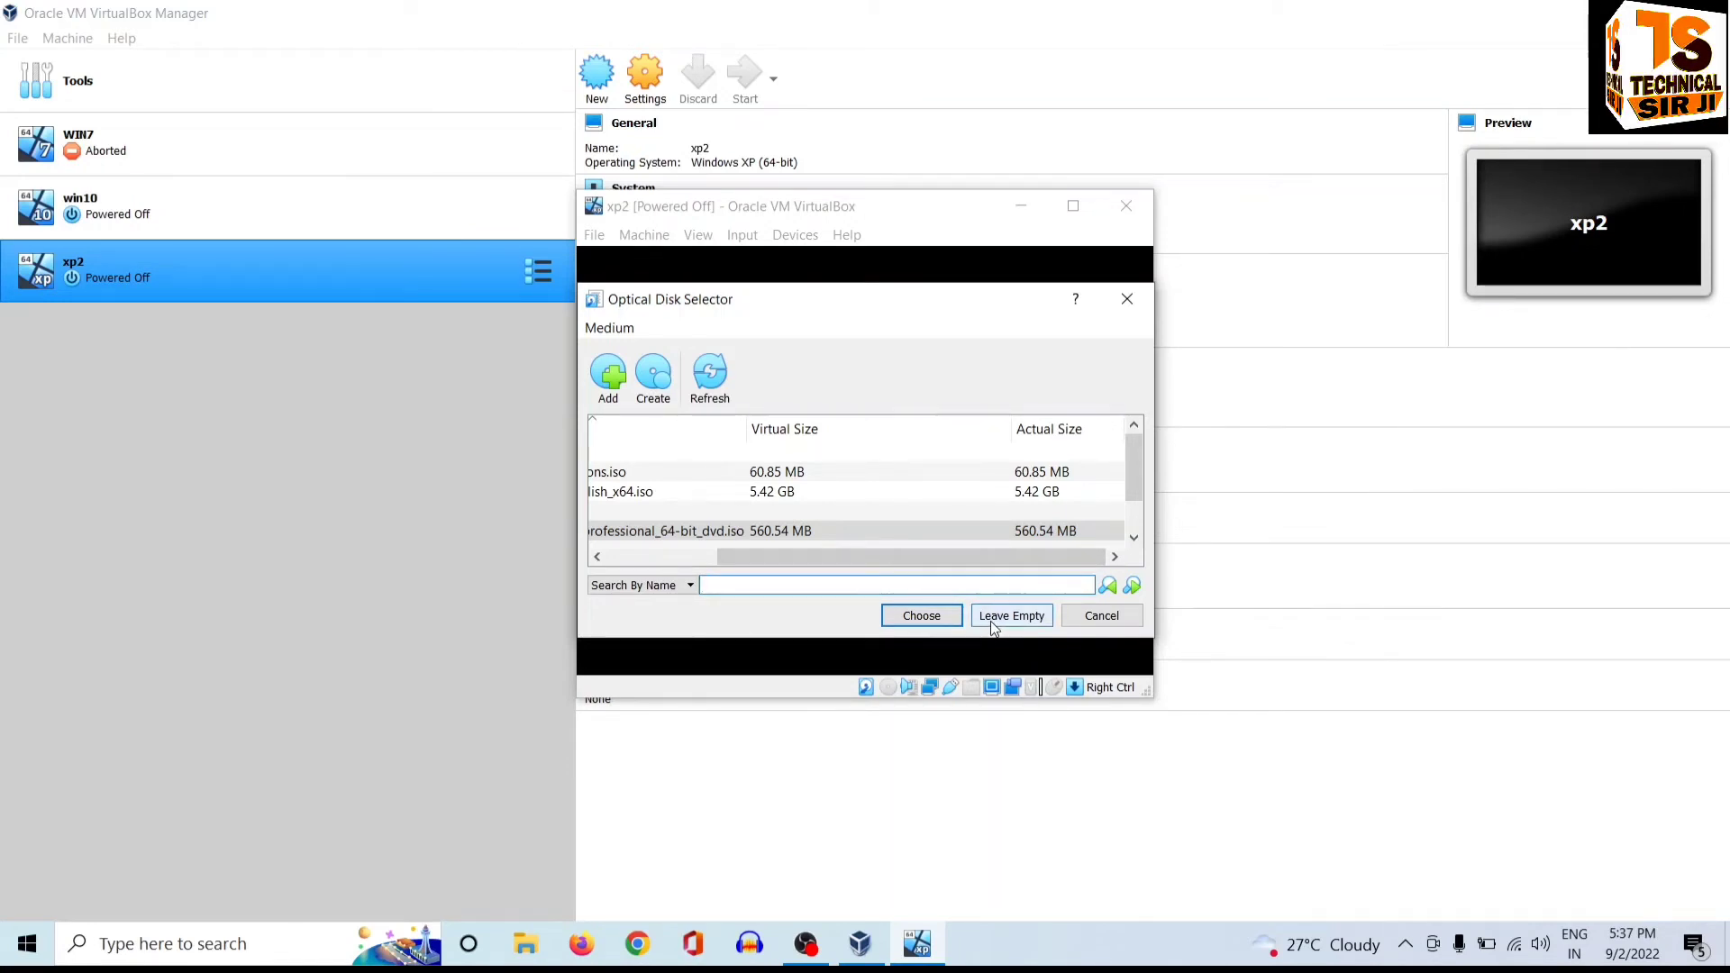
{"action": "left_click", "coordinate": [922, 619]}
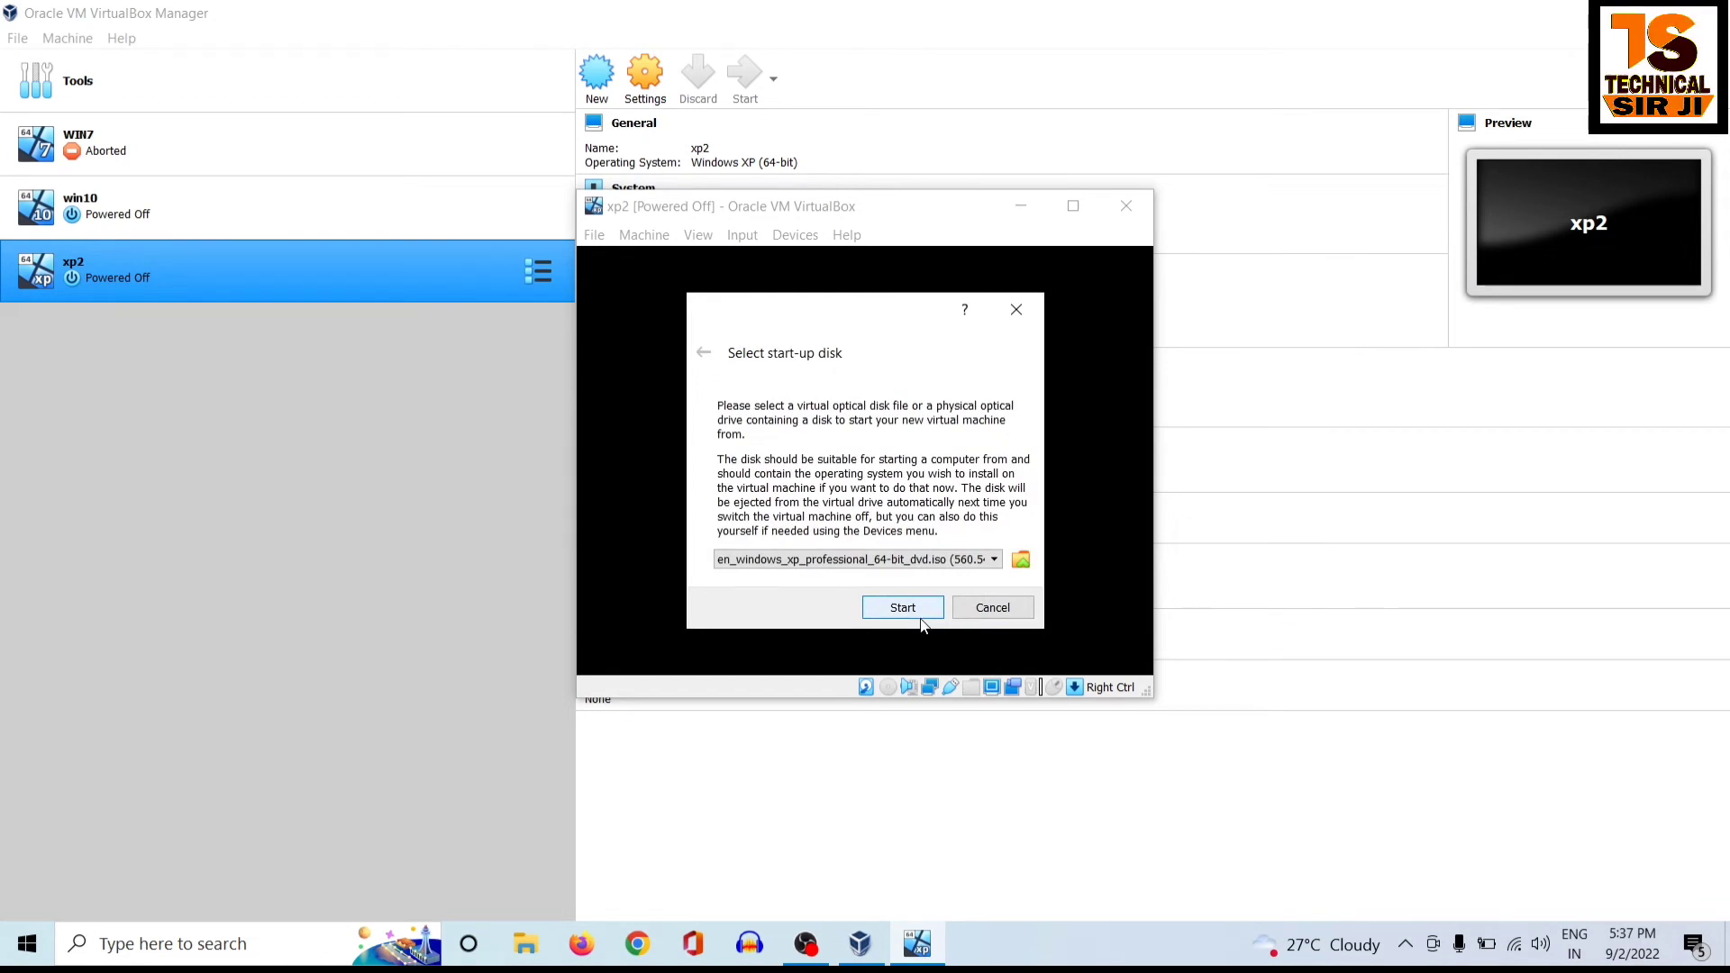
{"action": "left_click", "coordinate": [910, 610]}
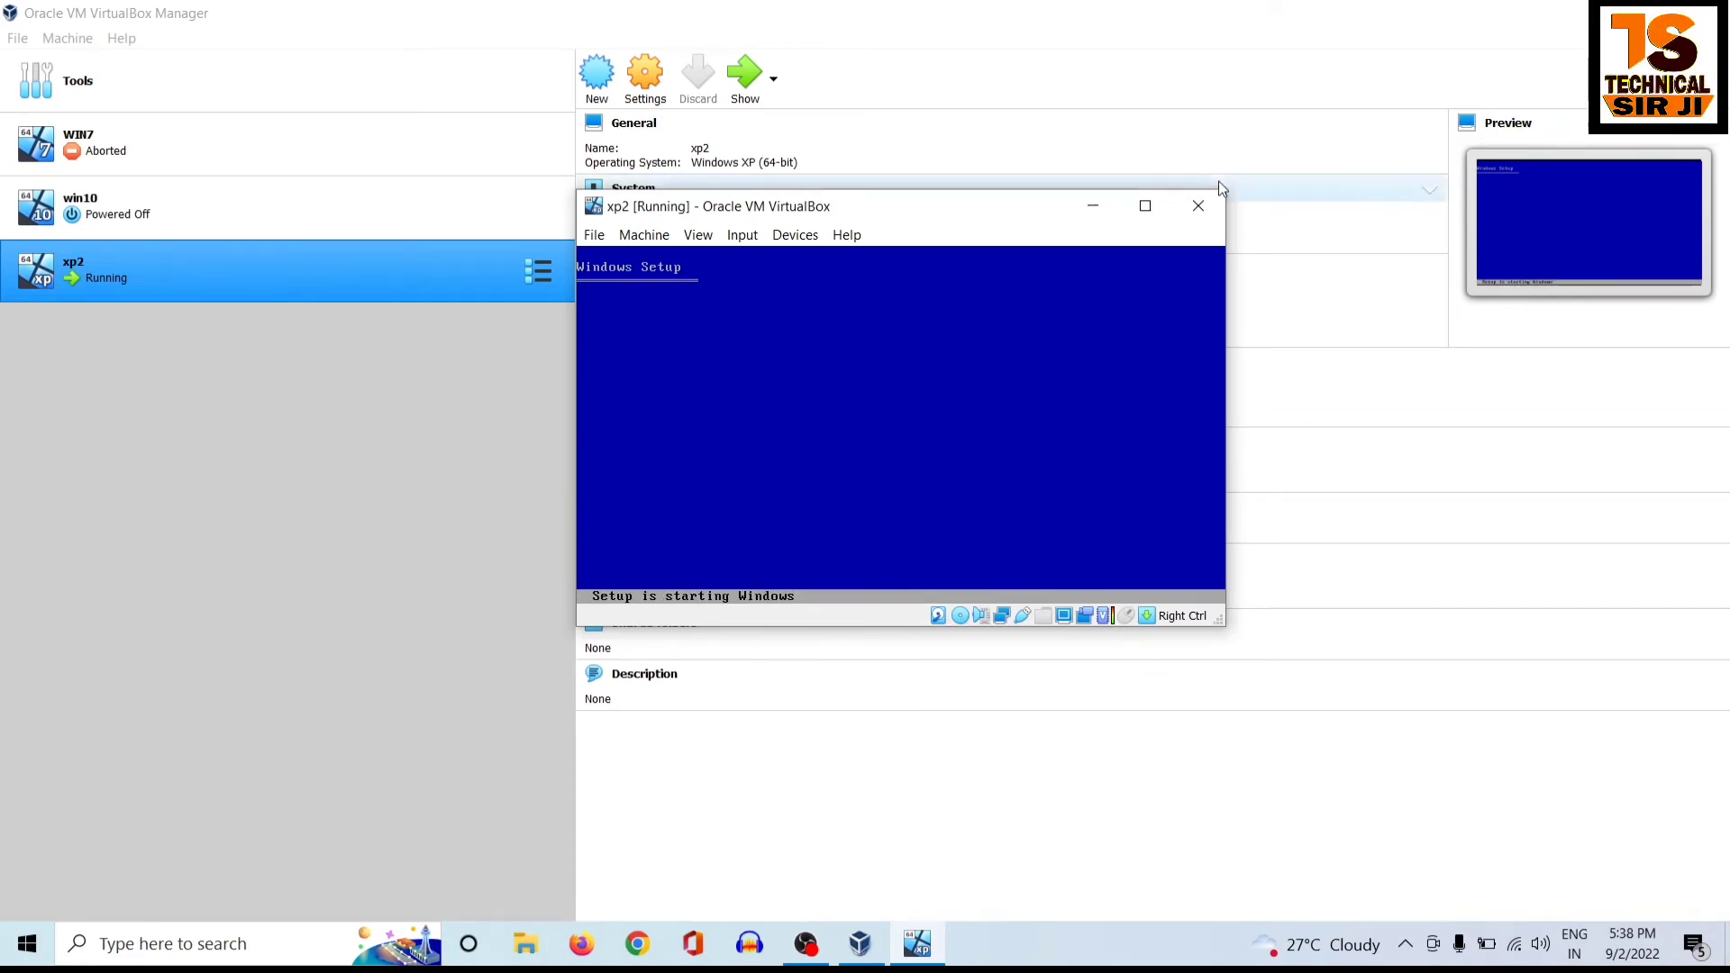
- Power off the running xp2 virtual machine
{"action": "left_click", "coordinate": [1198, 206]}
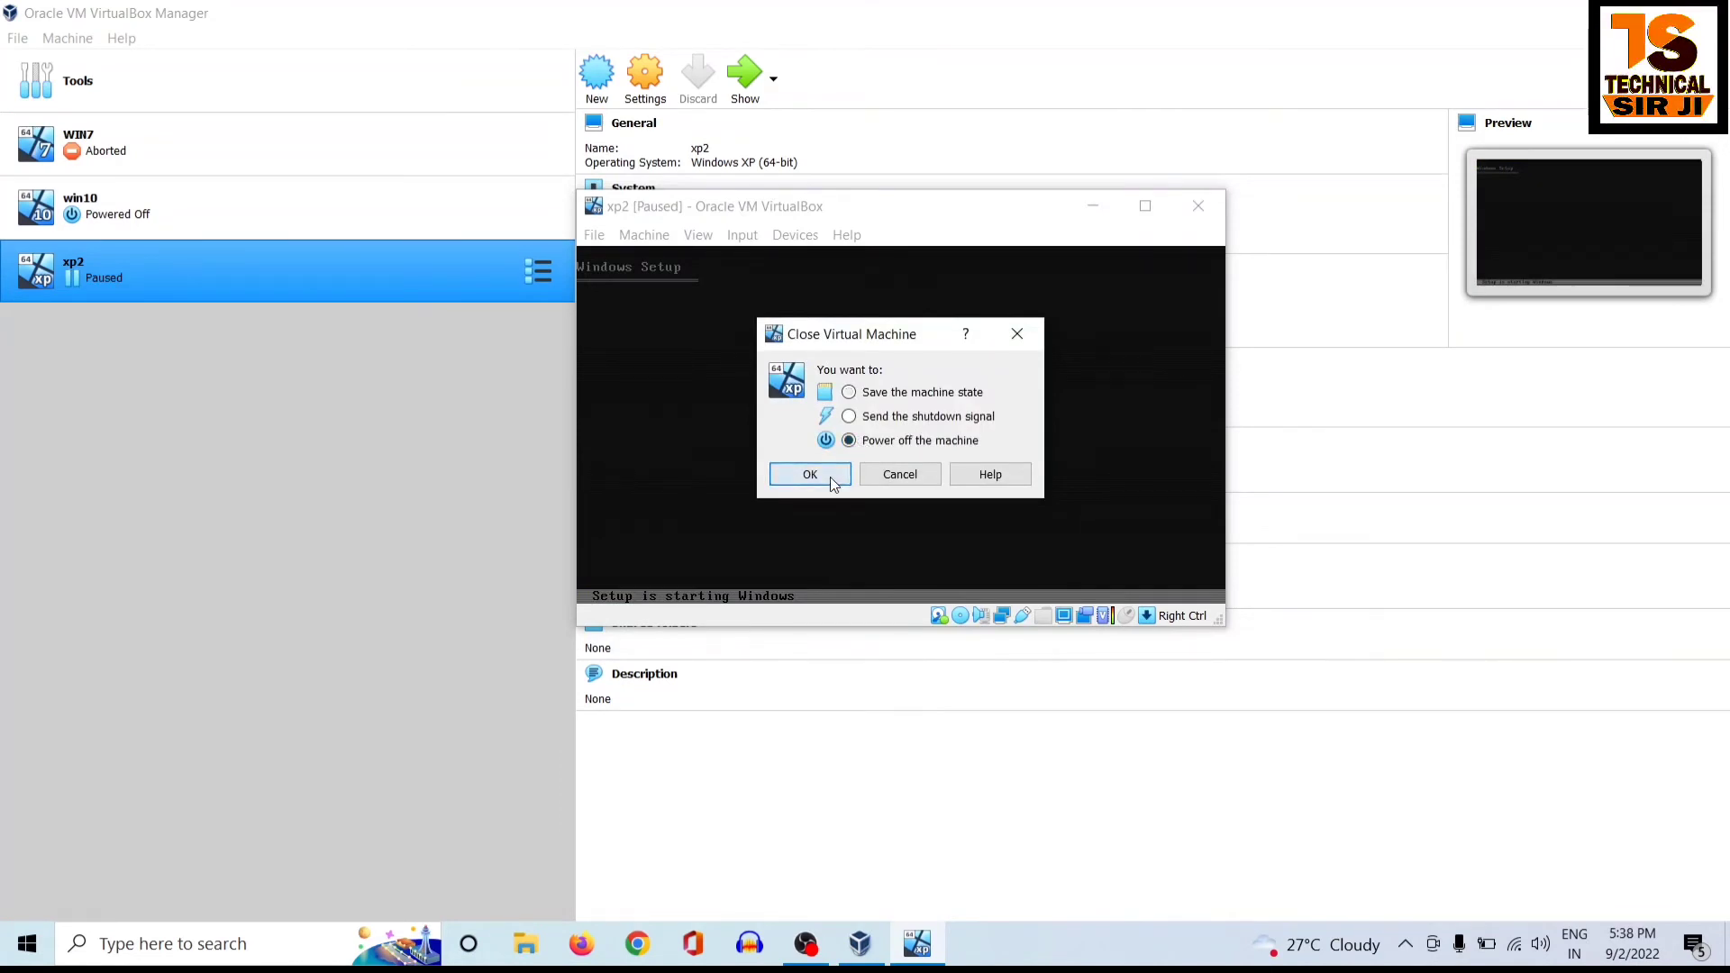
{"action": "left_click", "coordinate": [810, 474]}
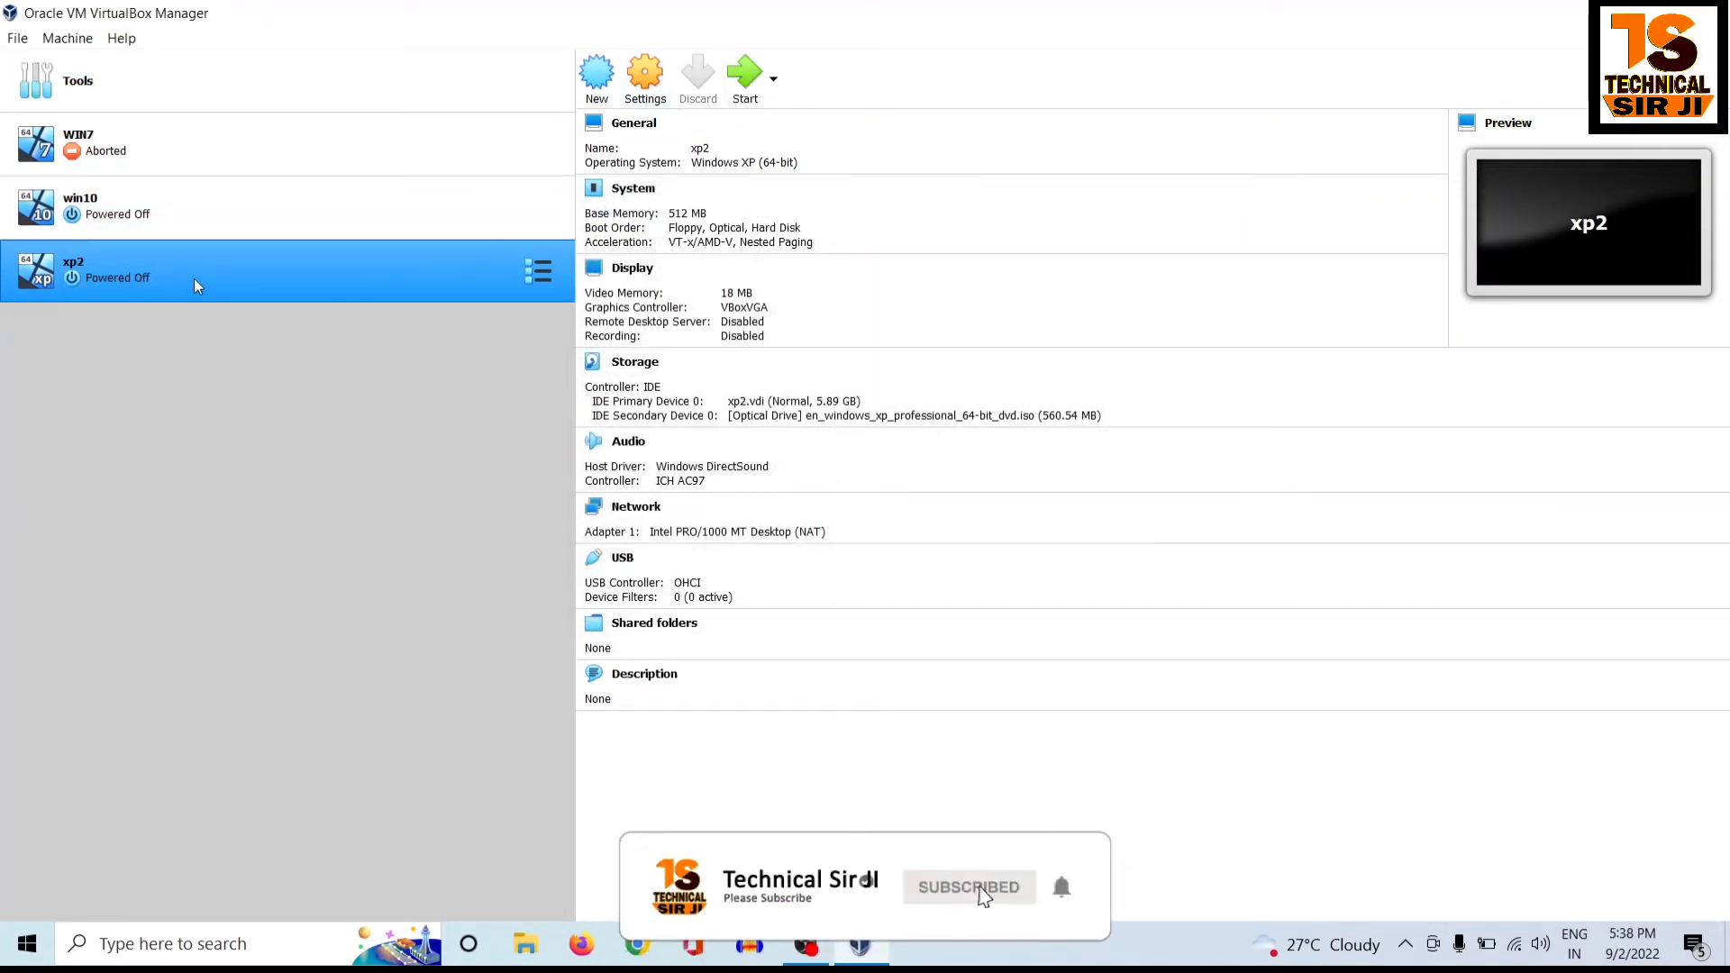
{"action": "left_click", "coordinate": [646, 90]}
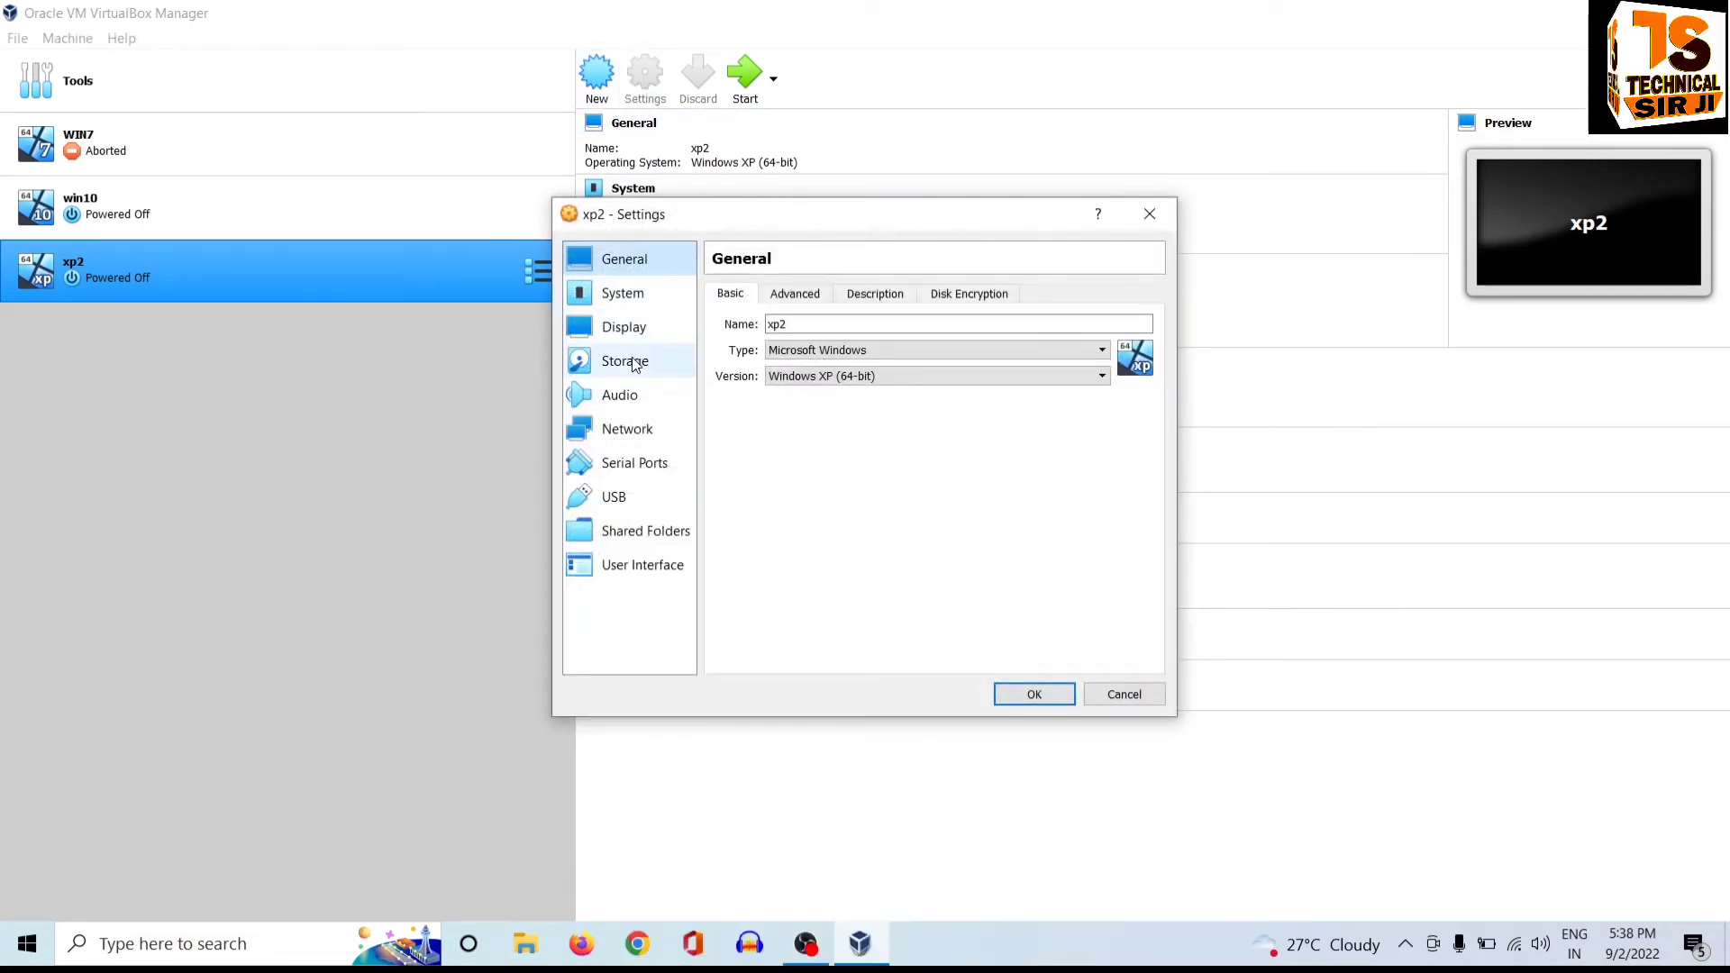
{"action": "left_click", "coordinate": [635, 364]}
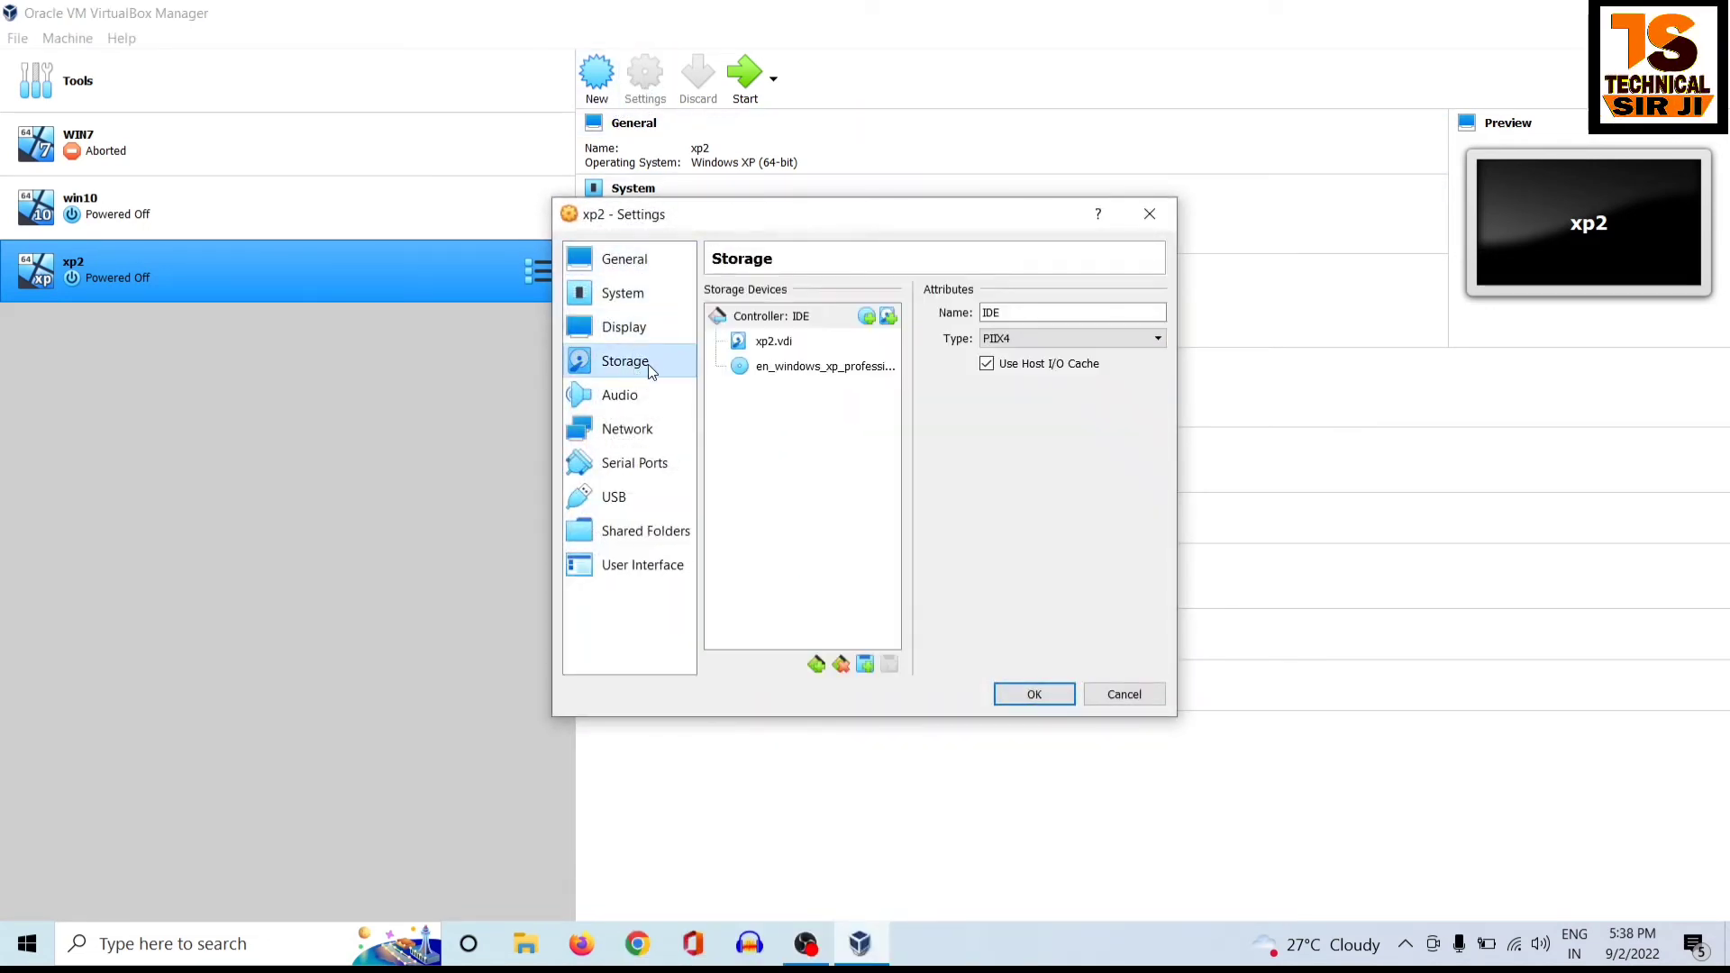
{"action": "left_click", "coordinate": [781, 342]}
{"action": "left_click", "coordinate": [784, 369]}
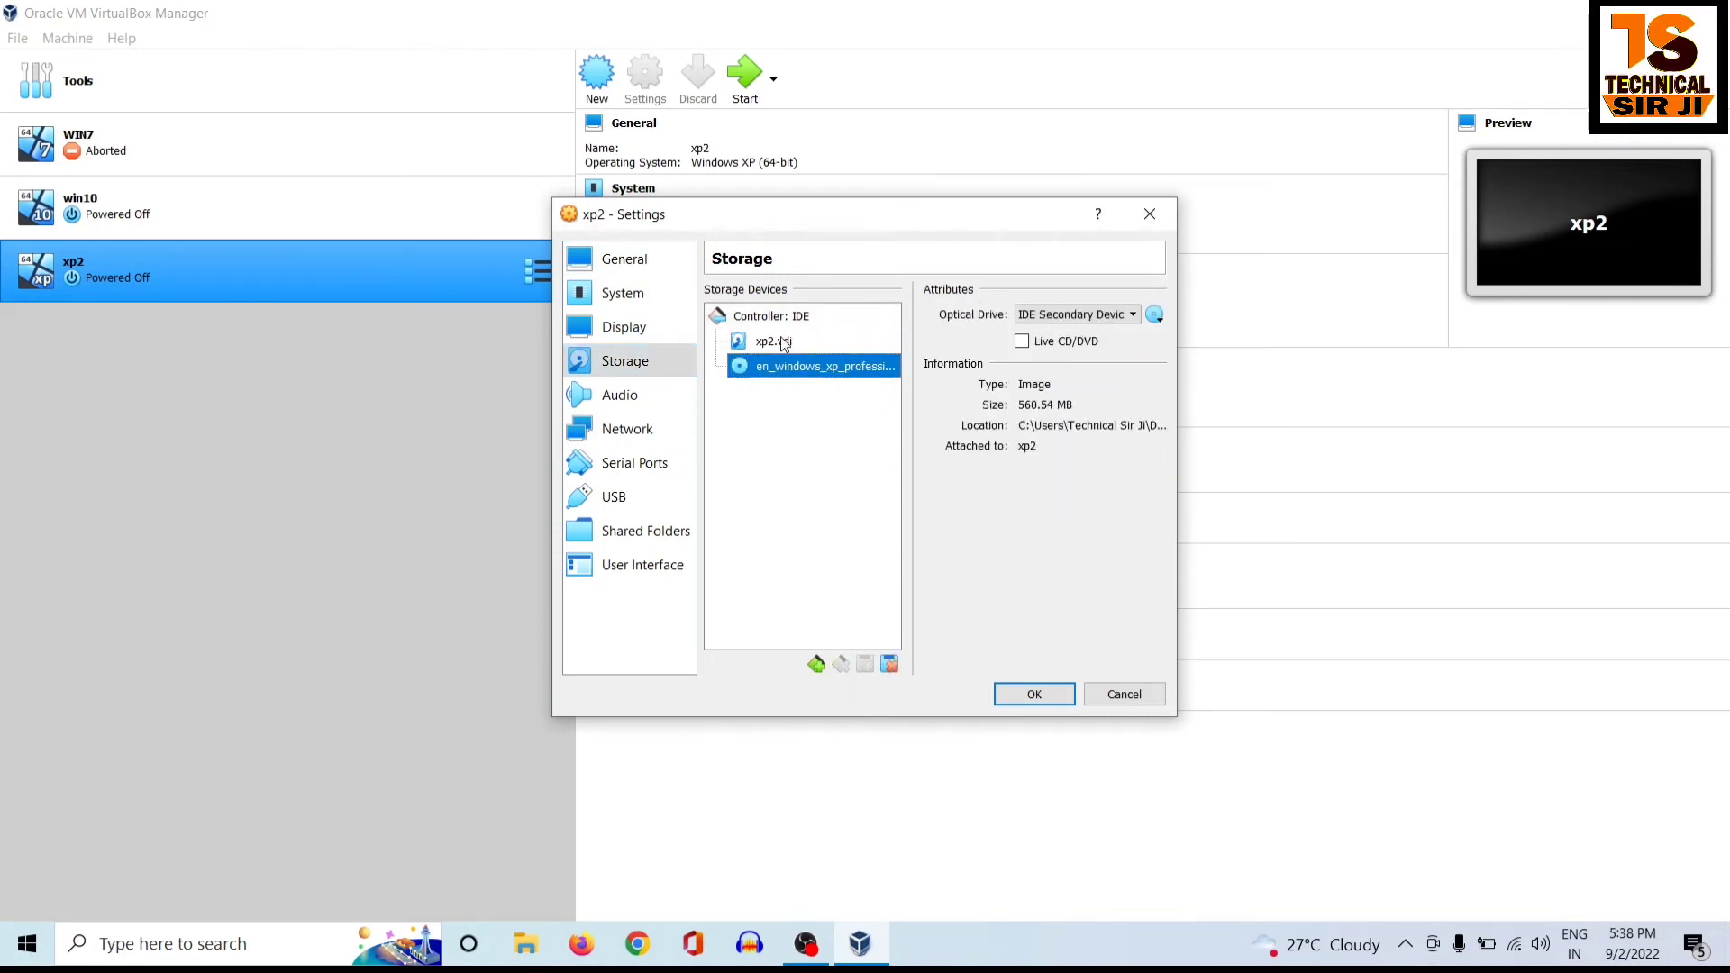
{"action": "left_click", "coordinate": [783, 343]}
{"action": "left_click", "coordinate": [784, 369]}
{"action": "right_click", "coordinate": [818, 367]}
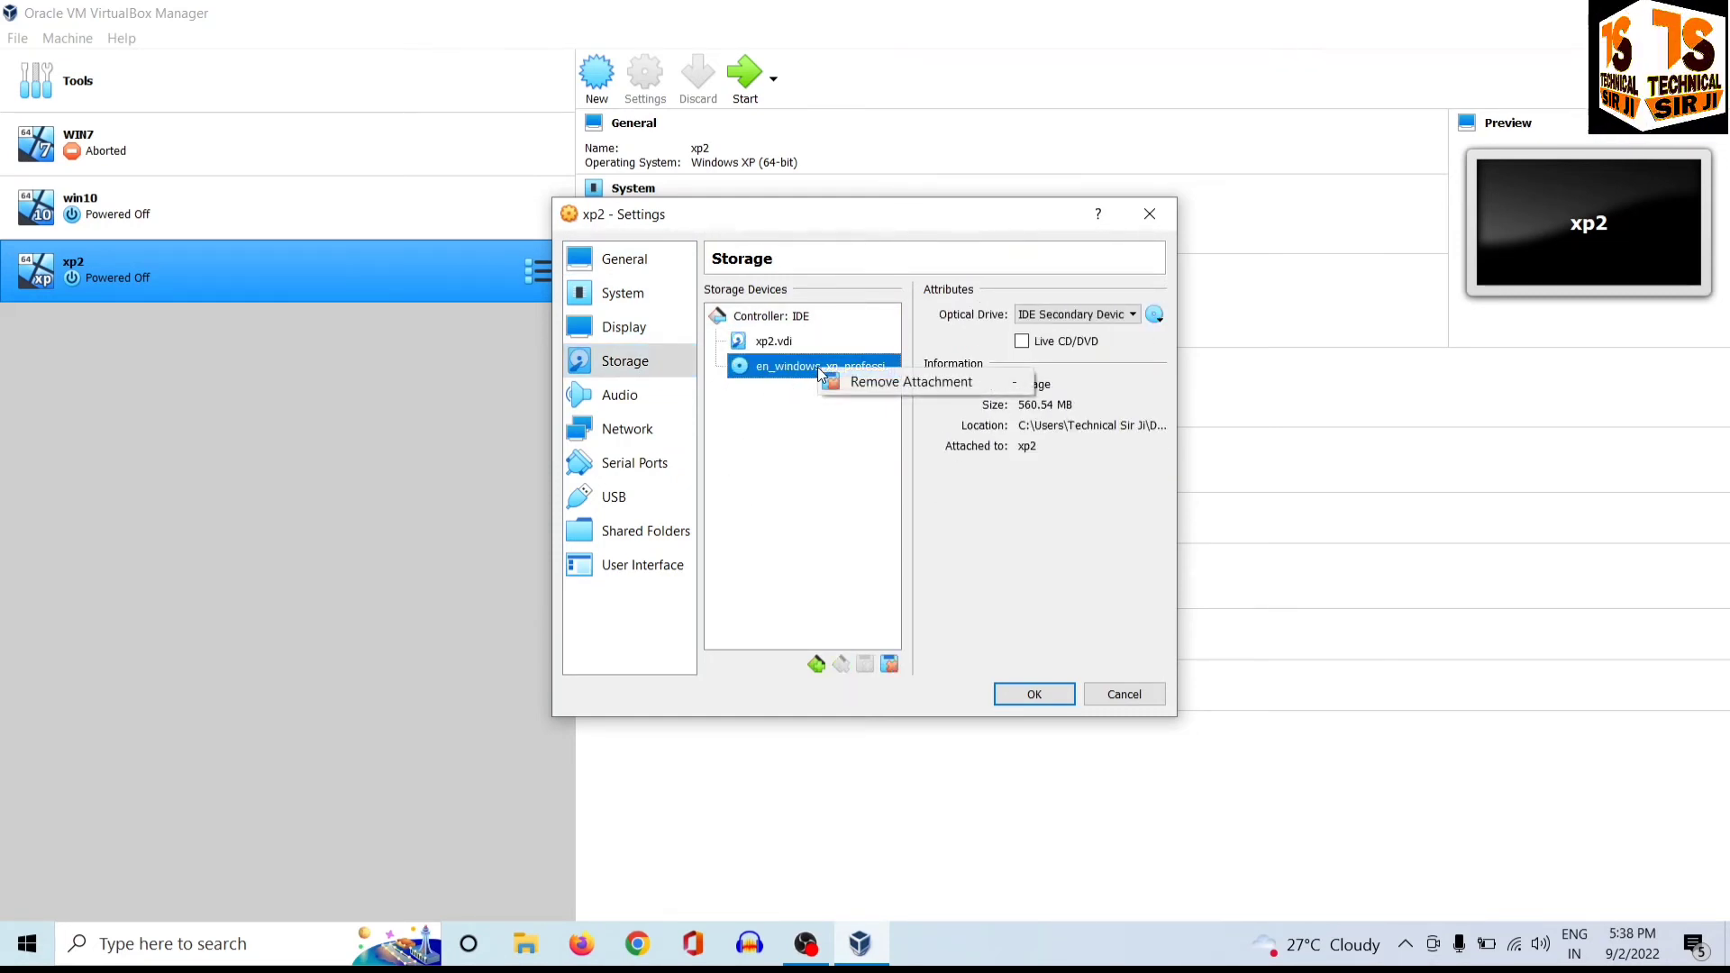
{"action": "left_click", "coordinate": [850, 380]}
{"action": "left_click", "coordinate": [845, 550]}
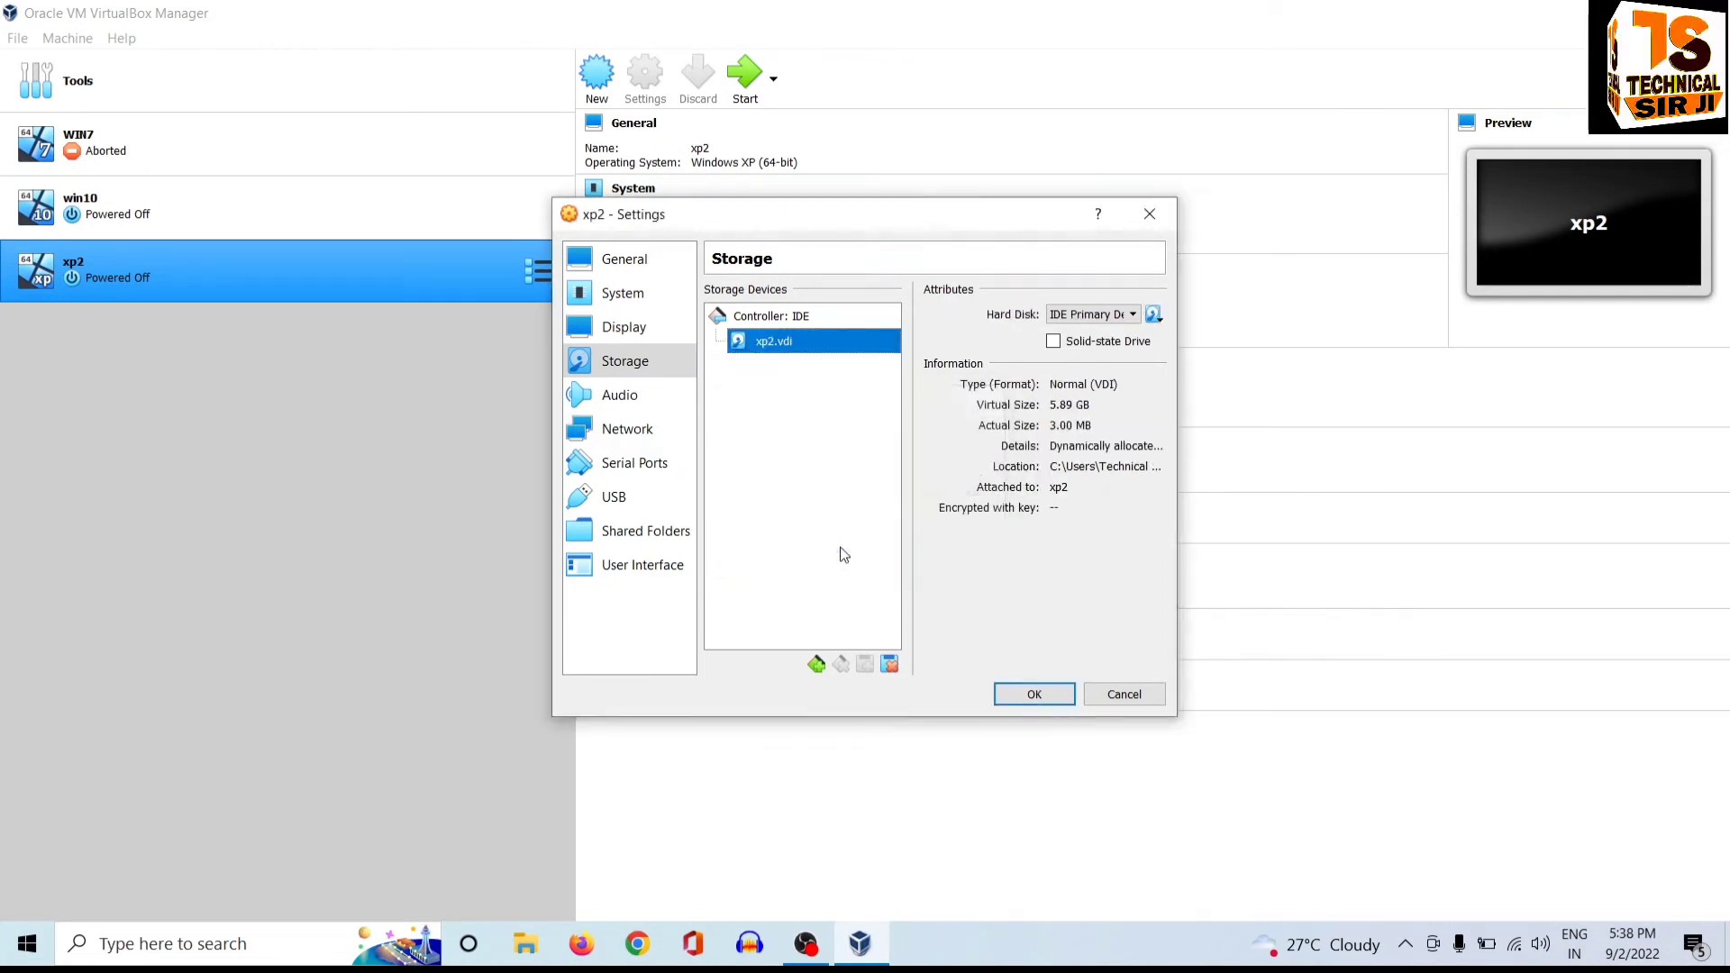
{"action": "left_click", "coordinate": [1149, 222]}
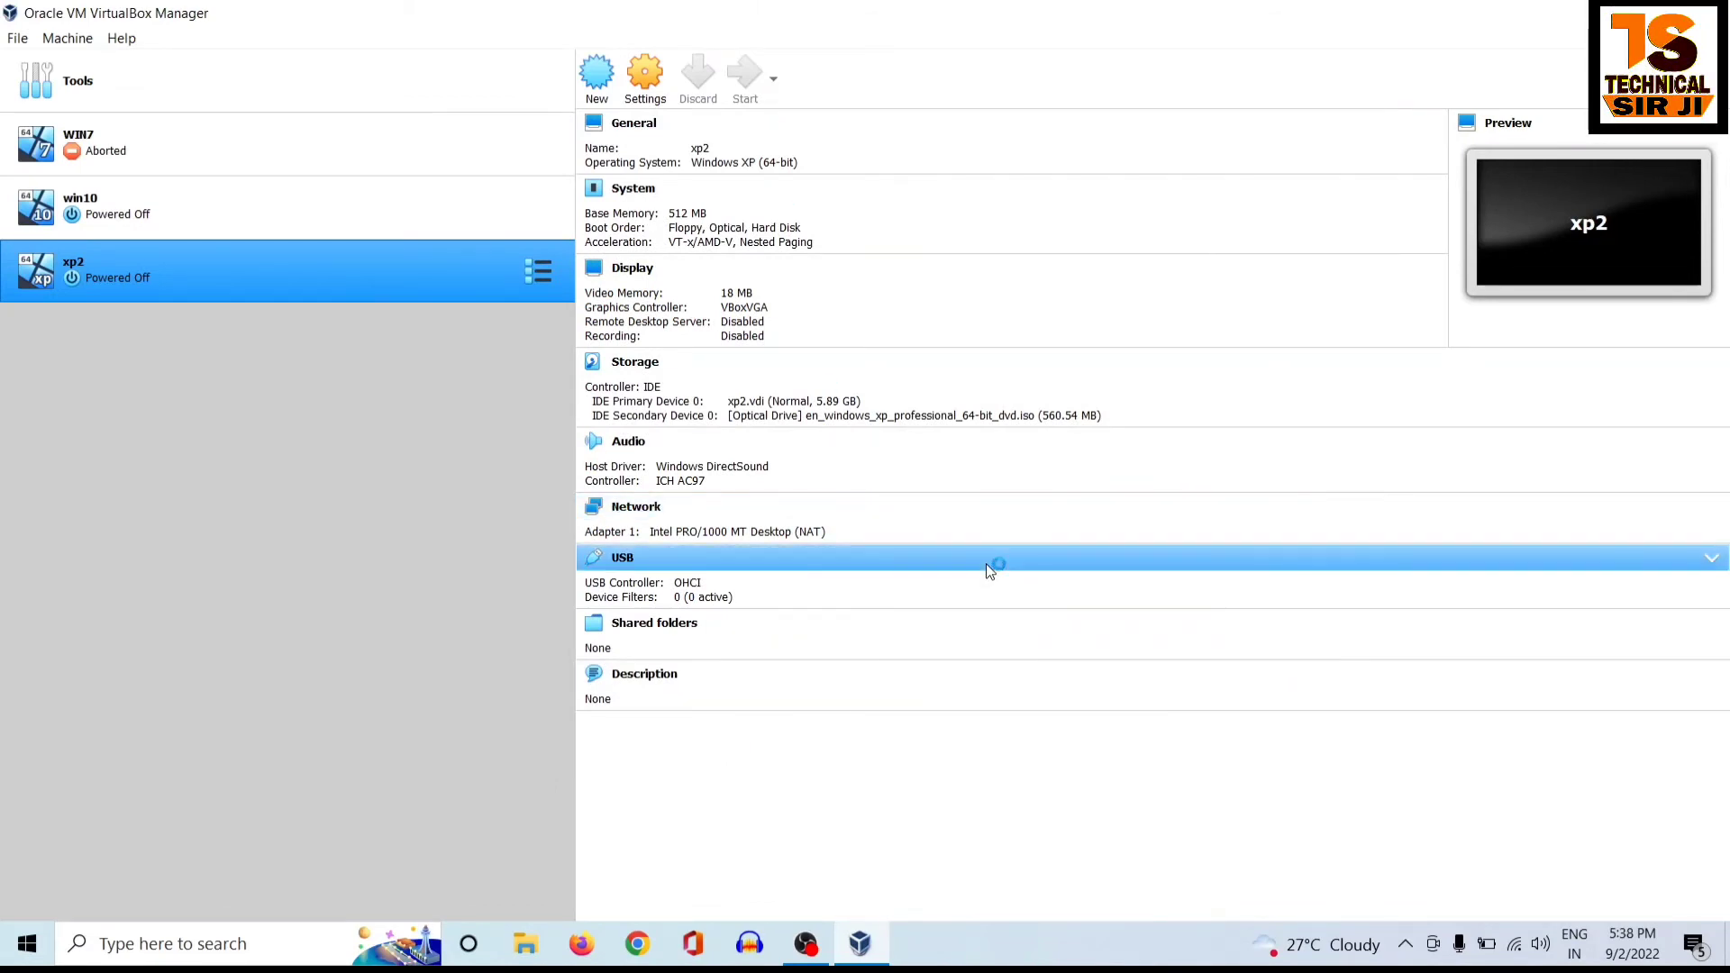
- Start xp2 to check how it boots from the attached XP disc, and power it off again
{"action": "left_click", "coordinate": [739, 86]}
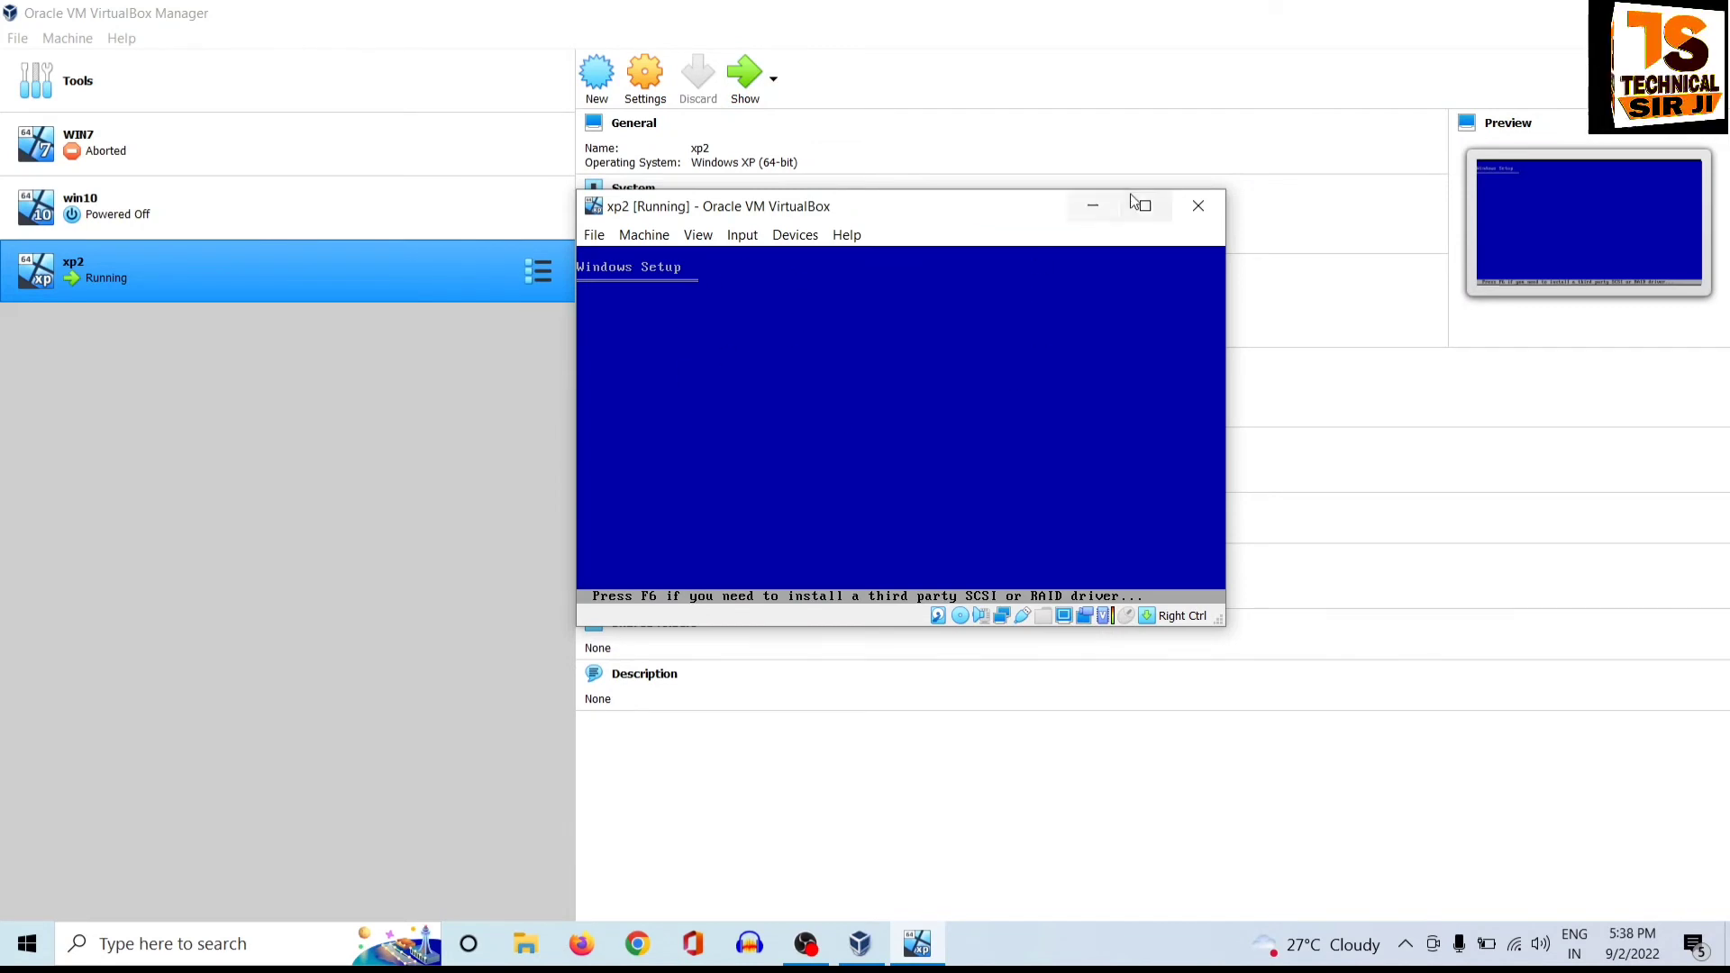
{"action": "left_click", "coordinate": [1198, 205]}
{"action": "left_click", "coordinate": [822, 477]}
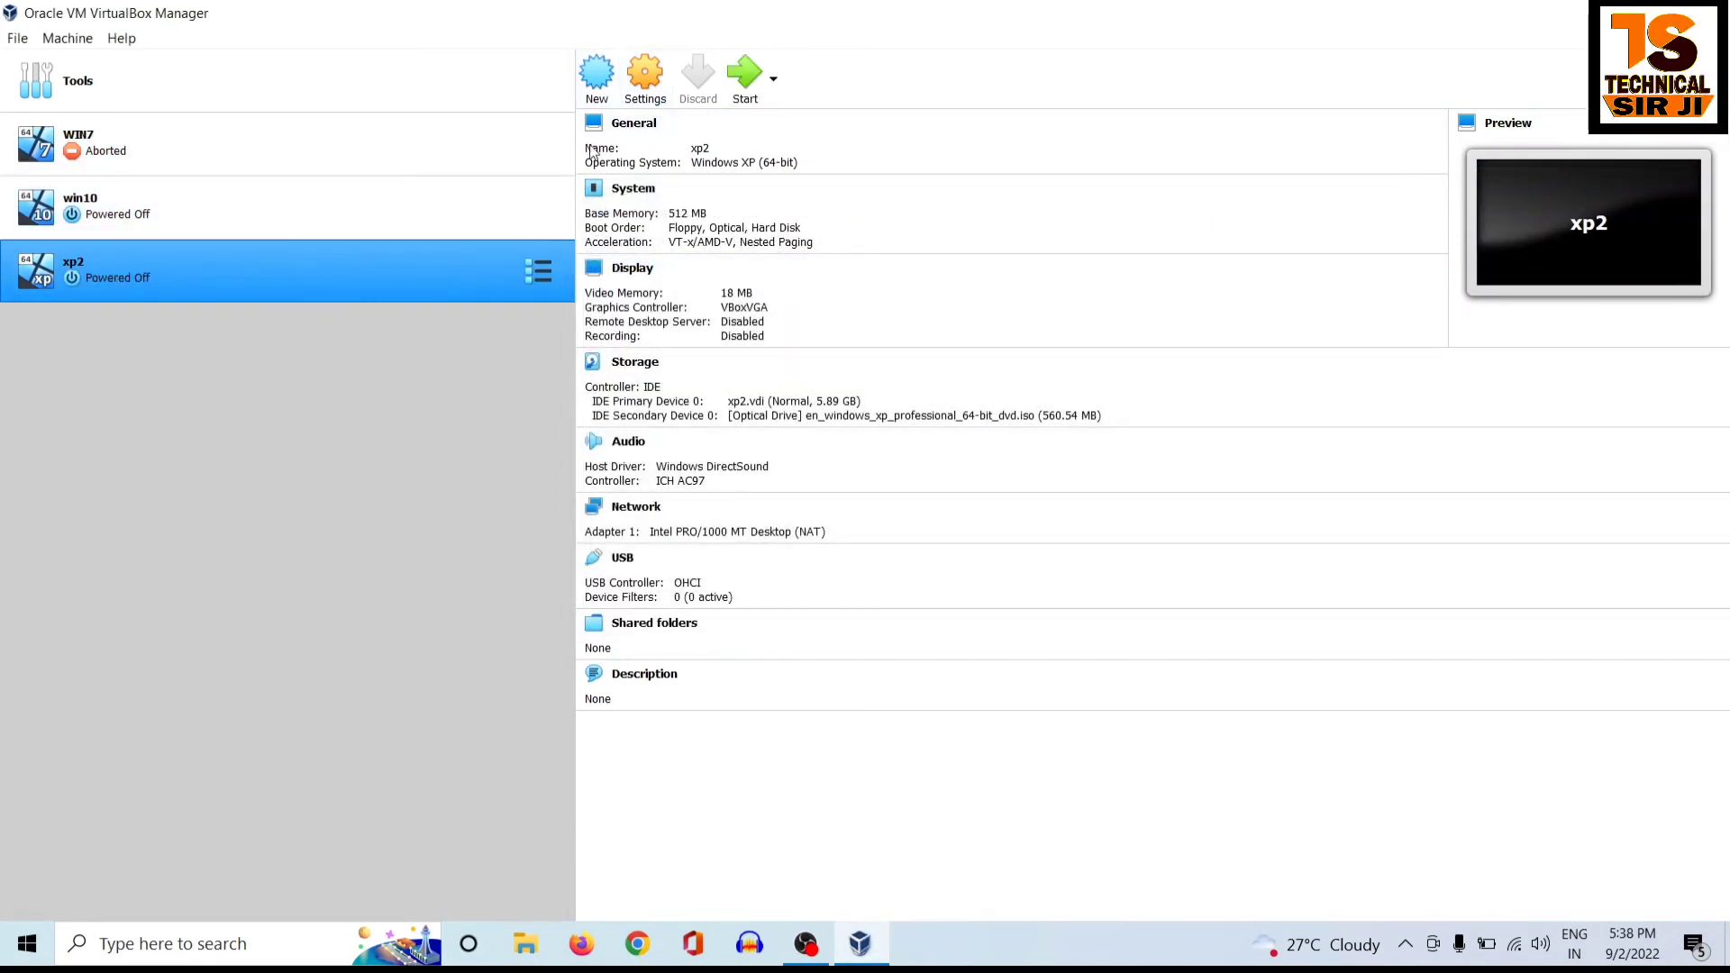
- Remove the en_windows_xp_professional_64-bit_dvd.iso optical drive attachment from the storage settings of xp2
{"action": "left_click", "coordinate": [645, 81]}
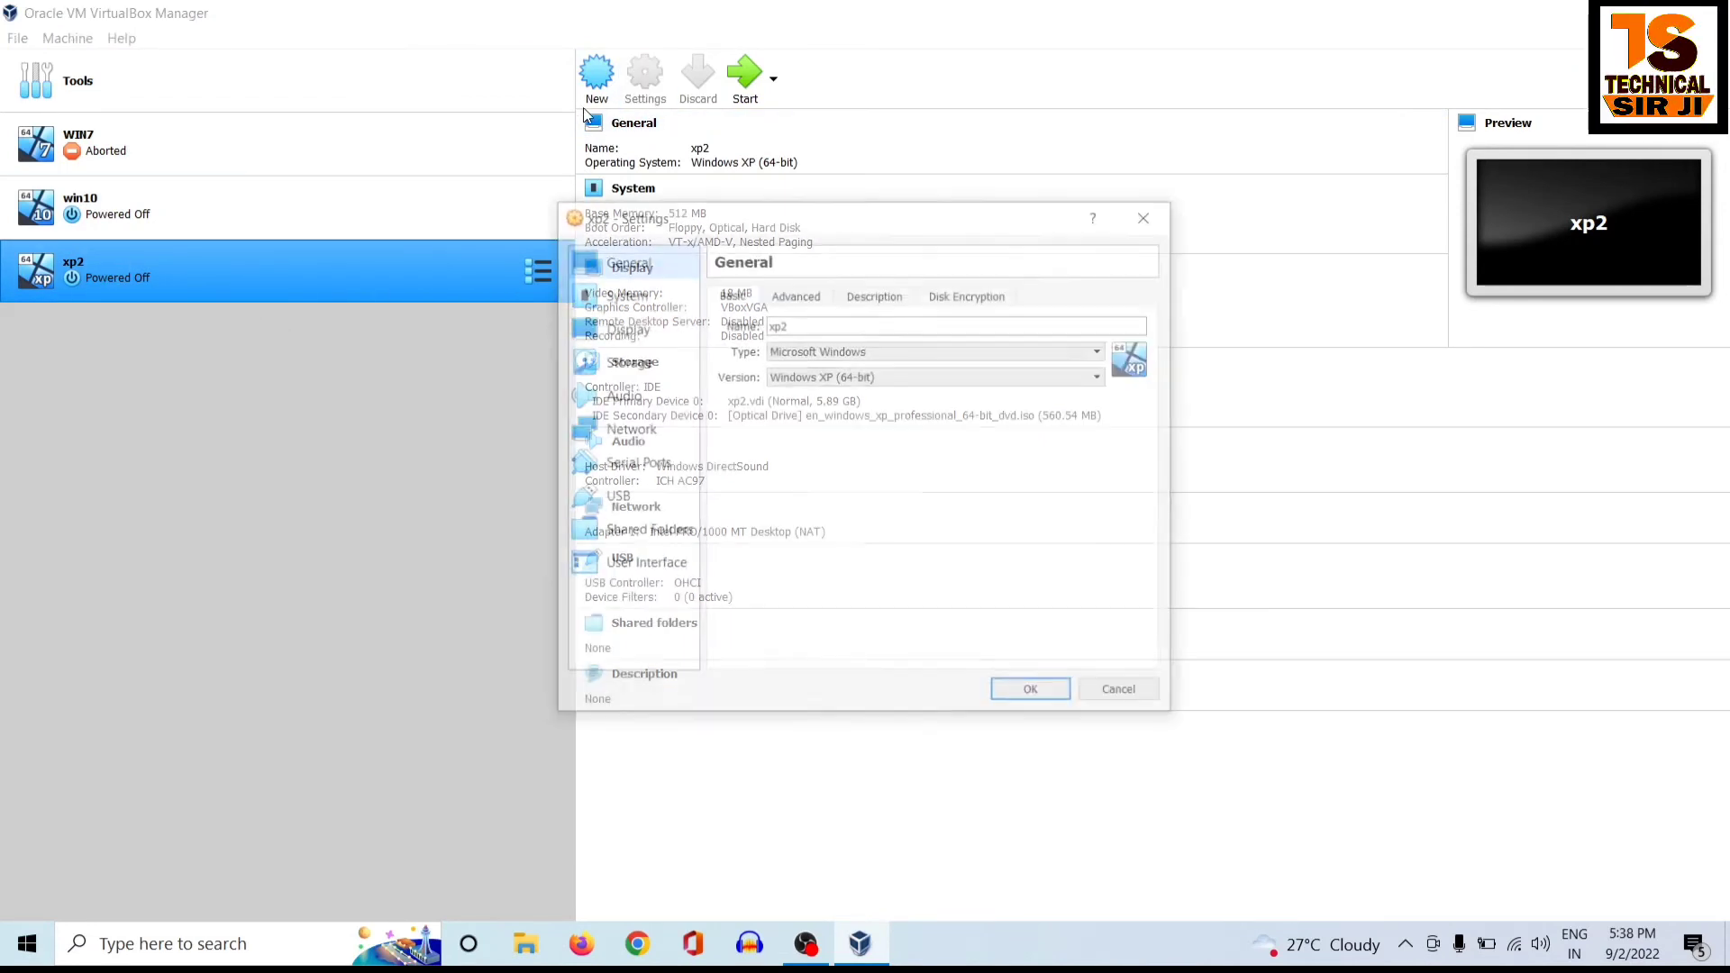
{"action": "left_click", "coordinate": [623, 364]}
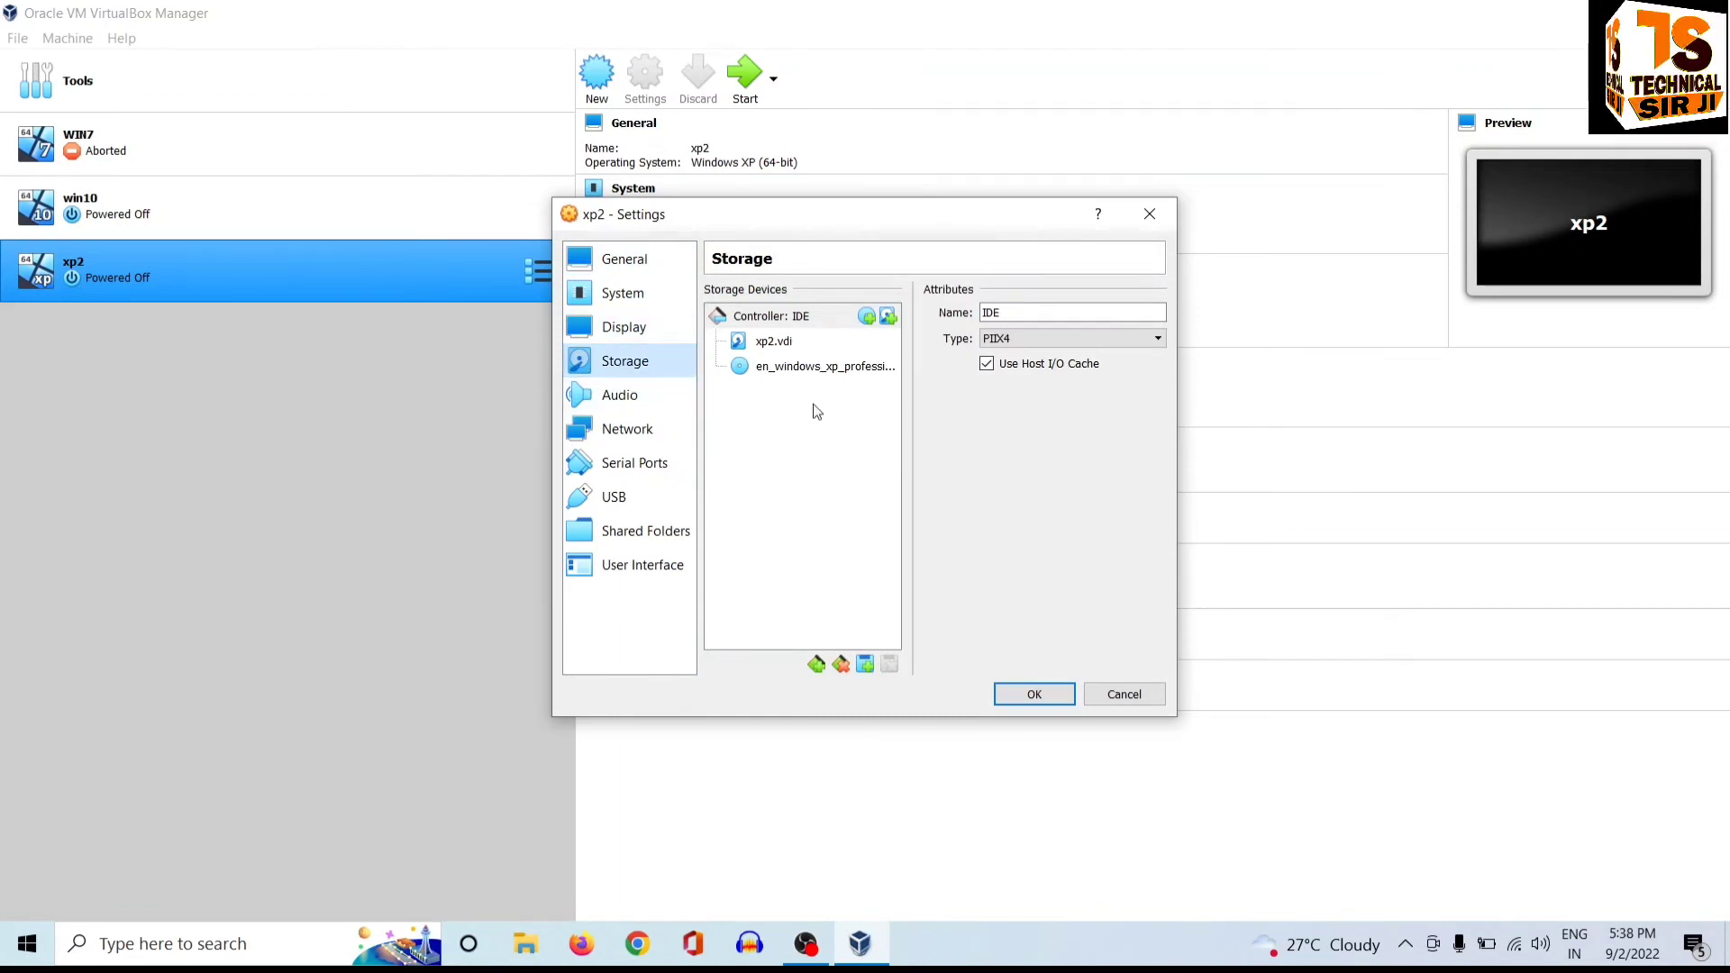
{"action": "left_click", "coordinate": [757, 368]}
{"action": "right_click", "coordinate": [787, 369]}
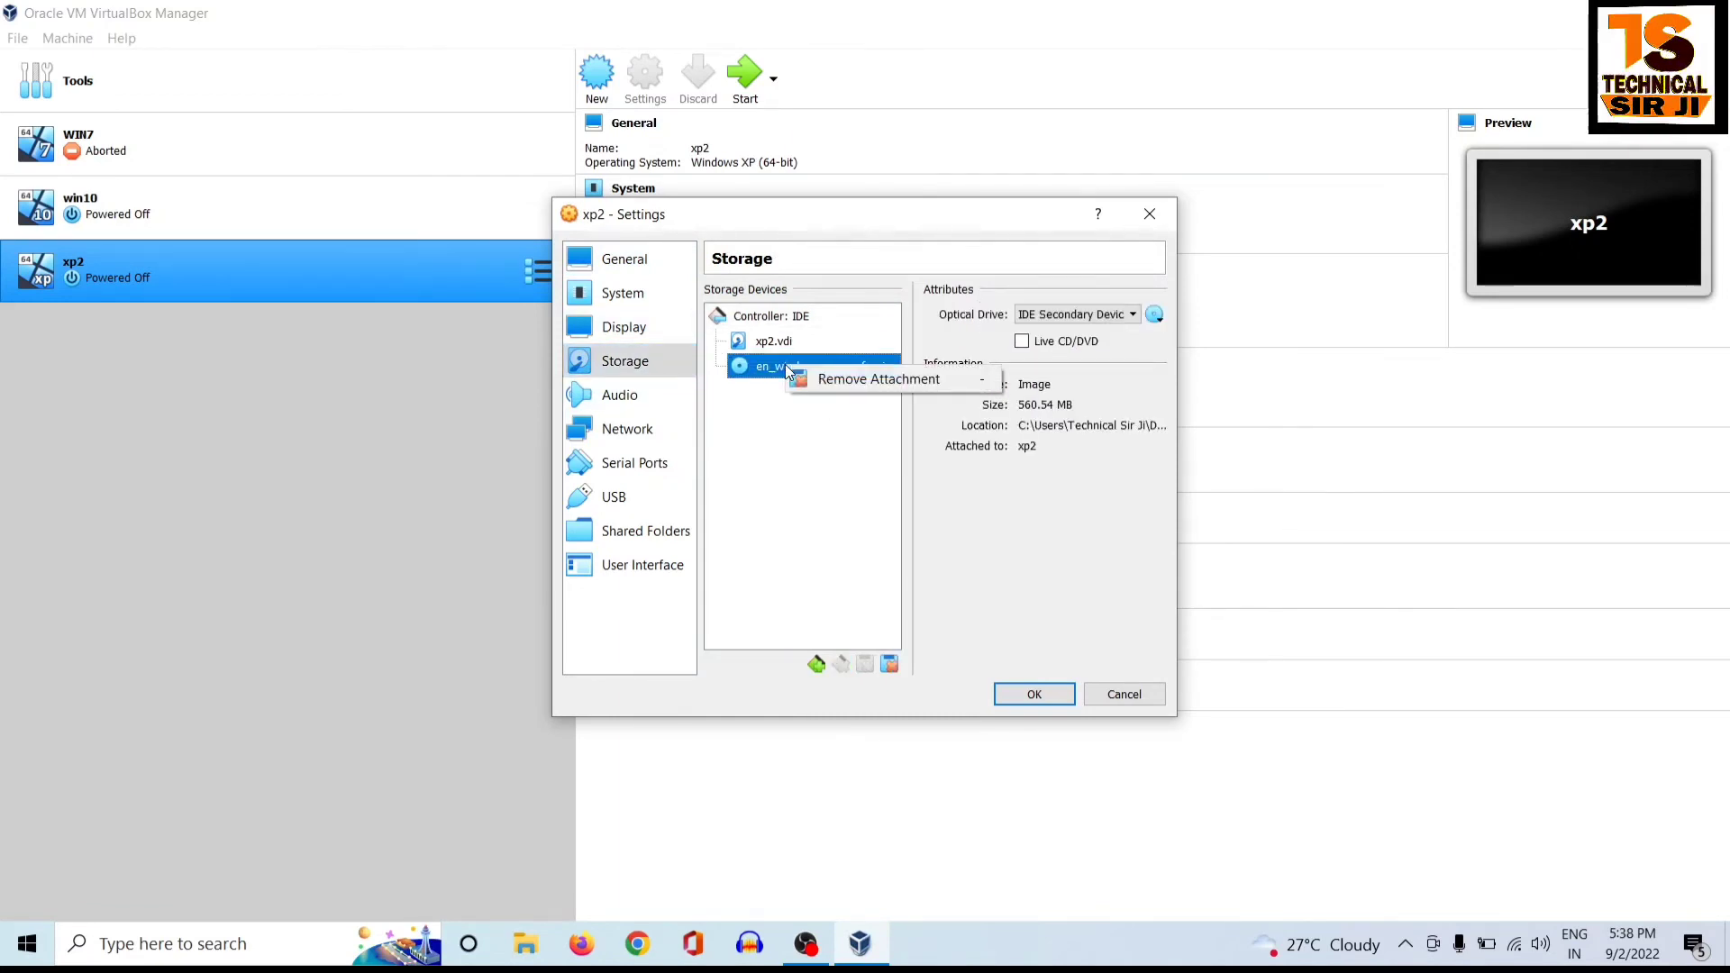
{"action": "left_click", "coordinate": [830, 375]}
{"action": "left_click", "coordinate": [819, 544]}
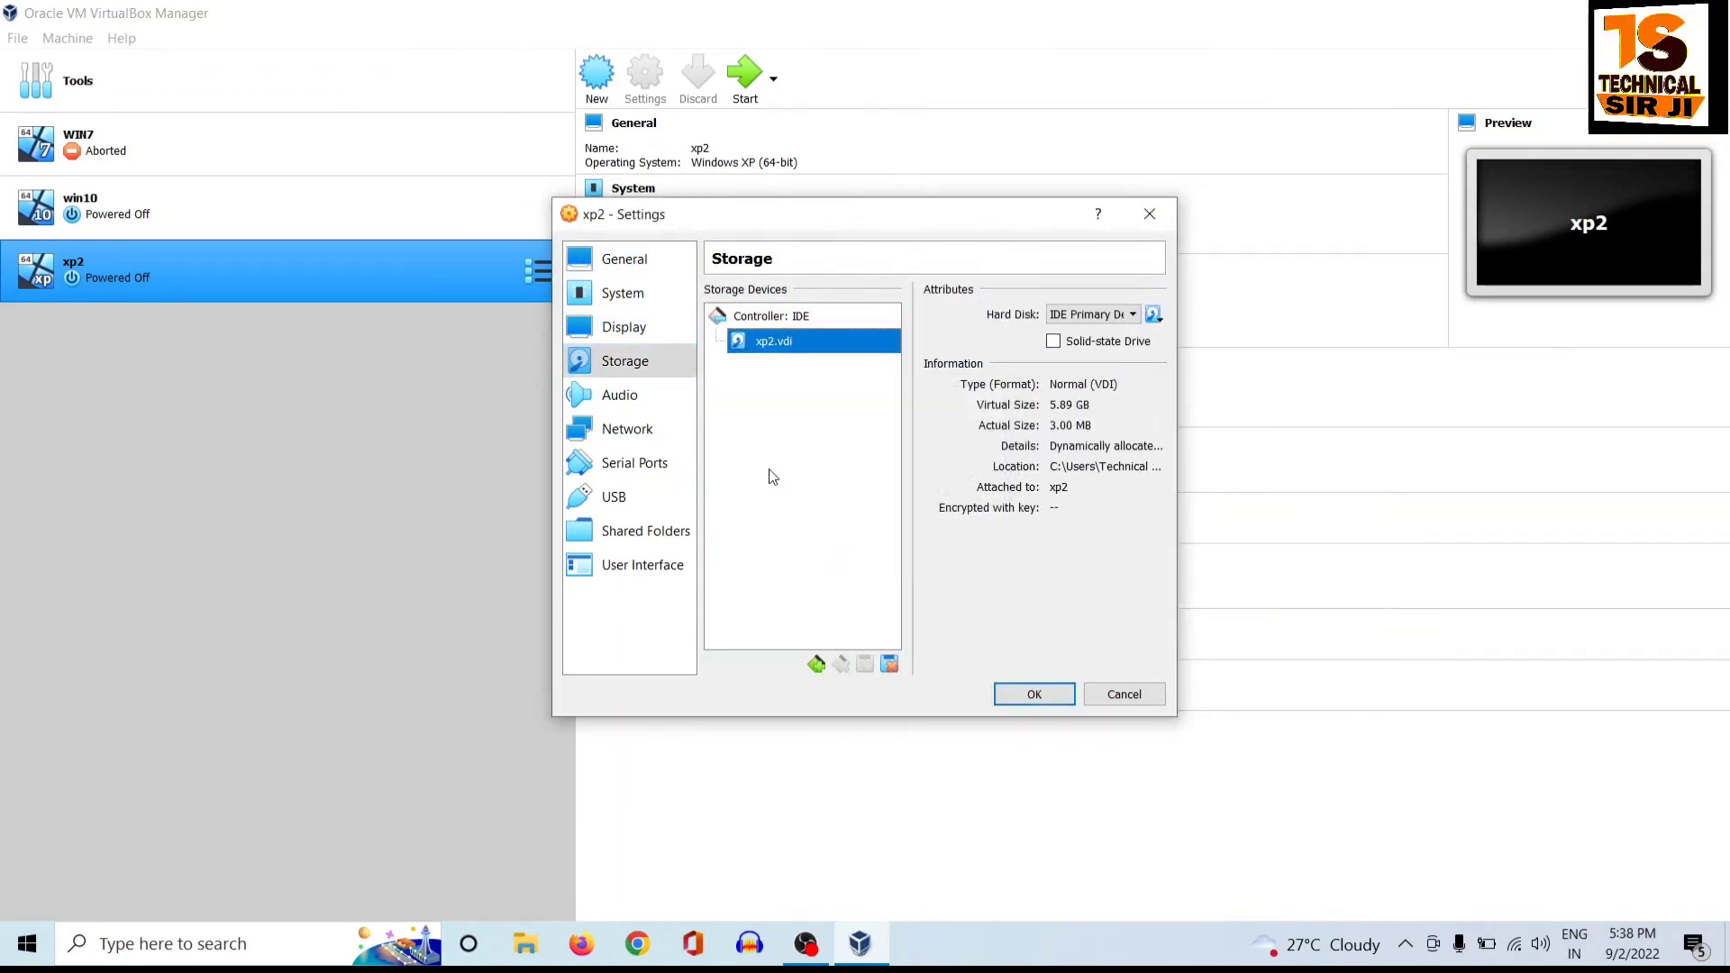
- Attach en_windows_xp_professional_64-bit_dvd from Downloads to the IDE controller as an optical drive, save the settings and start xp2
{"action": "left_click", "coordinate": [802, 318]}
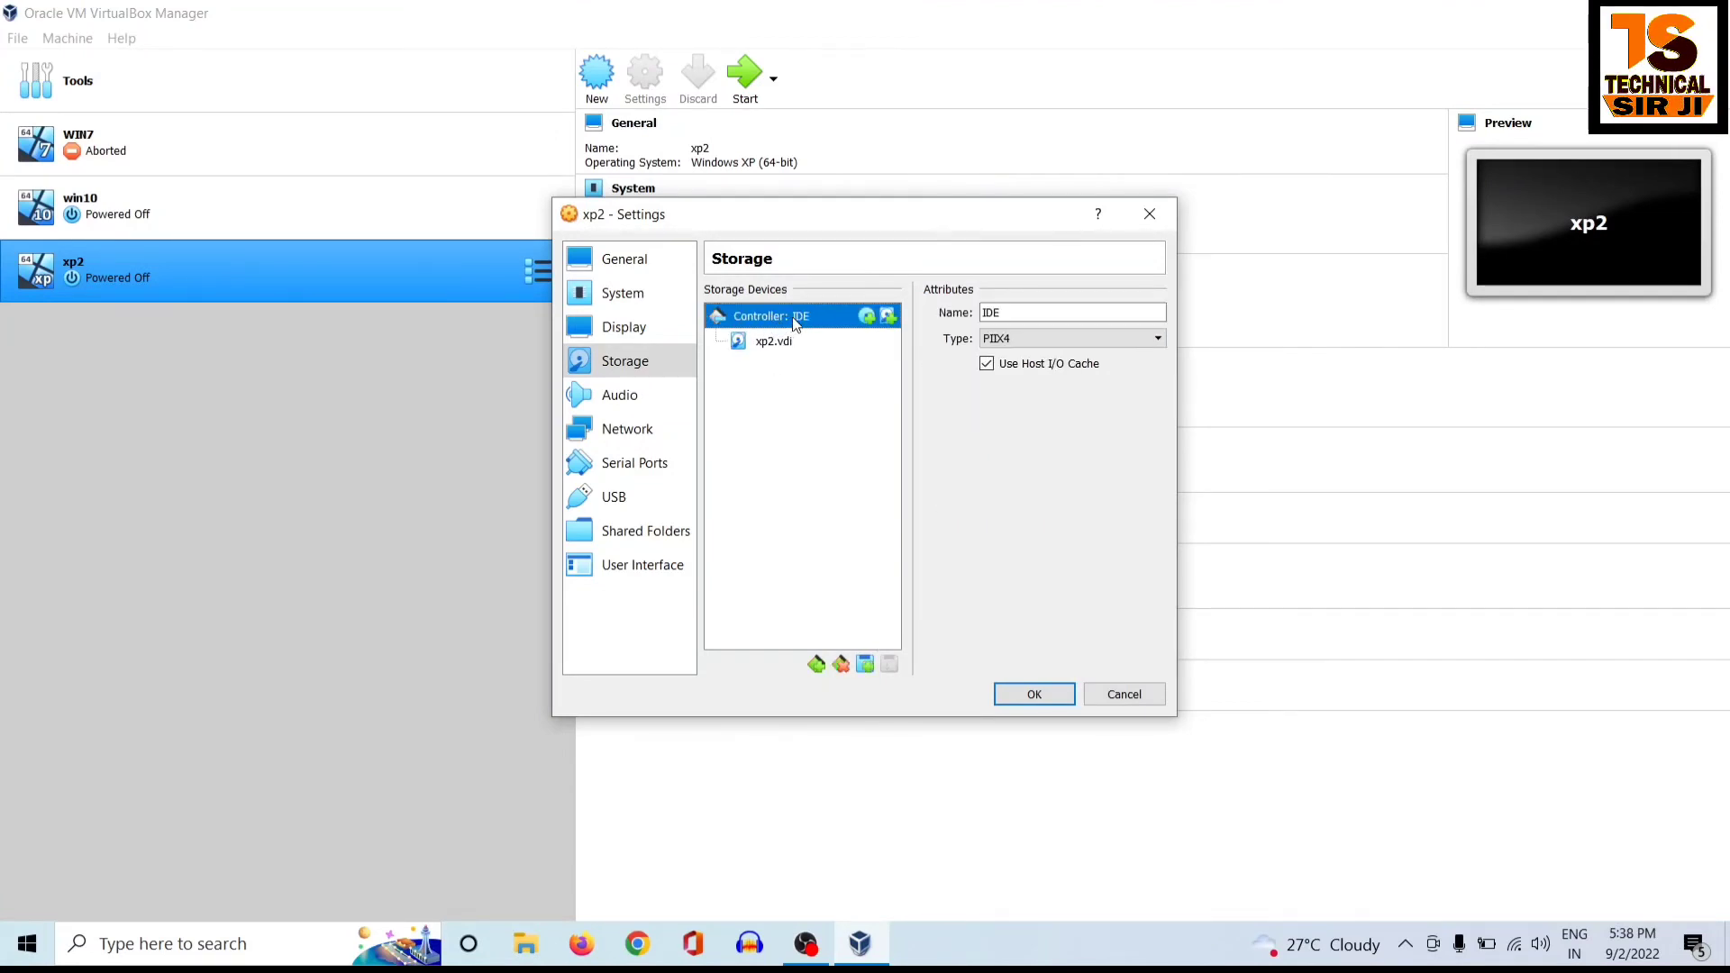
{"action": "left_click", "coordinate": [867, 317]}
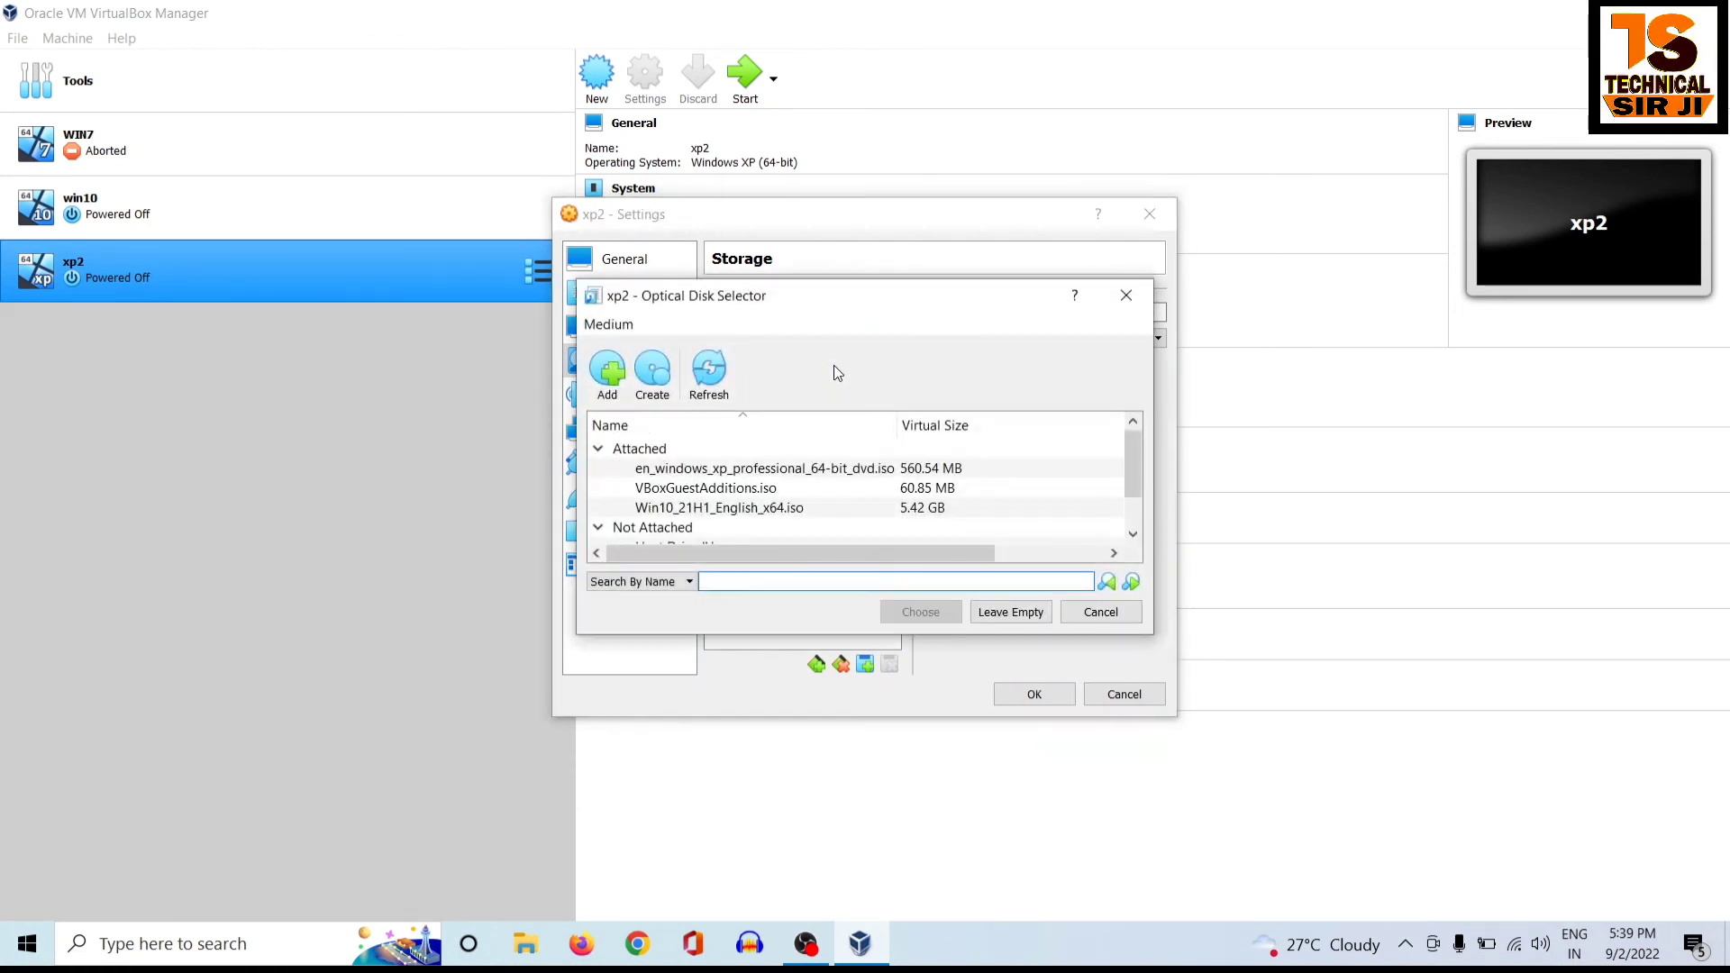
{"action": "left_click", "coordinate": [607, 371]}
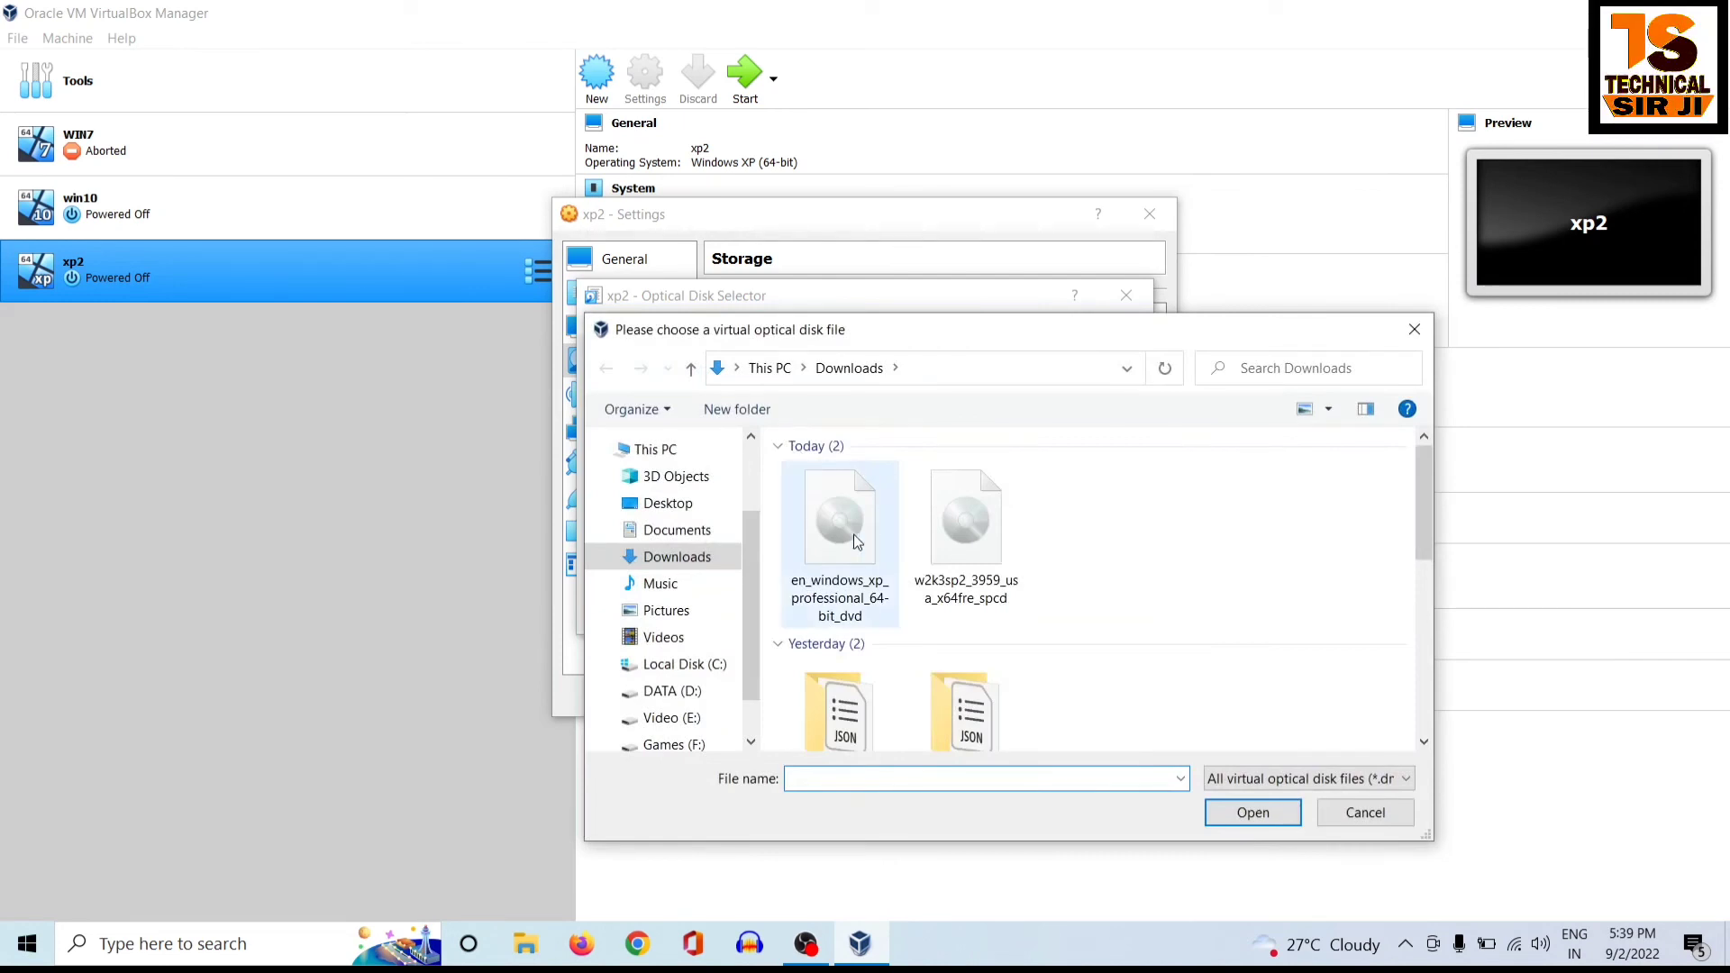
{"action": "double_click", "coordinate": [851, 532]}
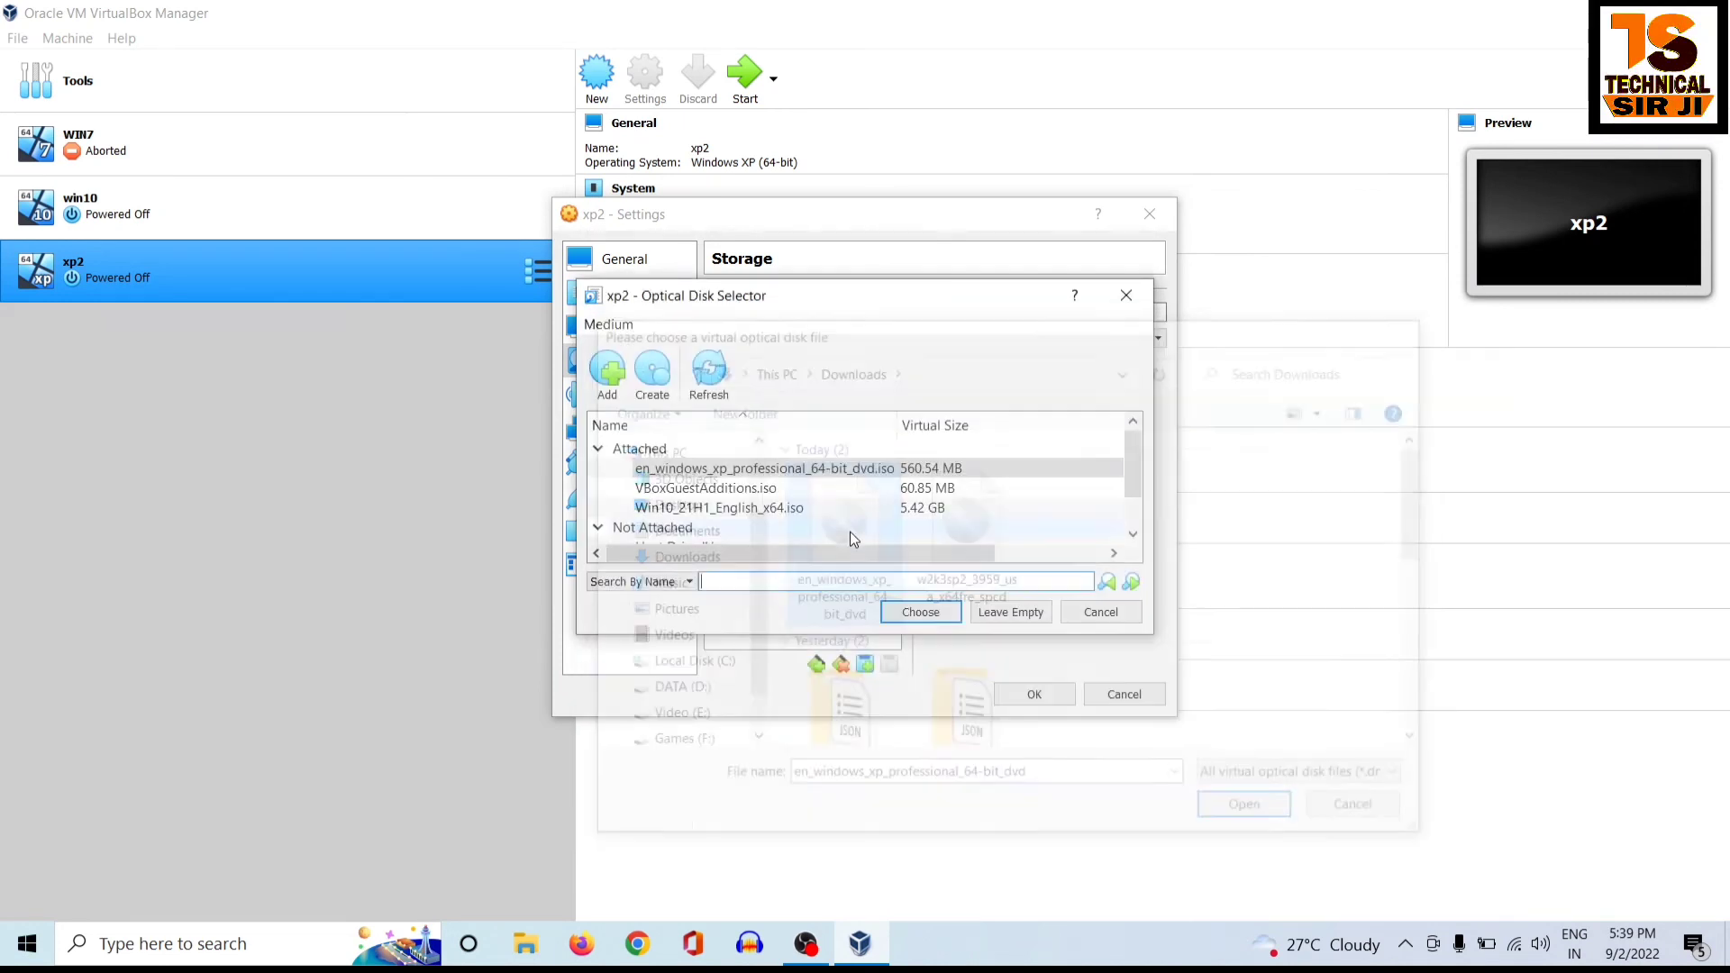
{"action": "left_click", "coordinate": [926, 614]}
{"action": "left_click", "coordinate": [1034, 693]}
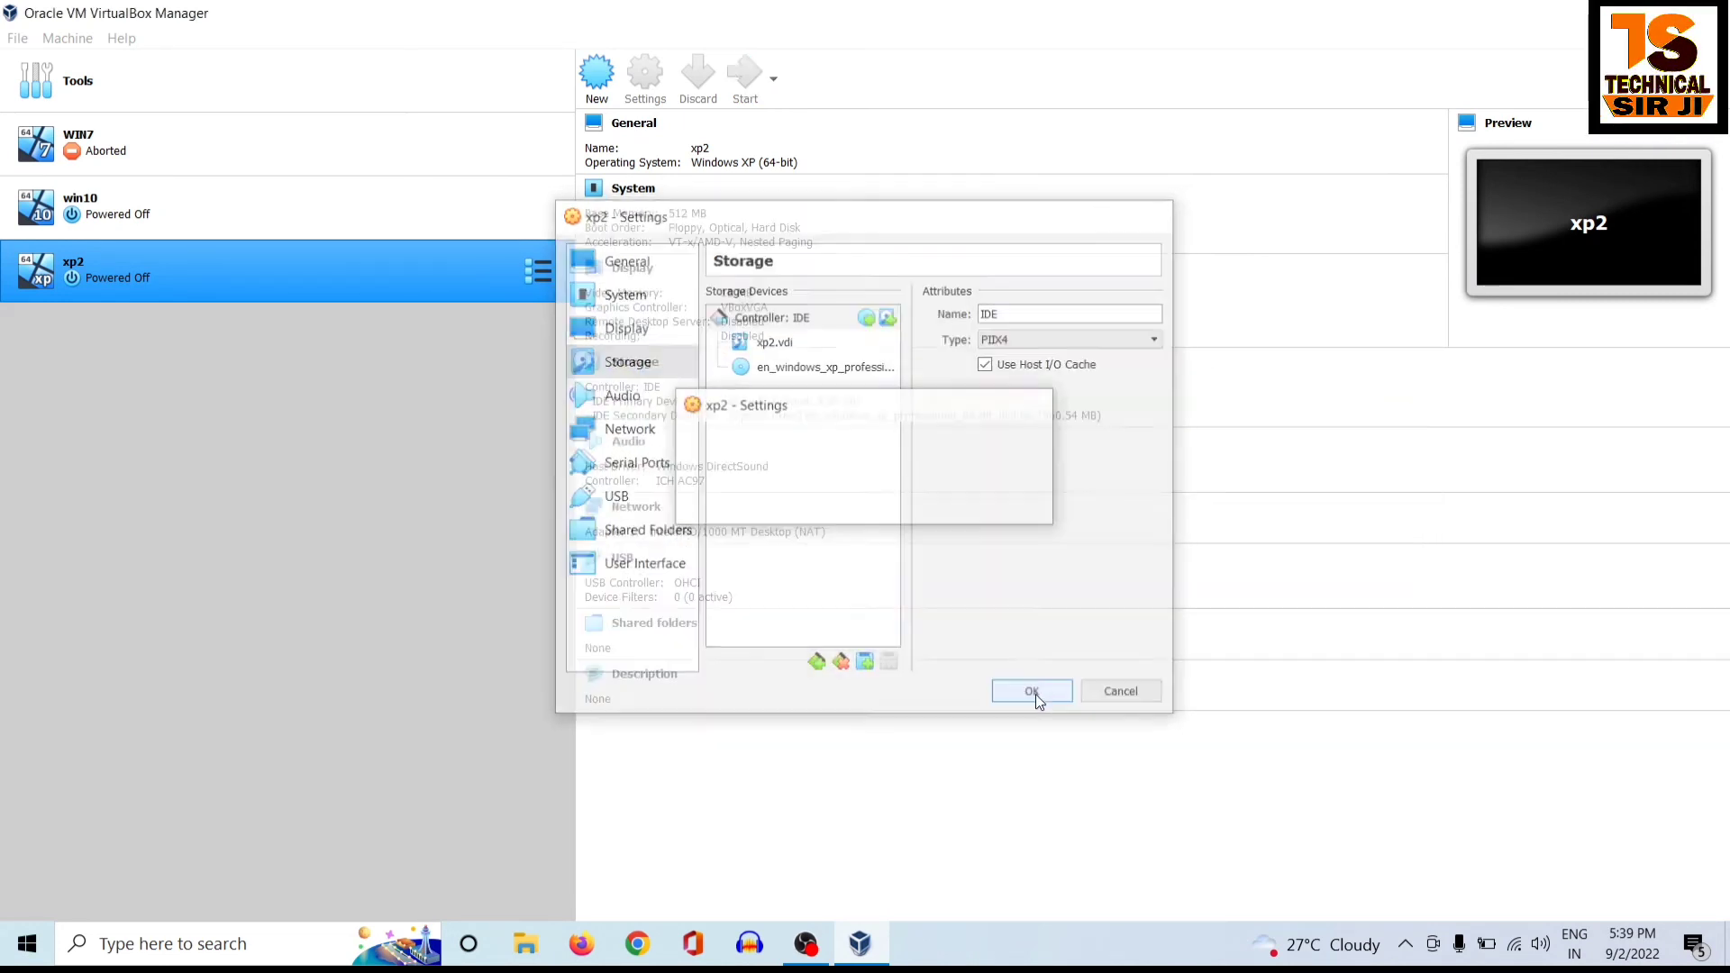
{"action": "left_click", "coordinate": [955, 602]}
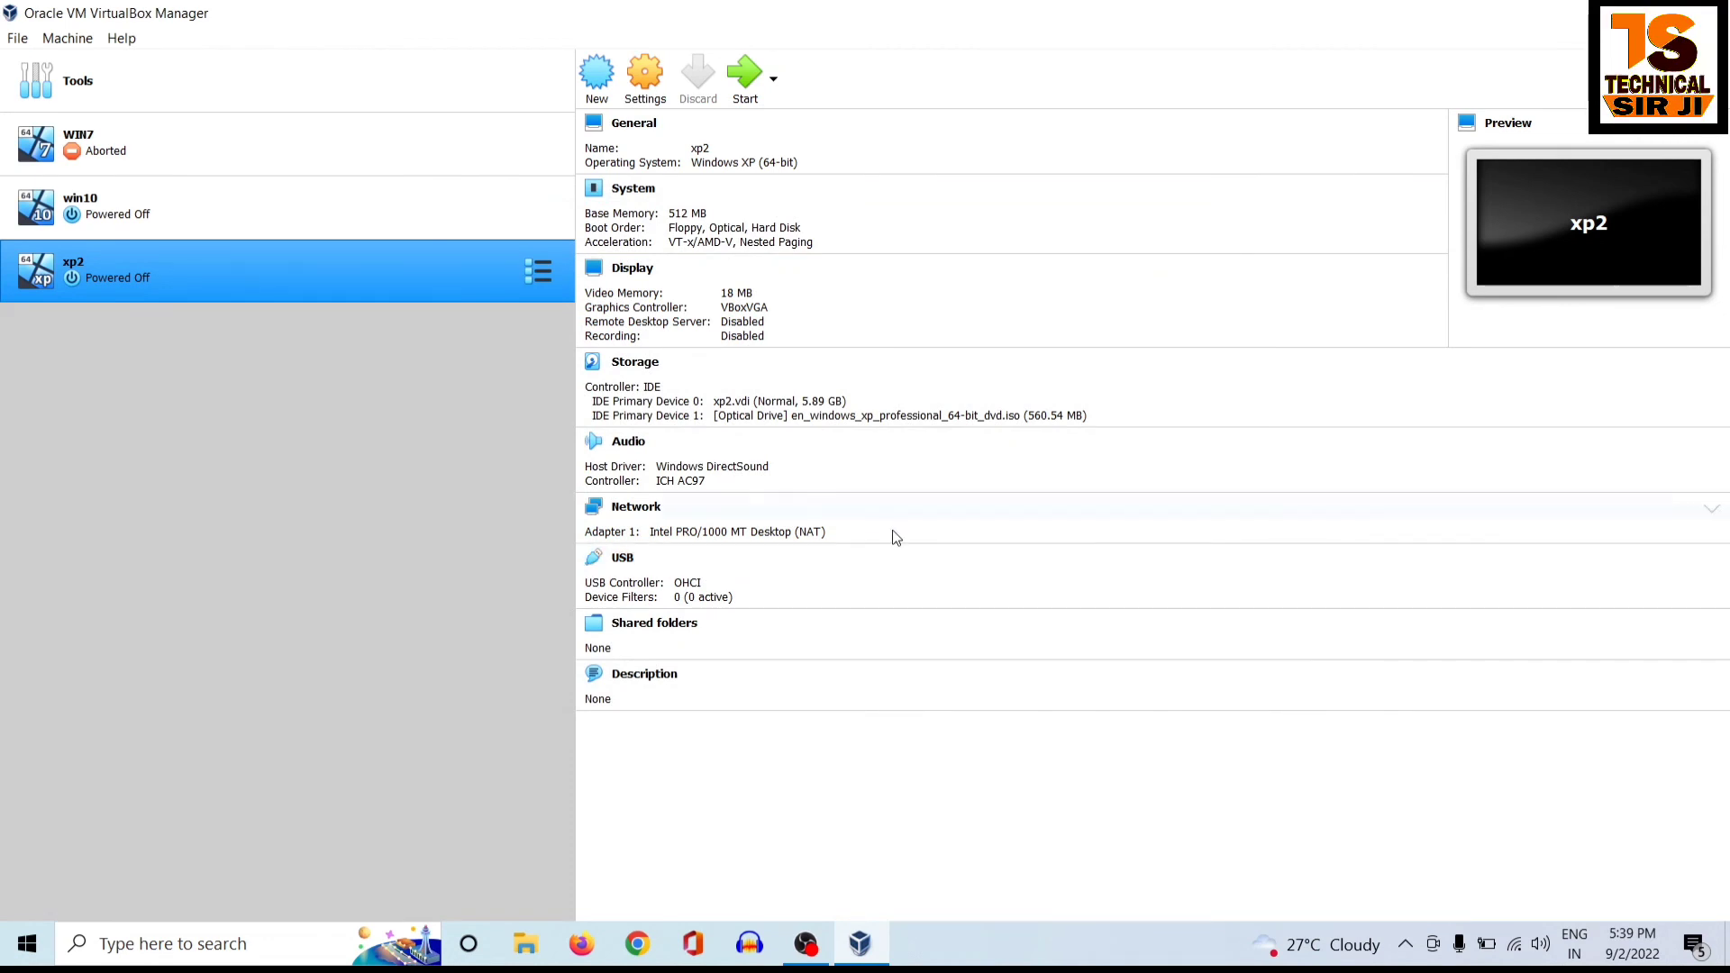
{"action": "left_click", "coordinate": [739, 87]}
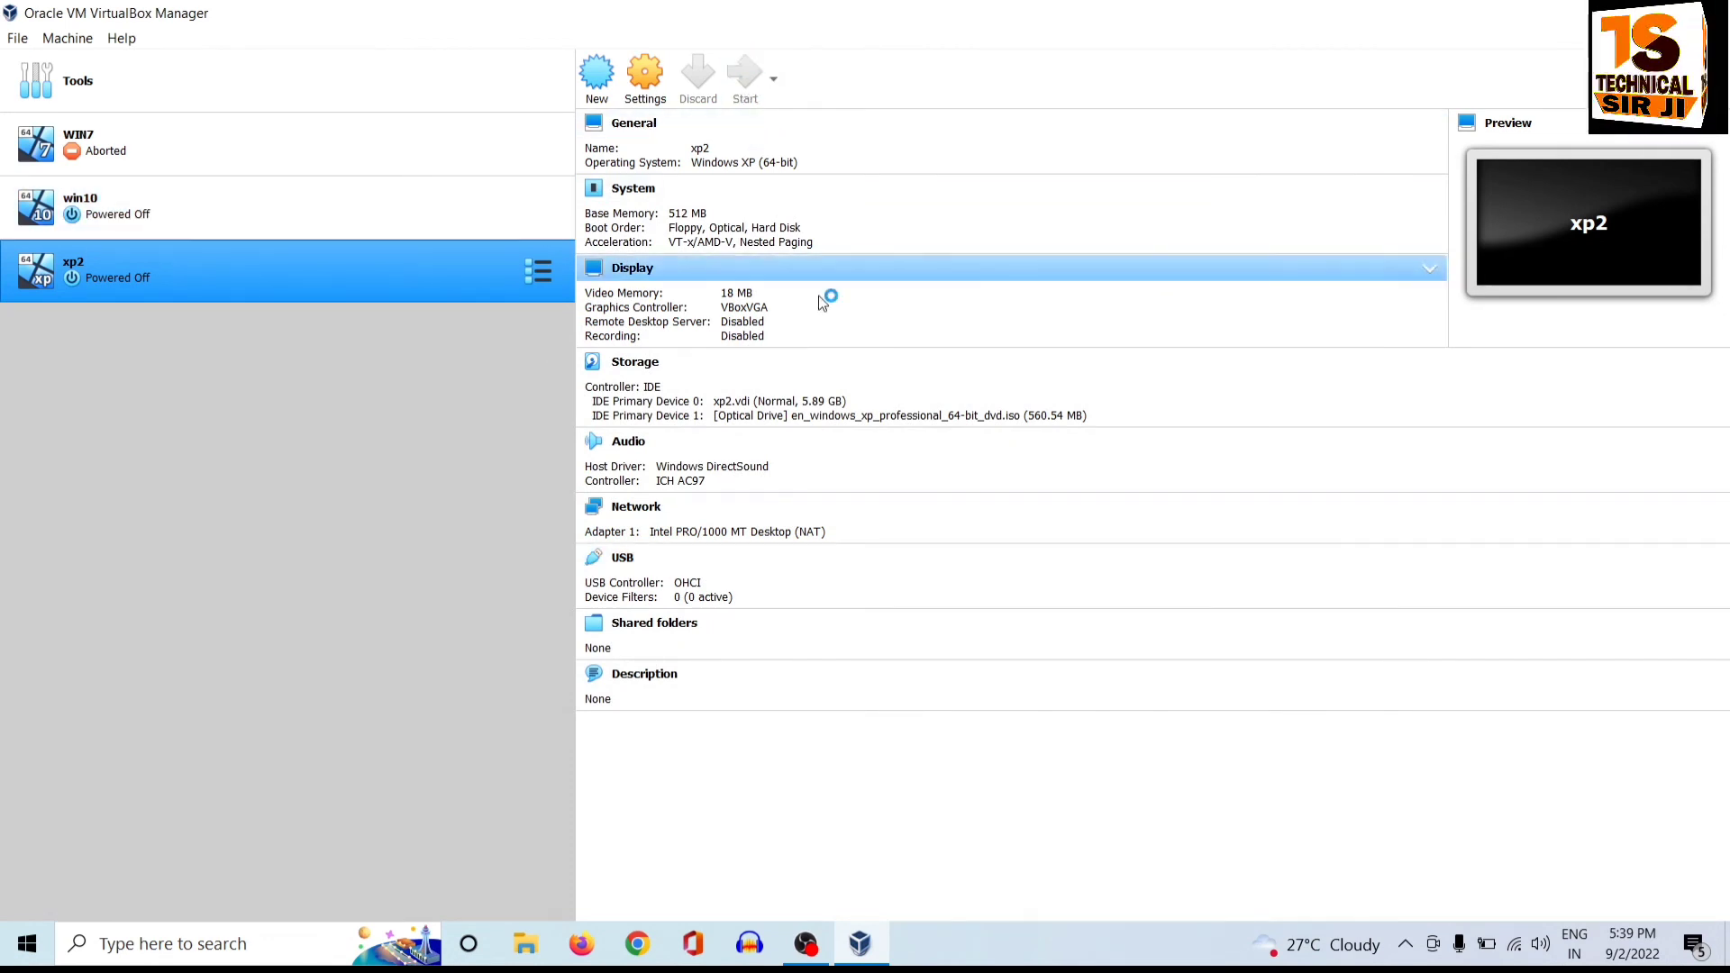